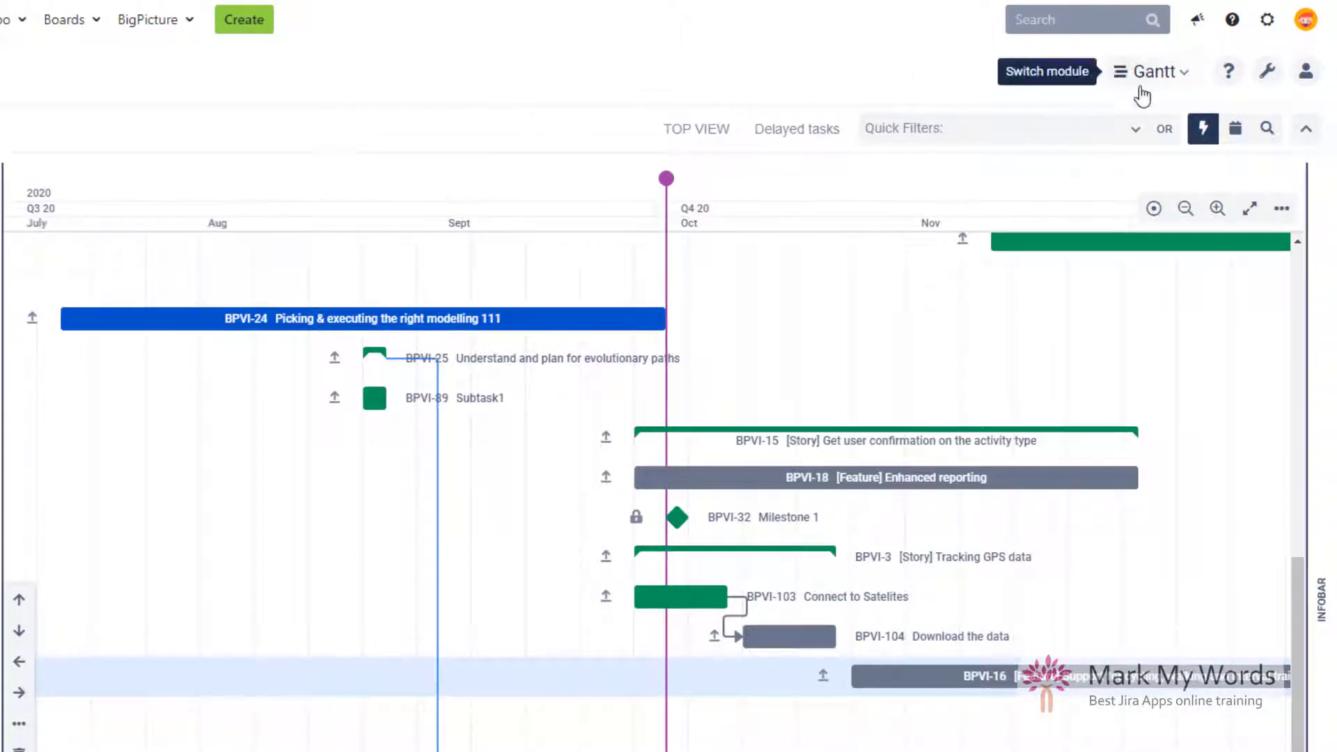
Look over the modules available for the DEMO project and where the administration and app configuration are reached.
left_click(1176, 82)
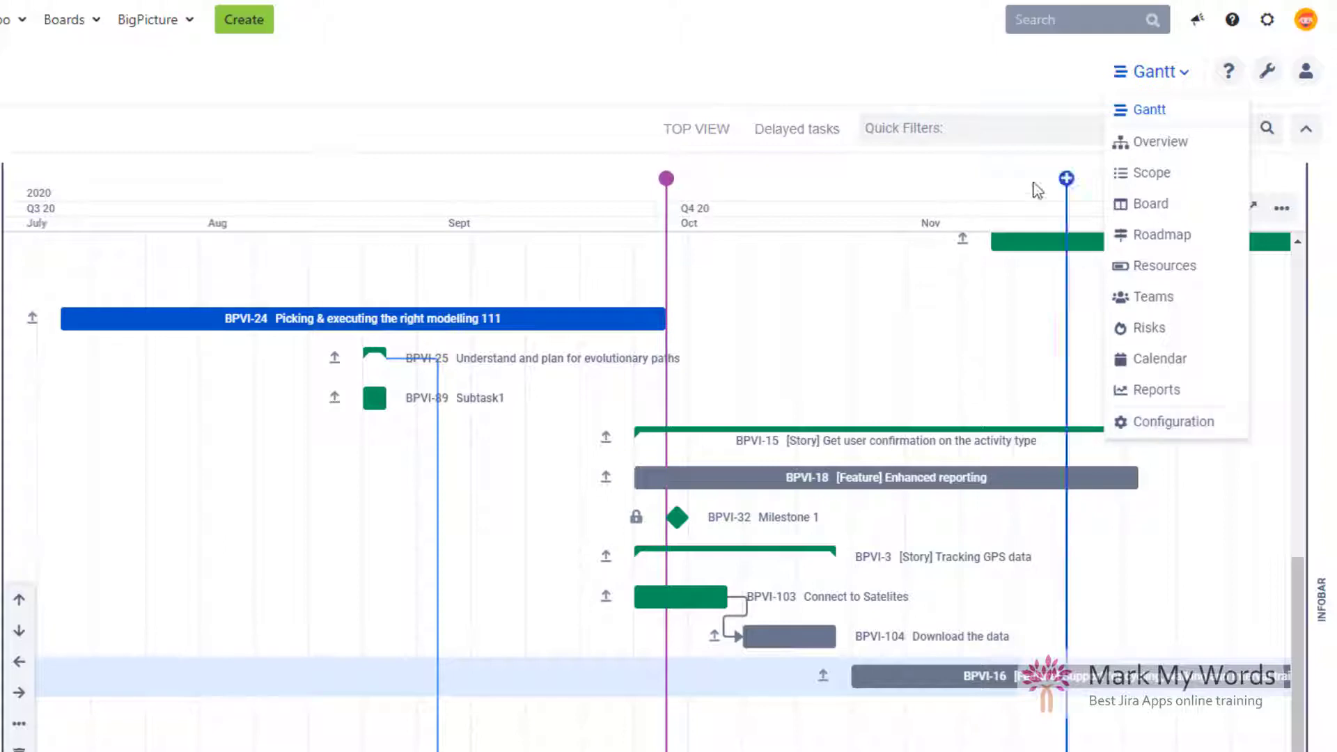
left_click(999, 78)
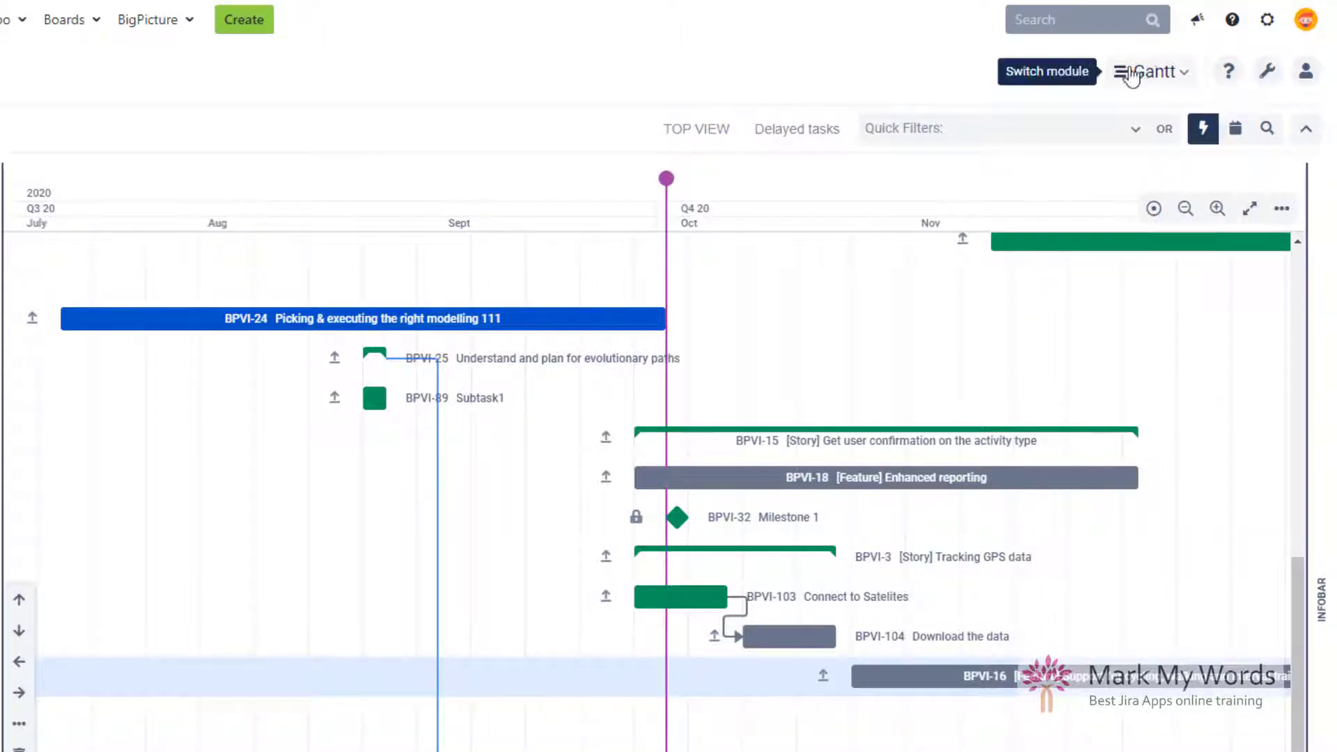
left_click(1270, 82)
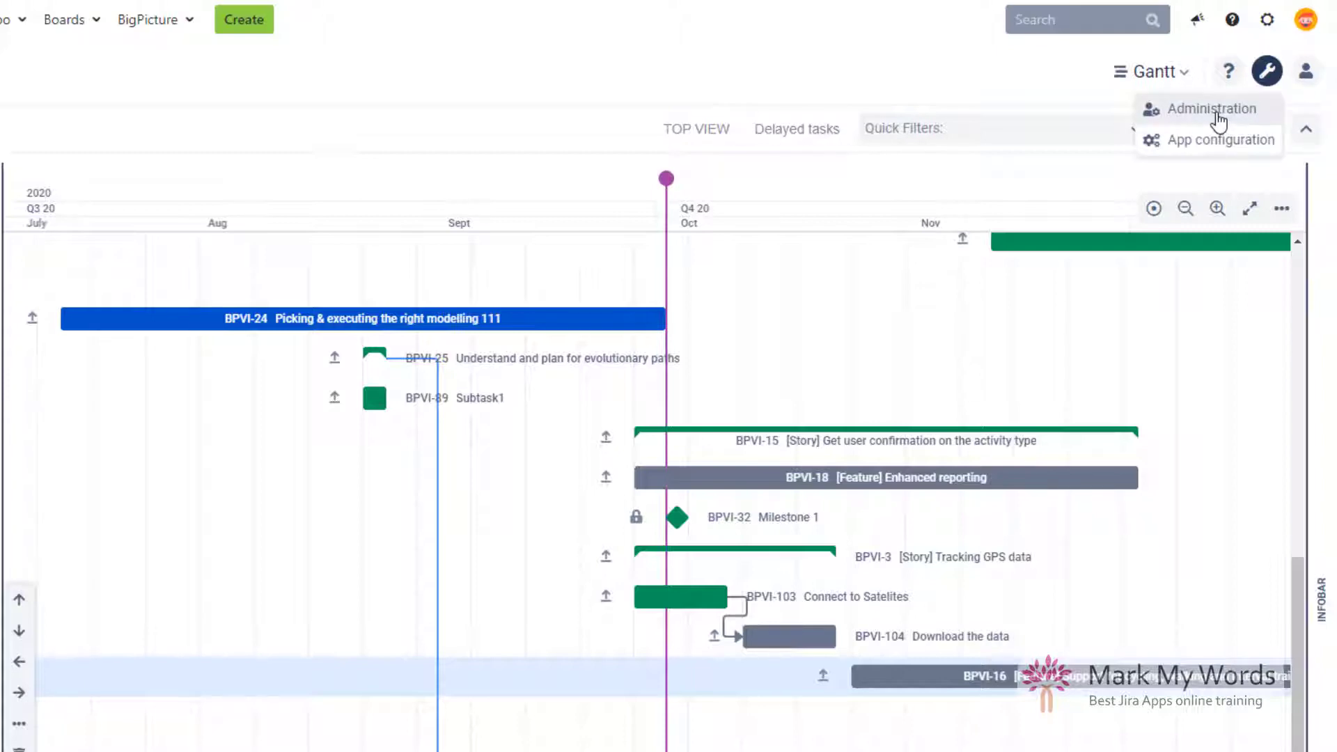
left_click(157, 27)
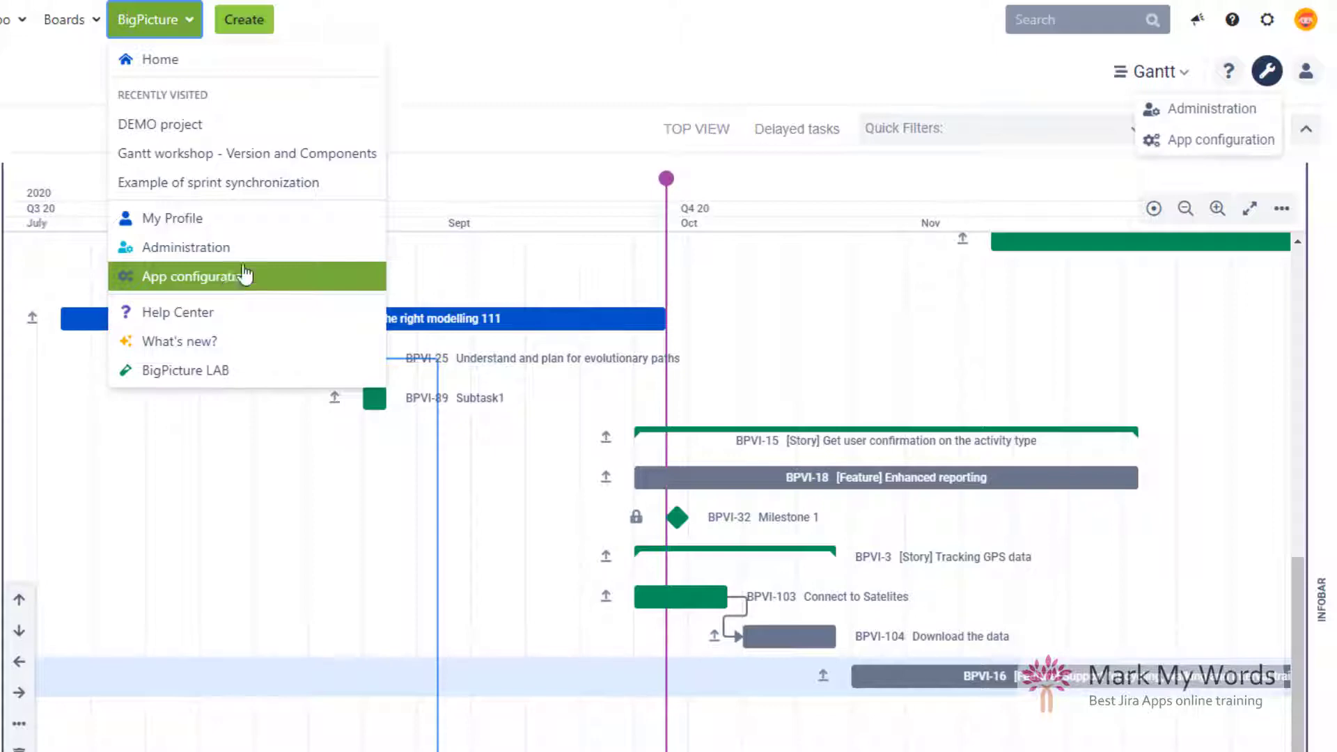
left_click(1271, 76)
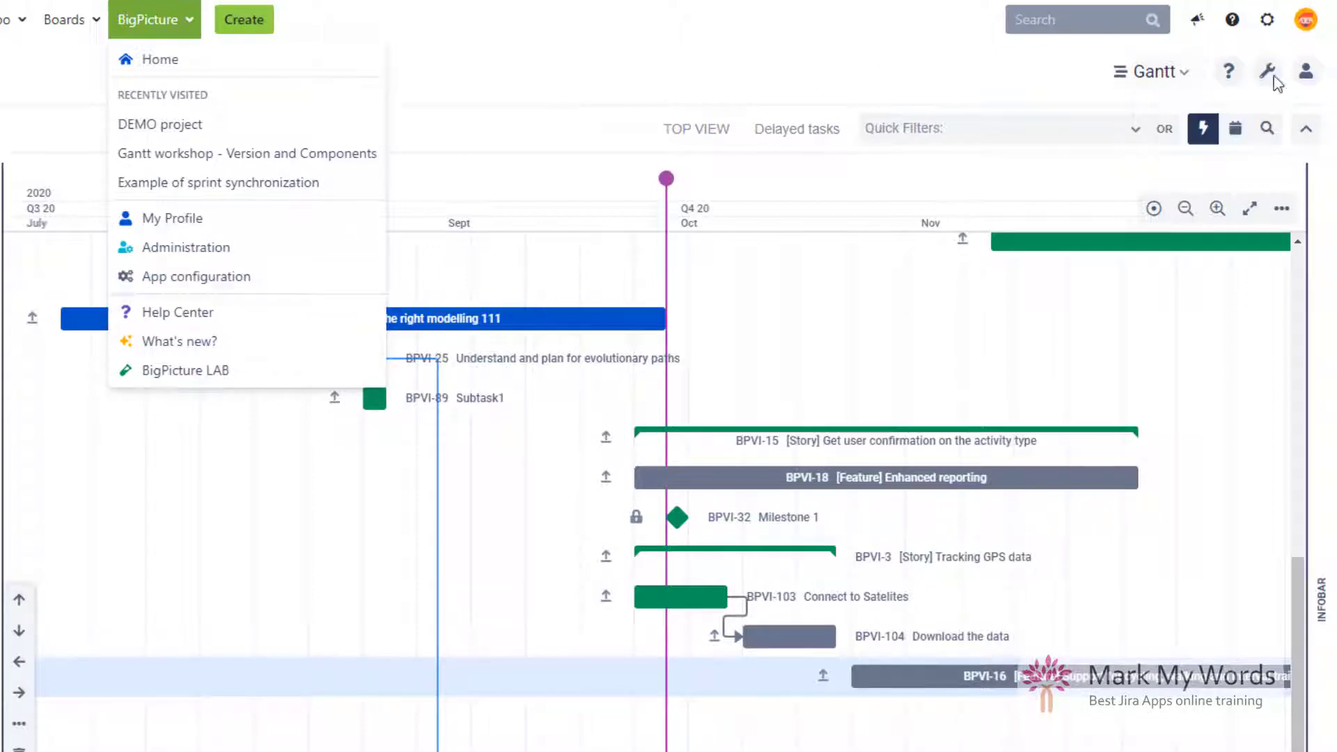
left_click(878, 19)
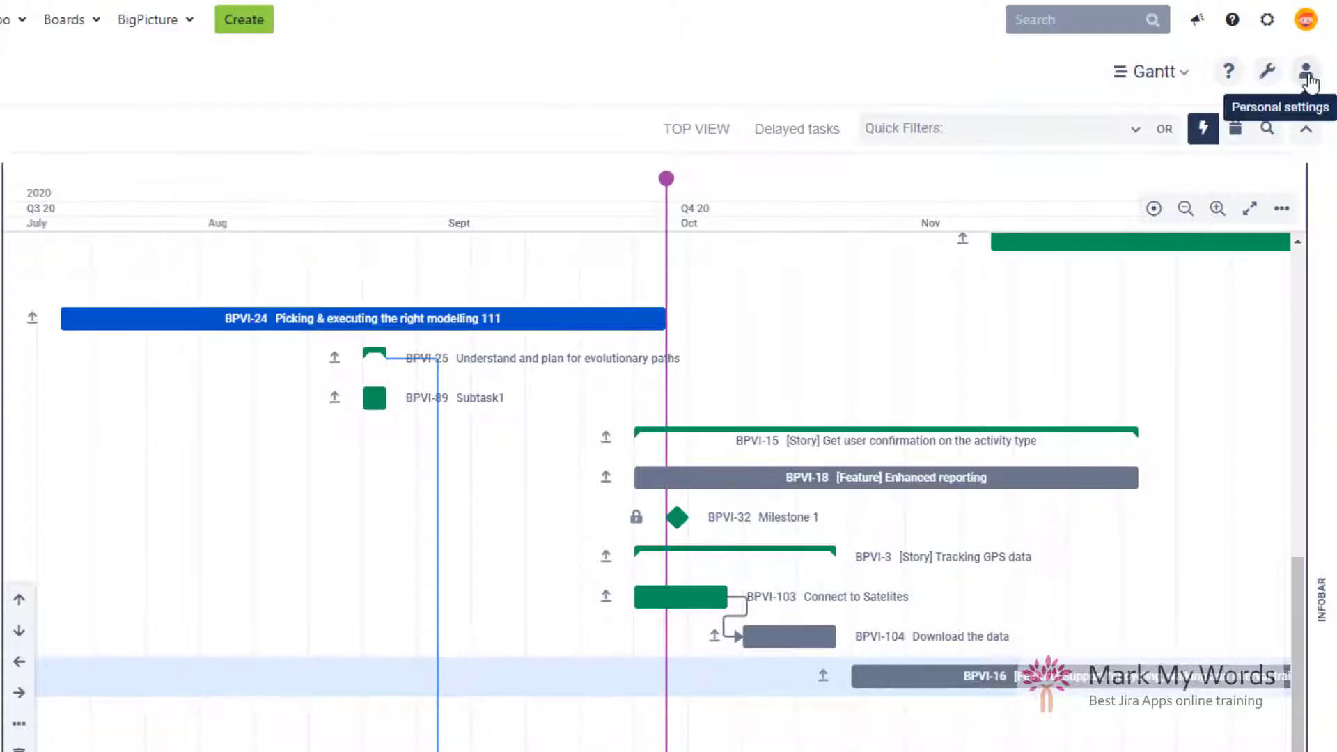
Switch the interface to the dark theme in the personal settings, and set it back to the light theme.
left_click(1306, 71)
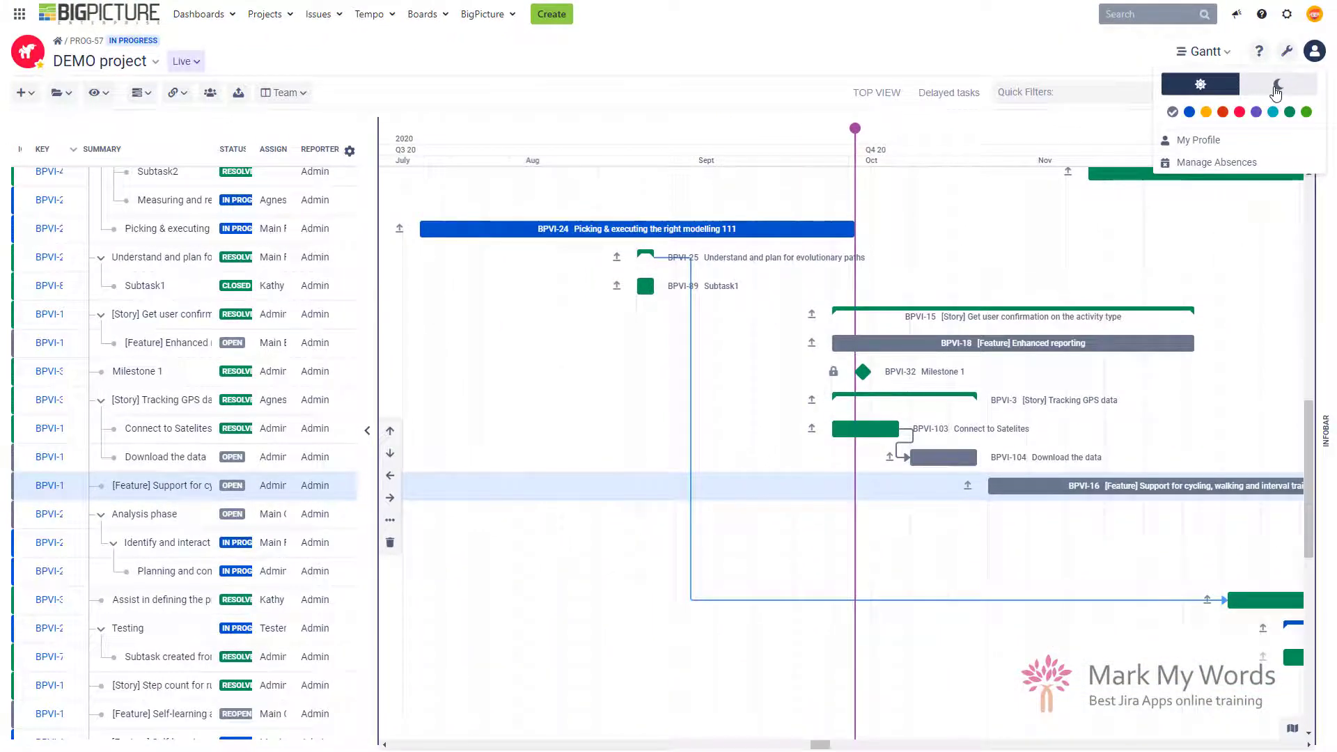
right_click(1276, 90)
left_click(1275, 88)
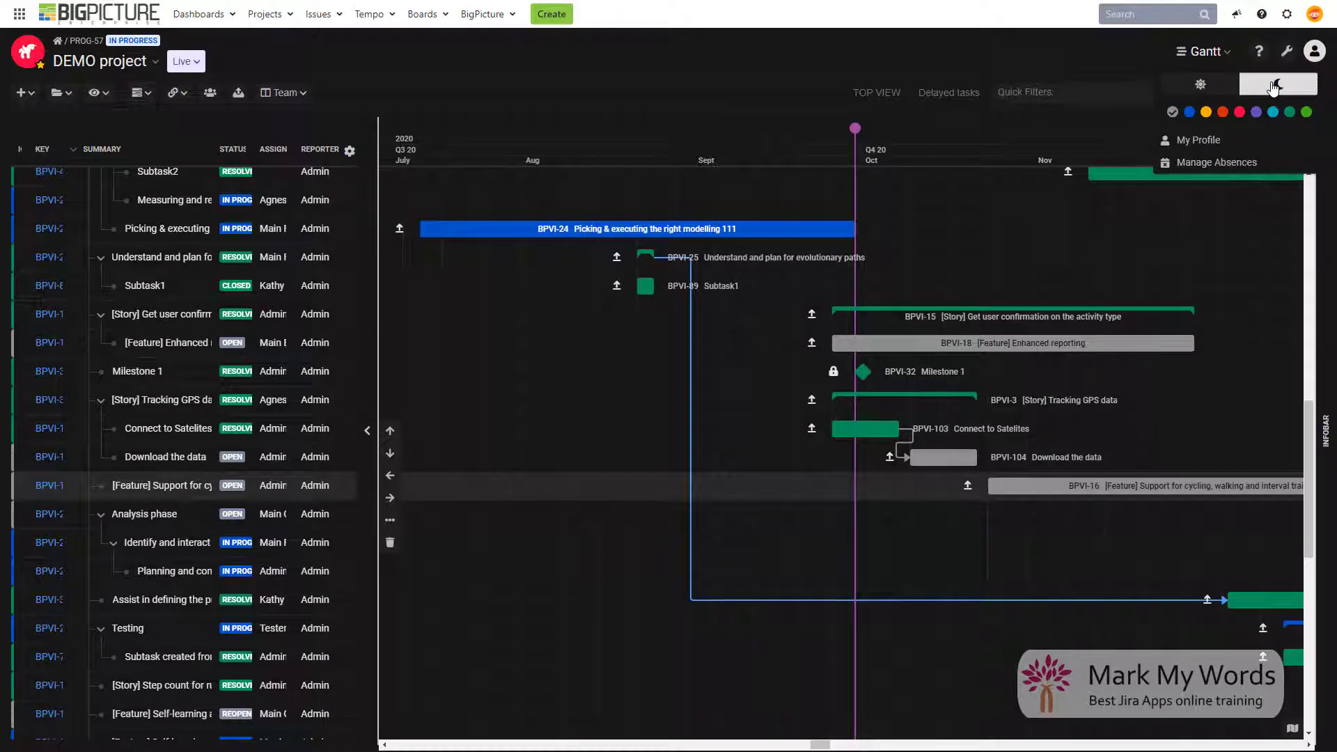
left_click(1207, 87)
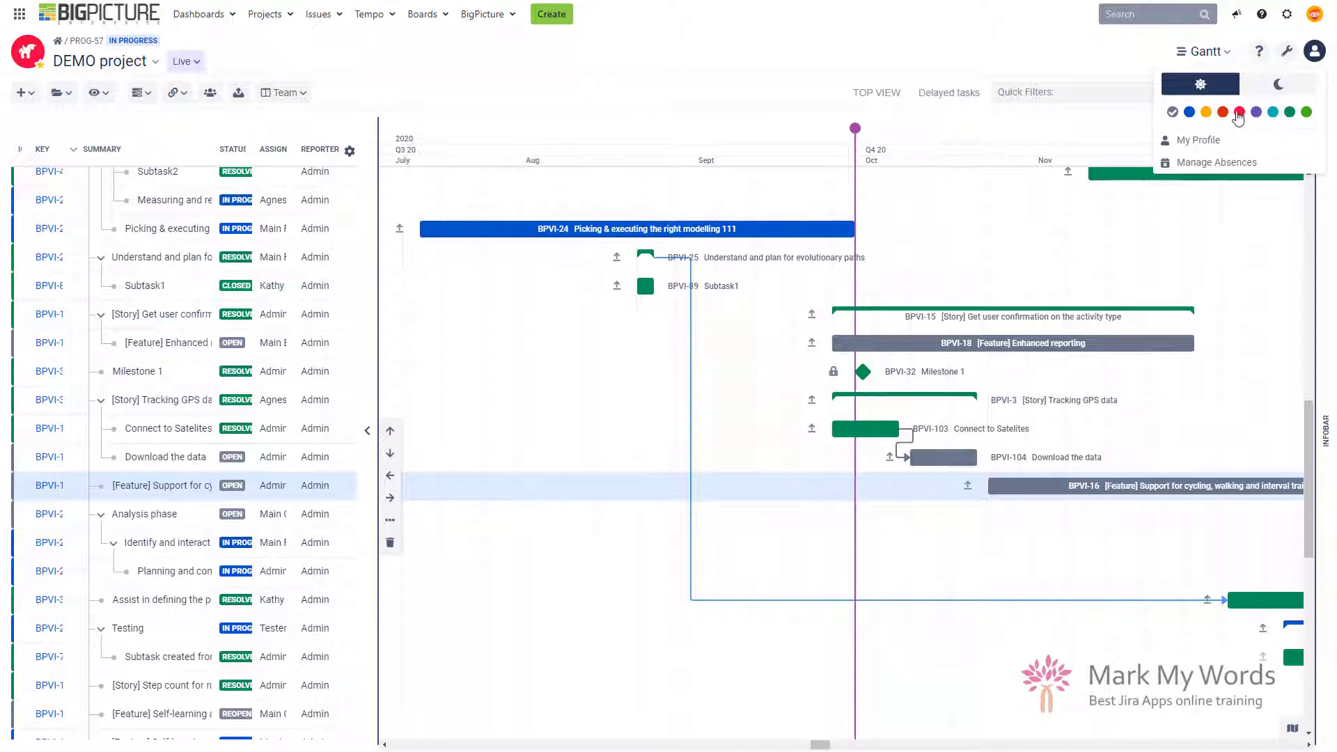
Try the orange, red, purple, teal, dark green and light green accent colours, and restore the grey one.
left_click(1206, 113)
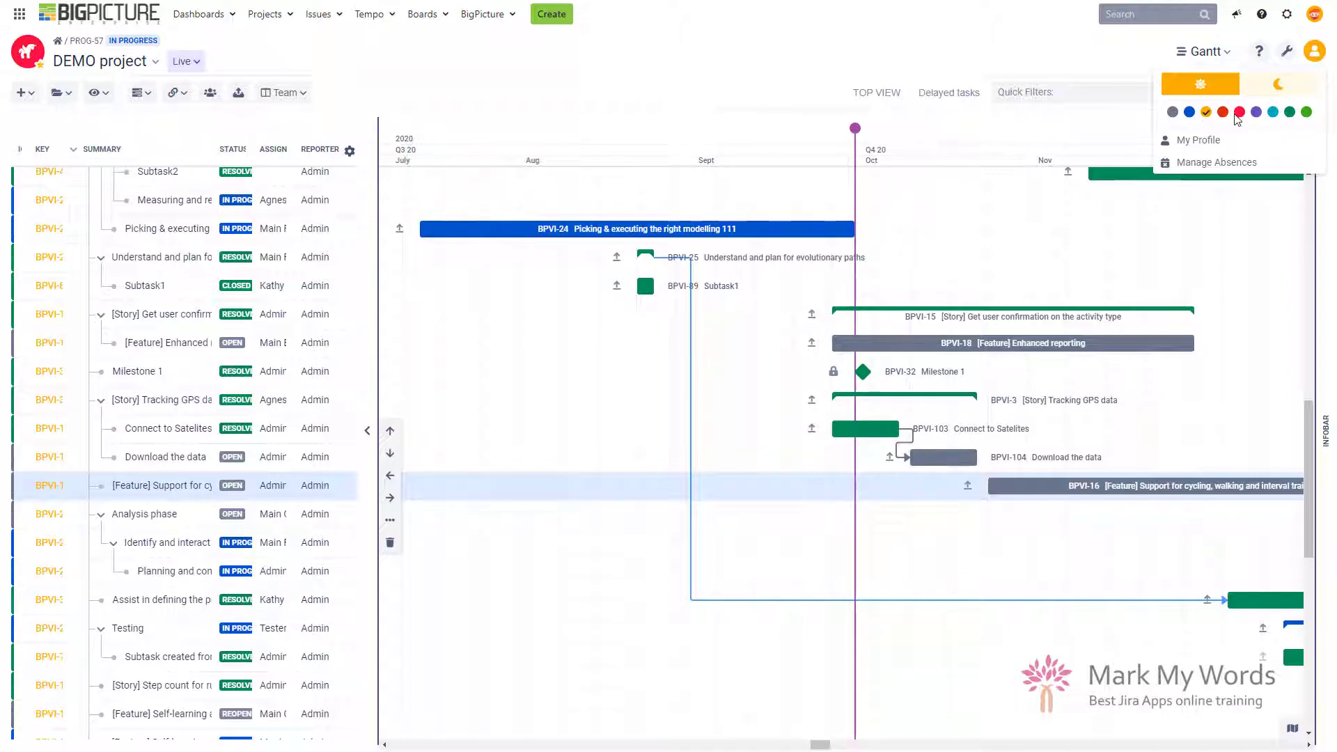
left_click(1222, 112)
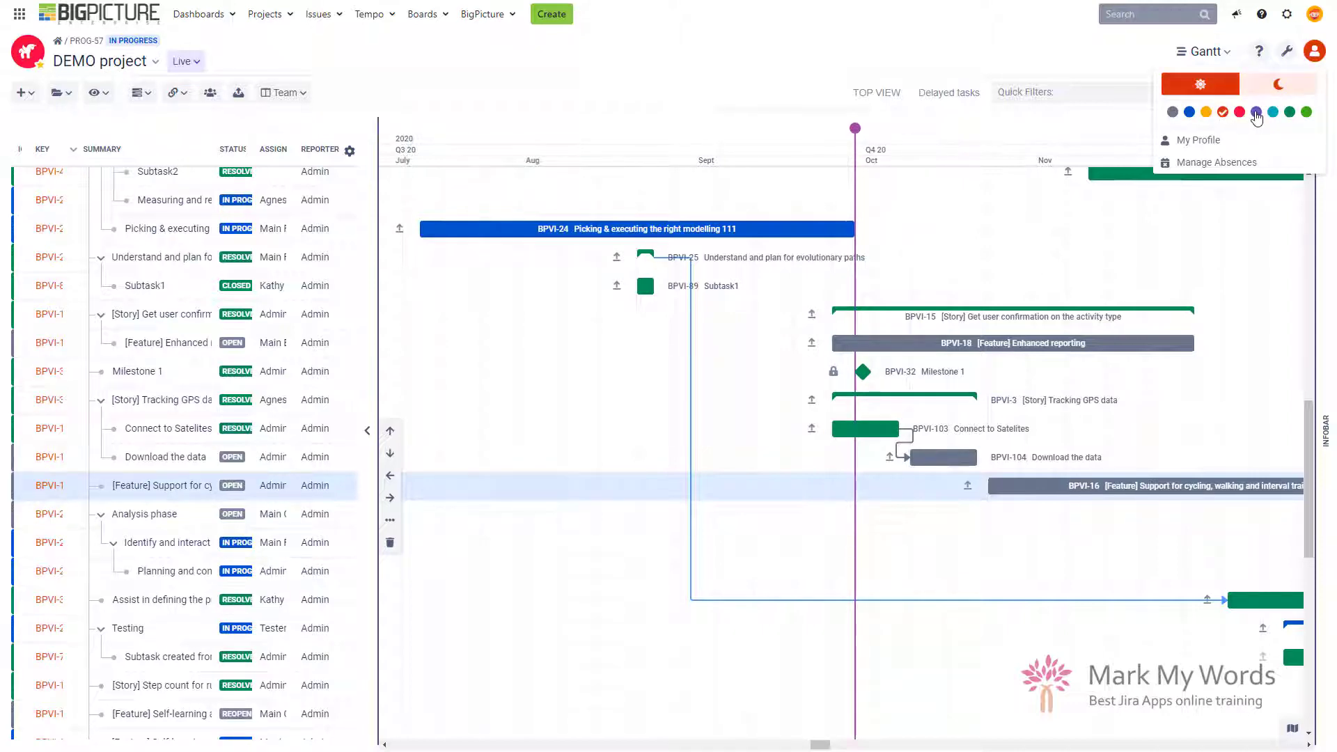
left_click(1256, 113)
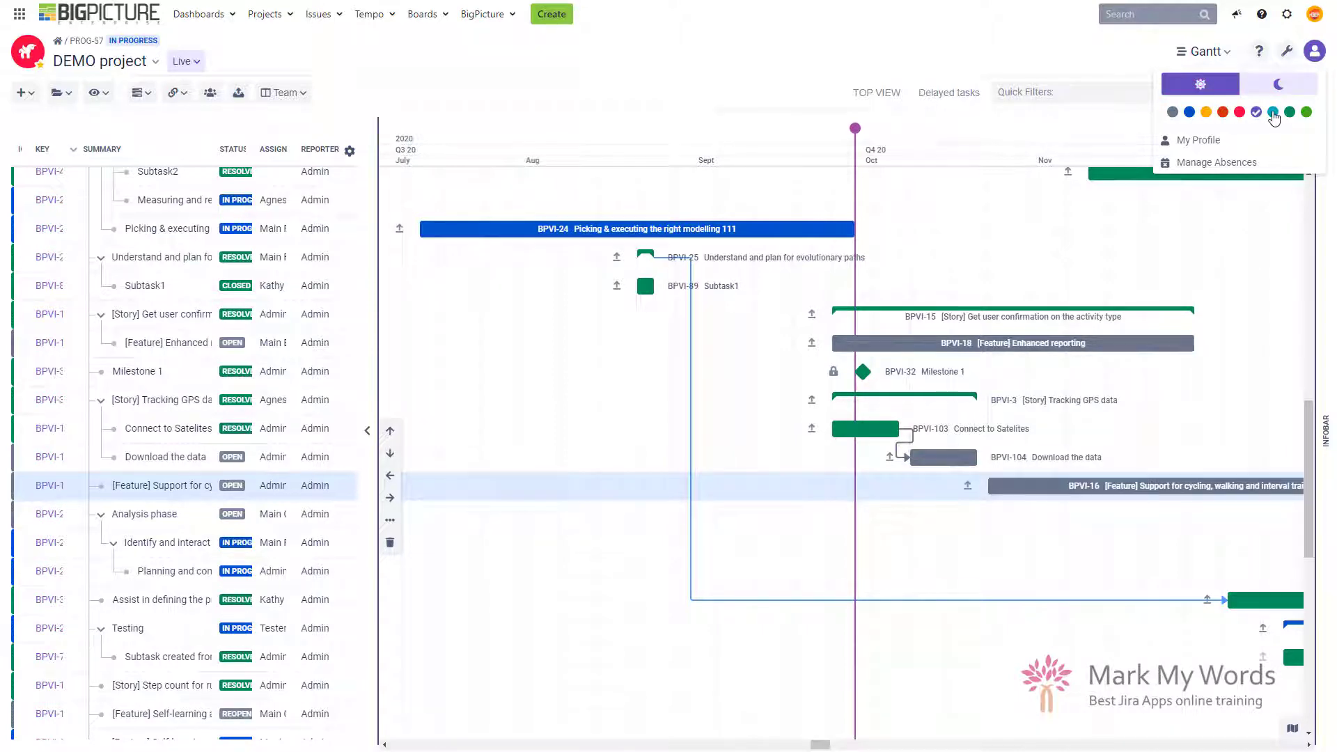
left_click(1273, 112)
left_click(1290, 112)
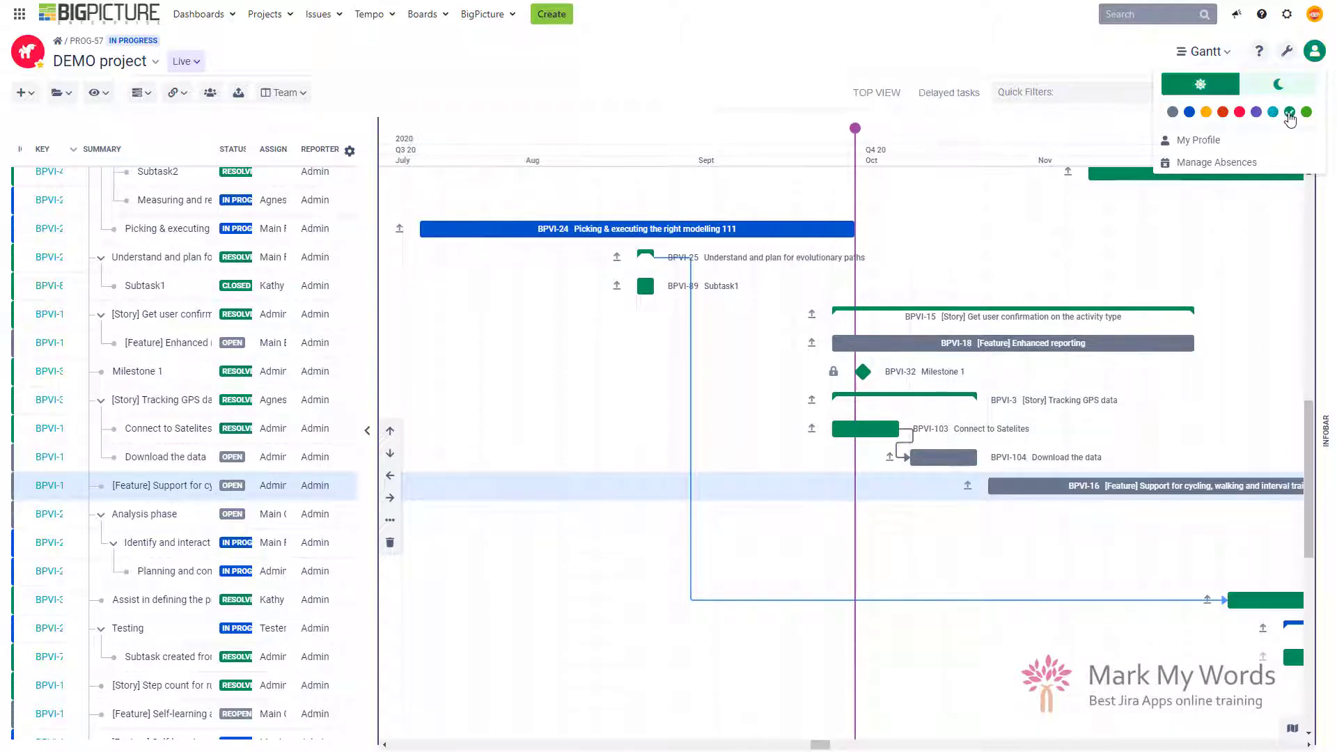
left_click(1307, 112)
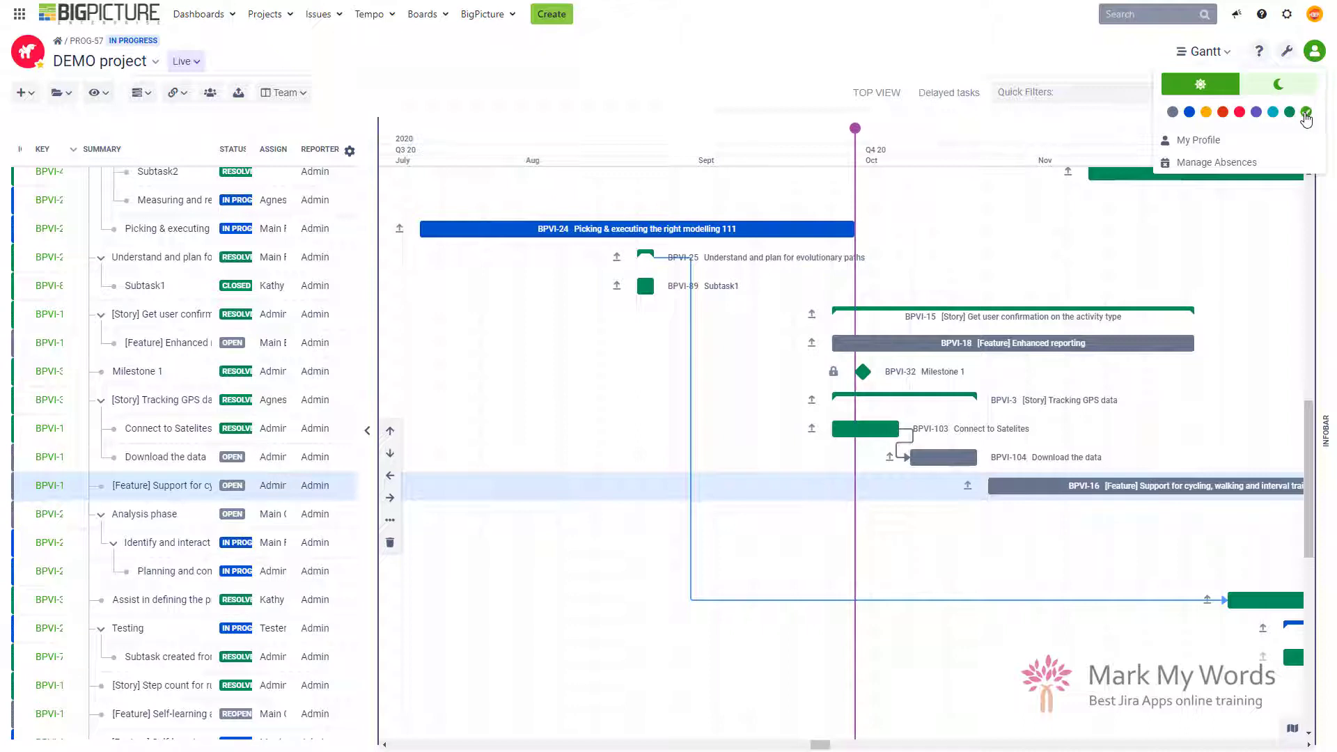
left_click(1174, 113)
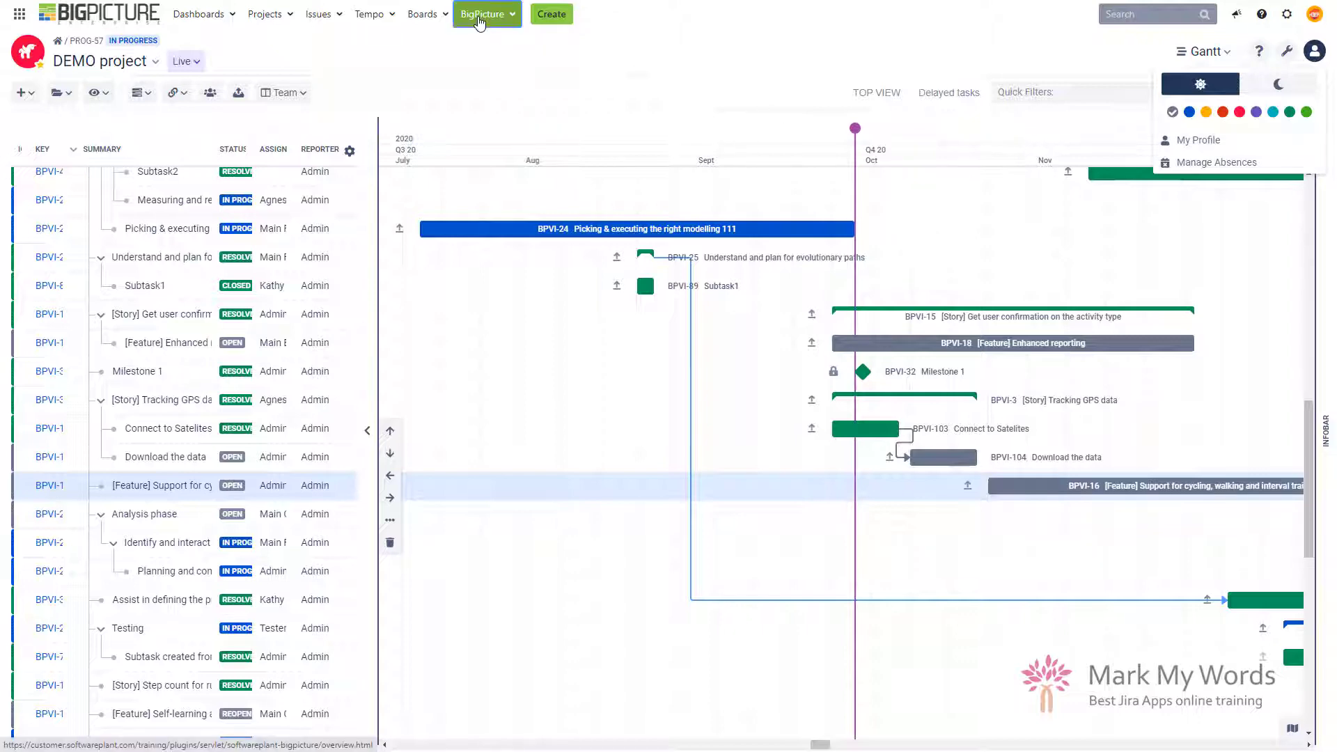
left_click(482, 14)
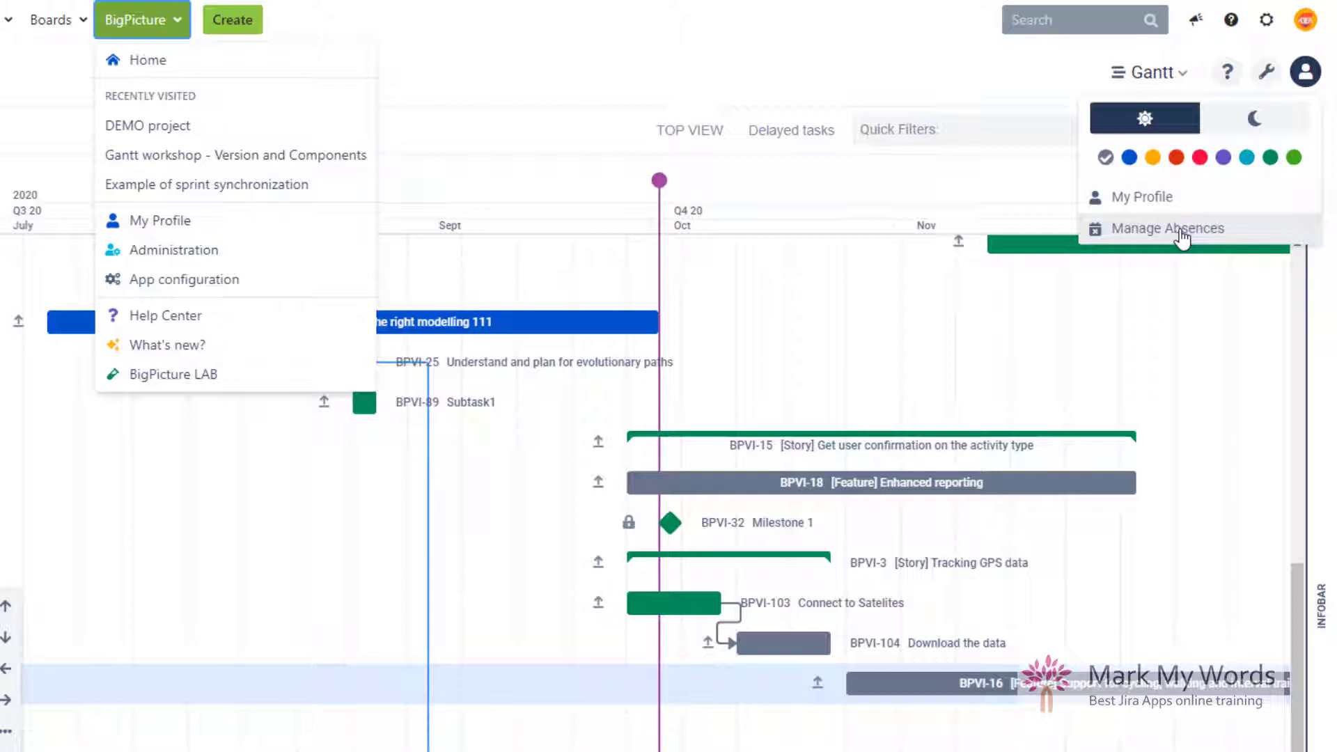
left_click(599, 131)
left_click(655, 15)
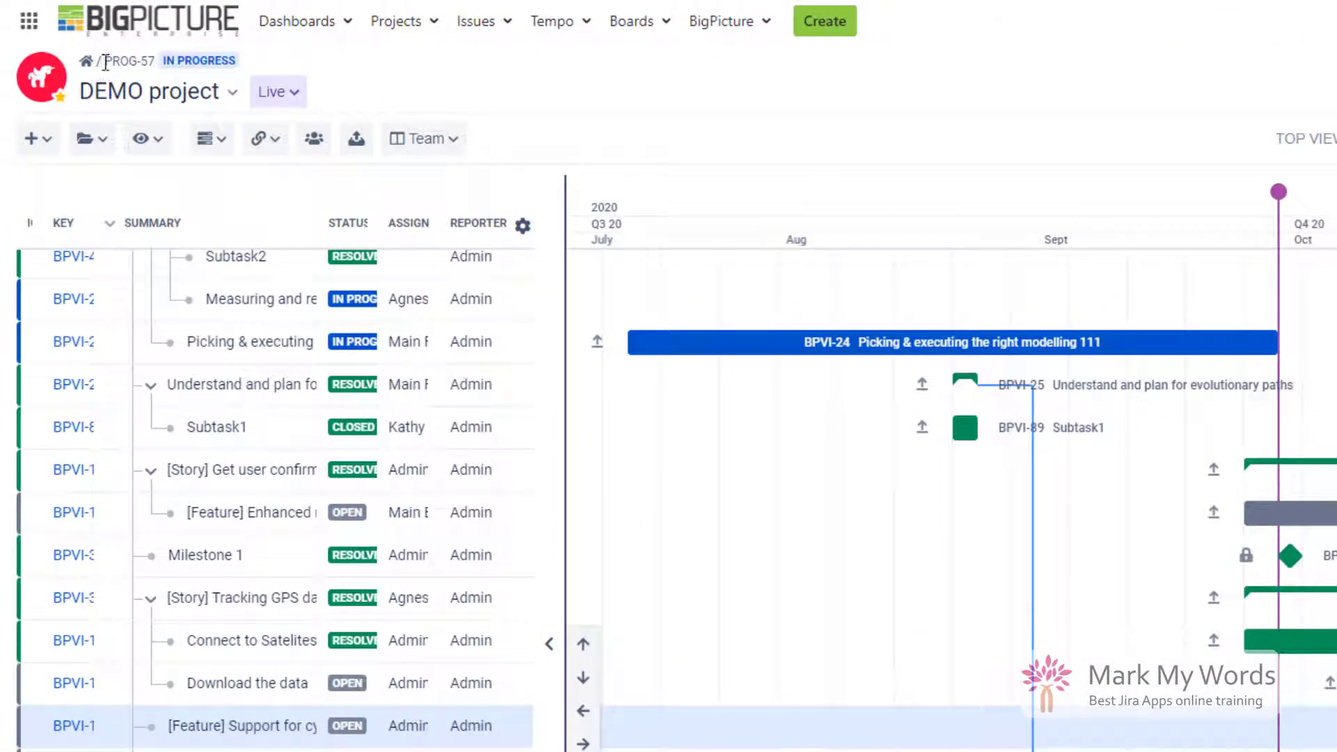
Open Iteration1, nested under PI1 of the DEMO project.
left_click(187, 94)
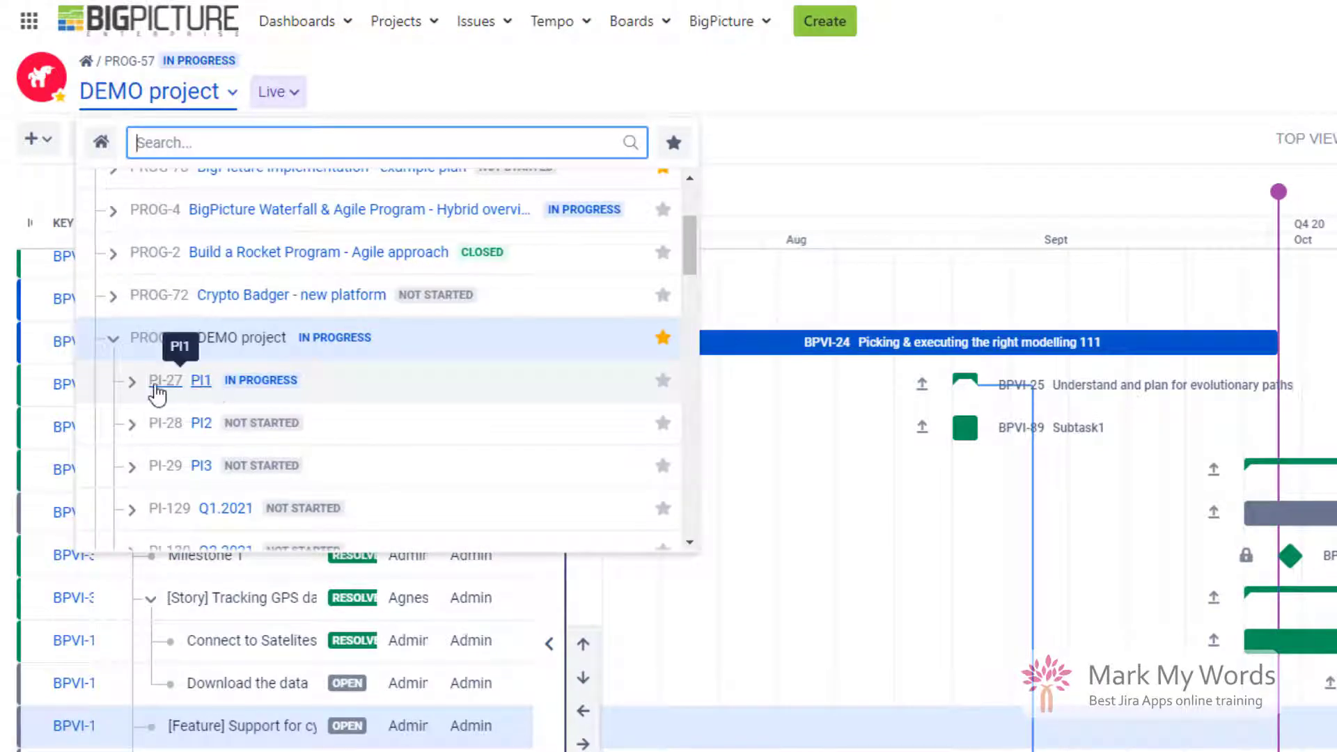
left_click(132, 382)
left_click(269, 426)
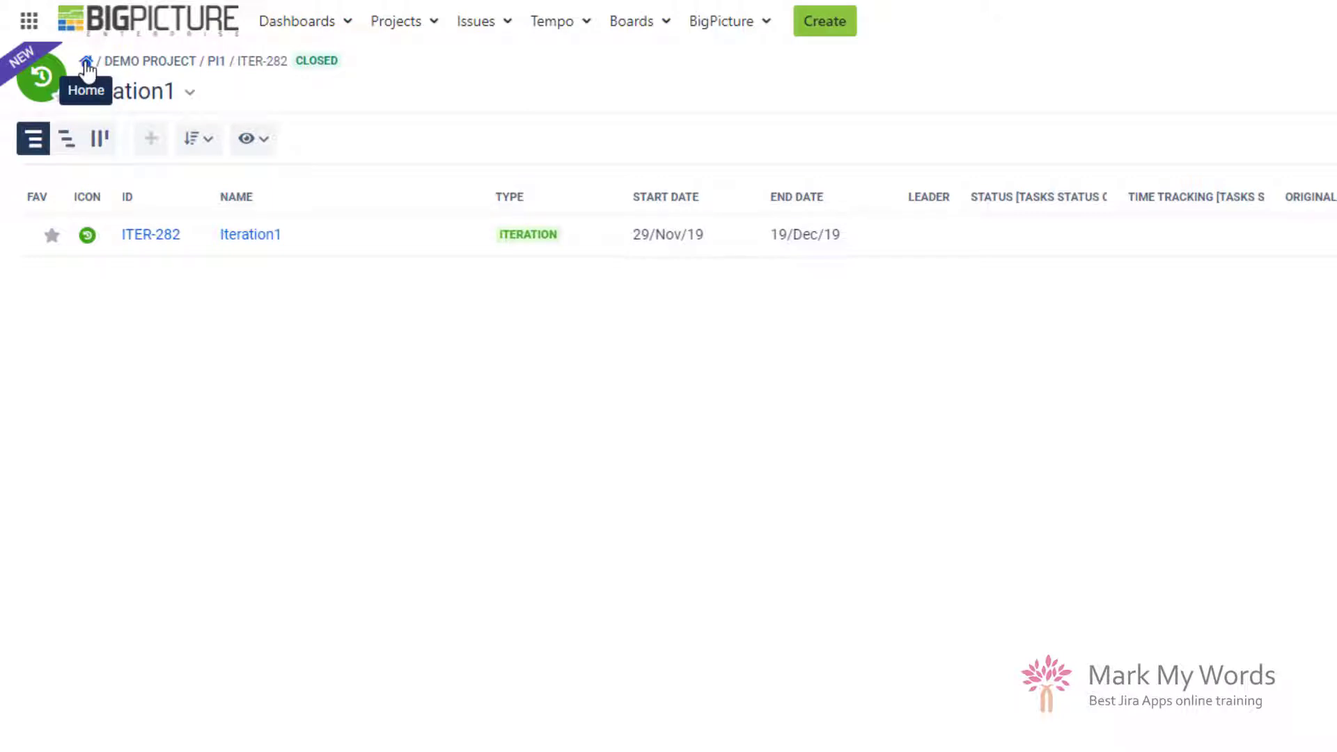
Return from Iteration1 to the DEMO project and switch it to the Gantt module.
left_click(724, 23)
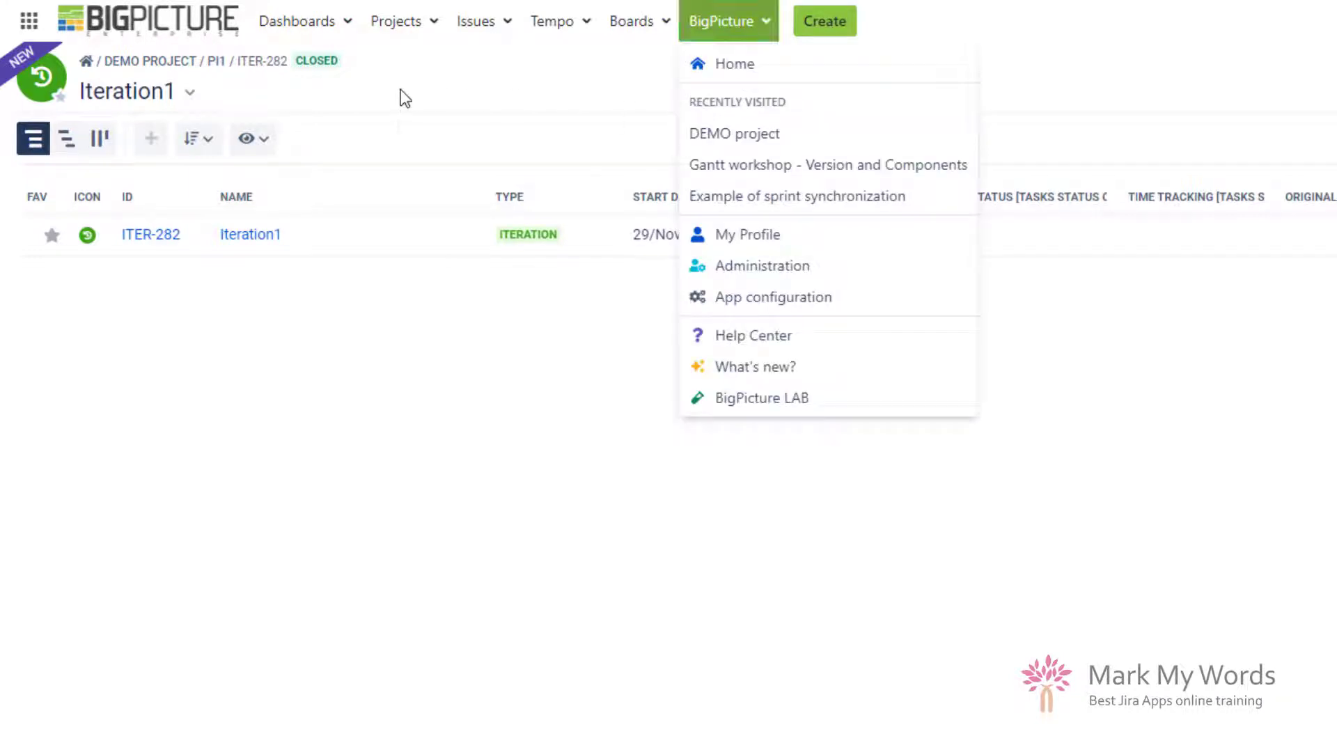
left_click(952, 30)
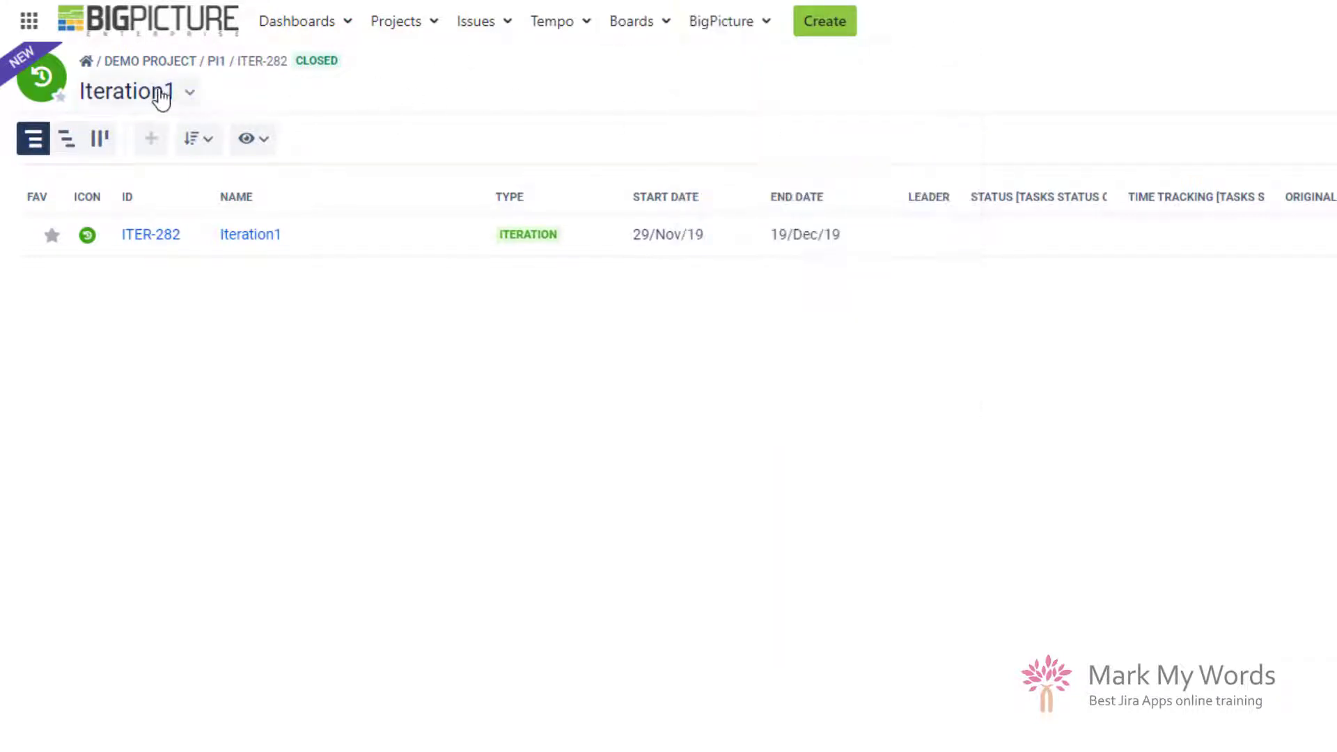
left_click(156, 95)
left_click(449, 61)
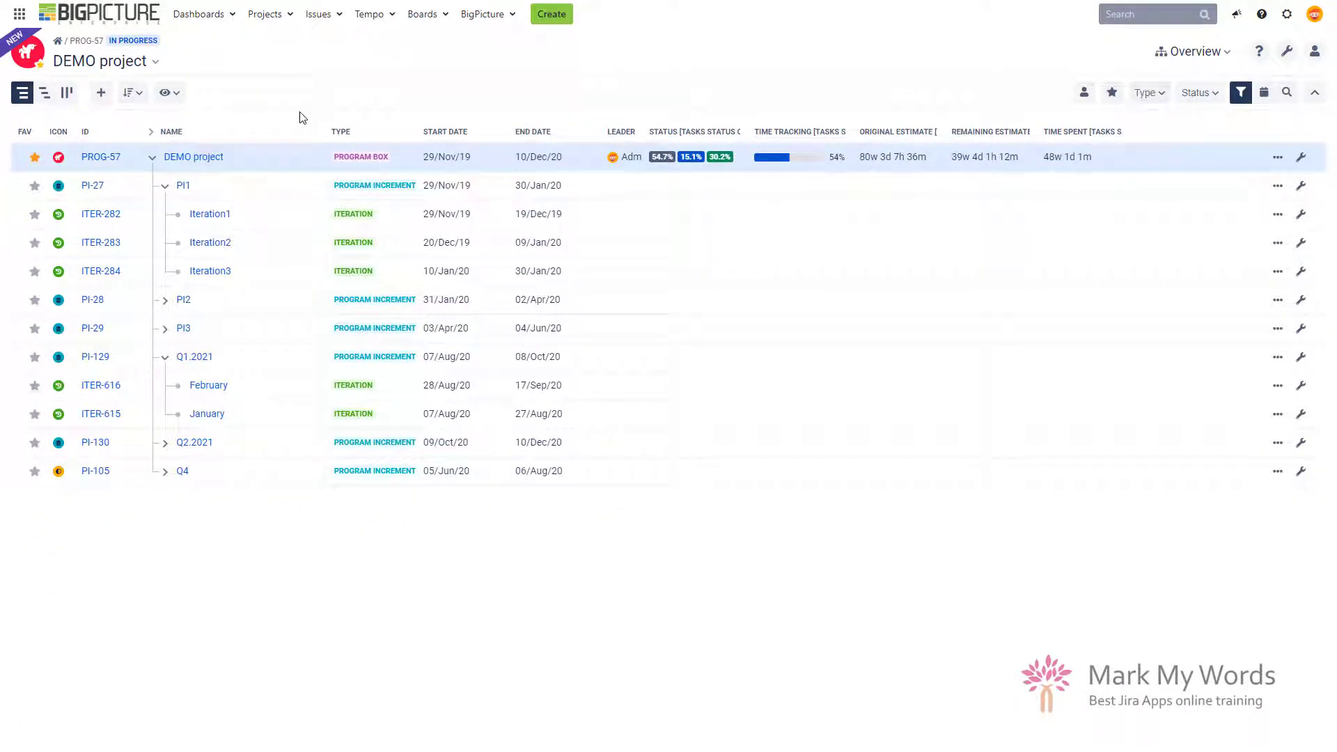
left_click(1177, 55)
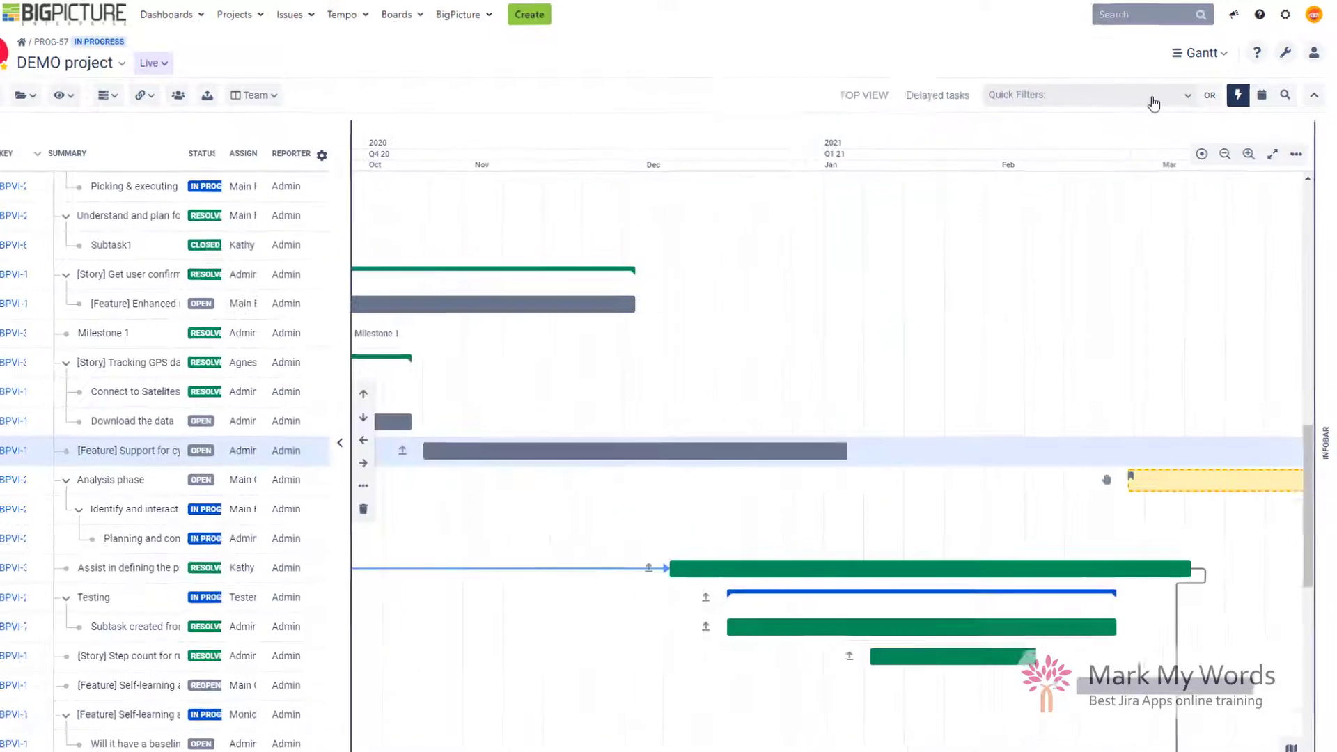
Filter the Gantt tasks with the Unresolved and TOP VIEW quick filters, and clear the filters again.
left_click(1154, 99)
left_click(994, 174)
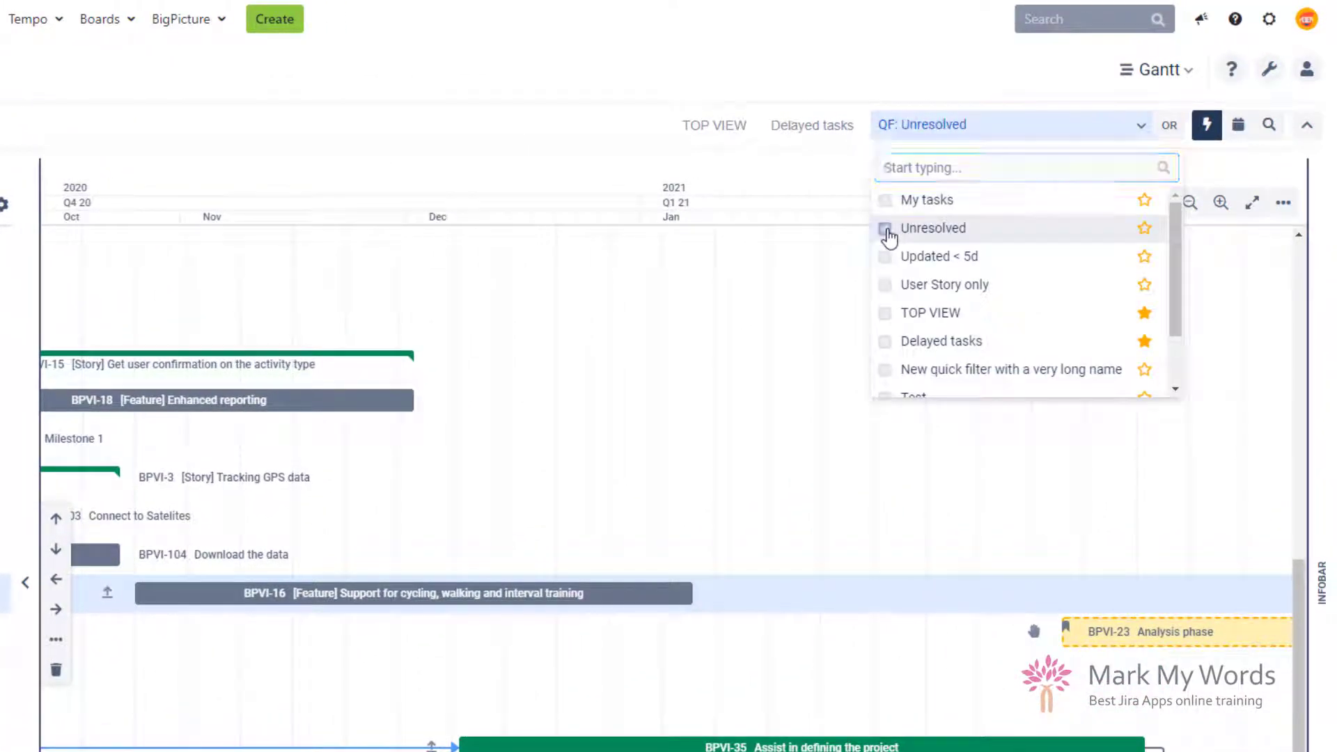
left_click(885, 313)
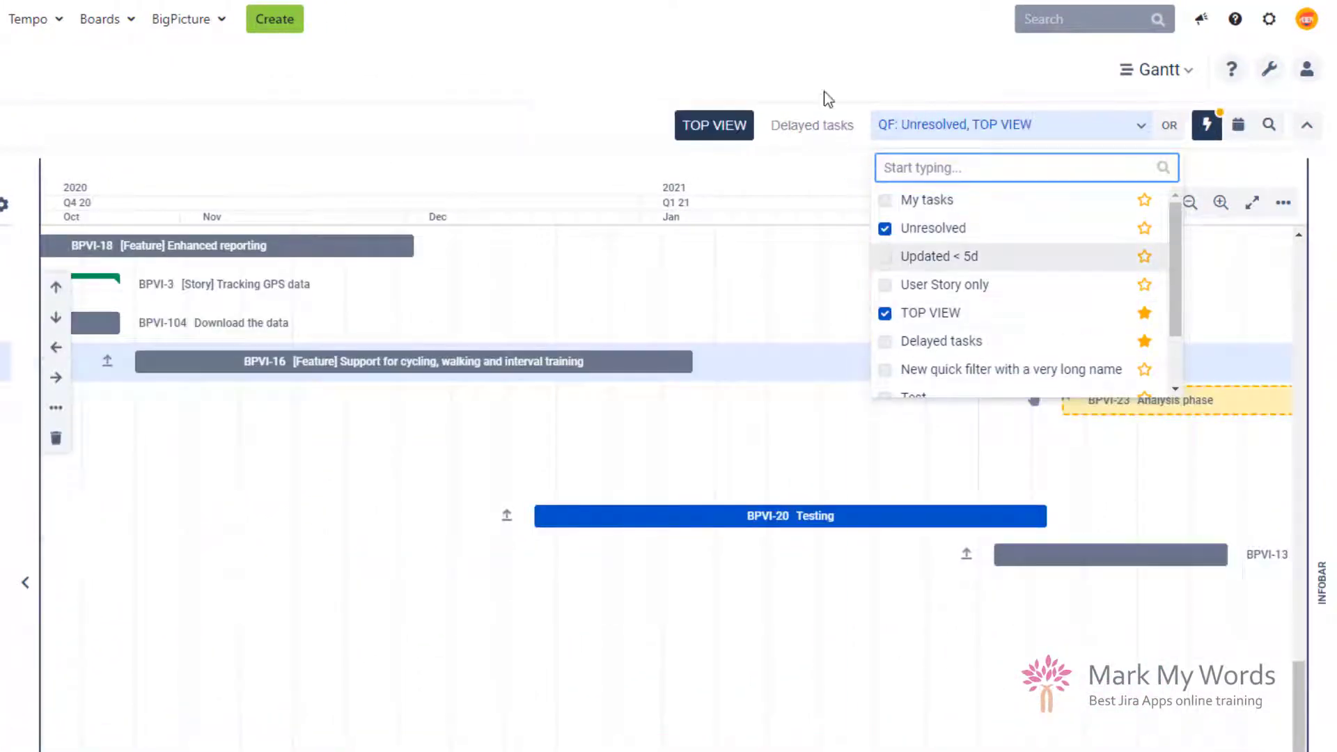
left_click(880, 64)
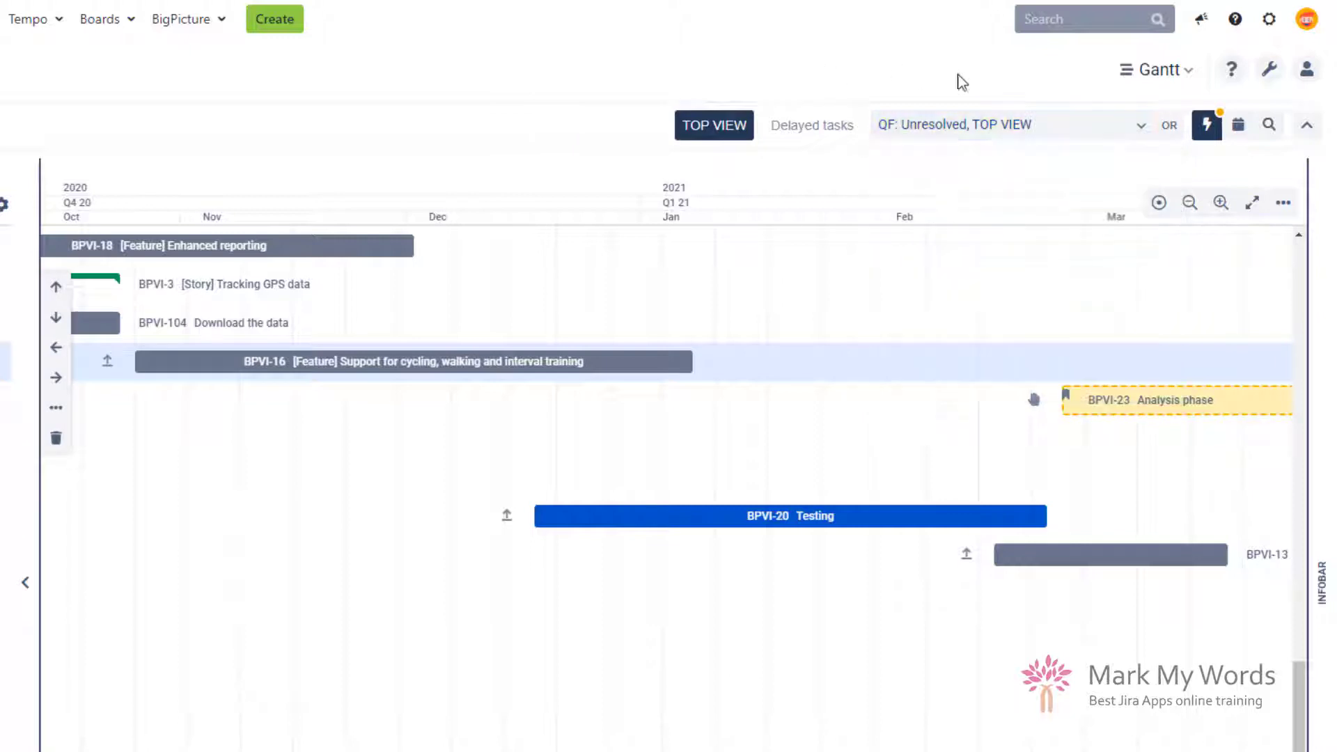
left_click(1220, 113)
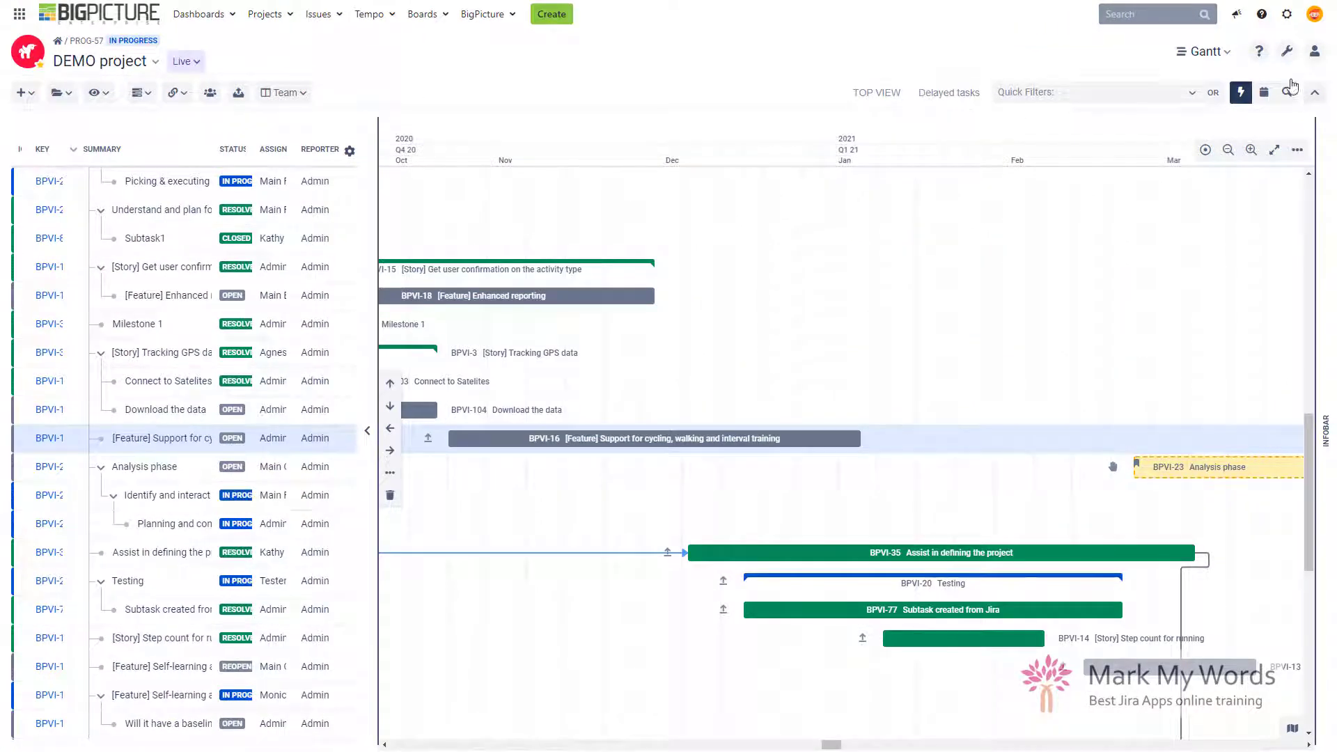
Open the app configuration and review the task synchronization settings of the /training Jira server and its Monkey Slayer project.
left_click(1287, 51)
left_click(1244, 110)
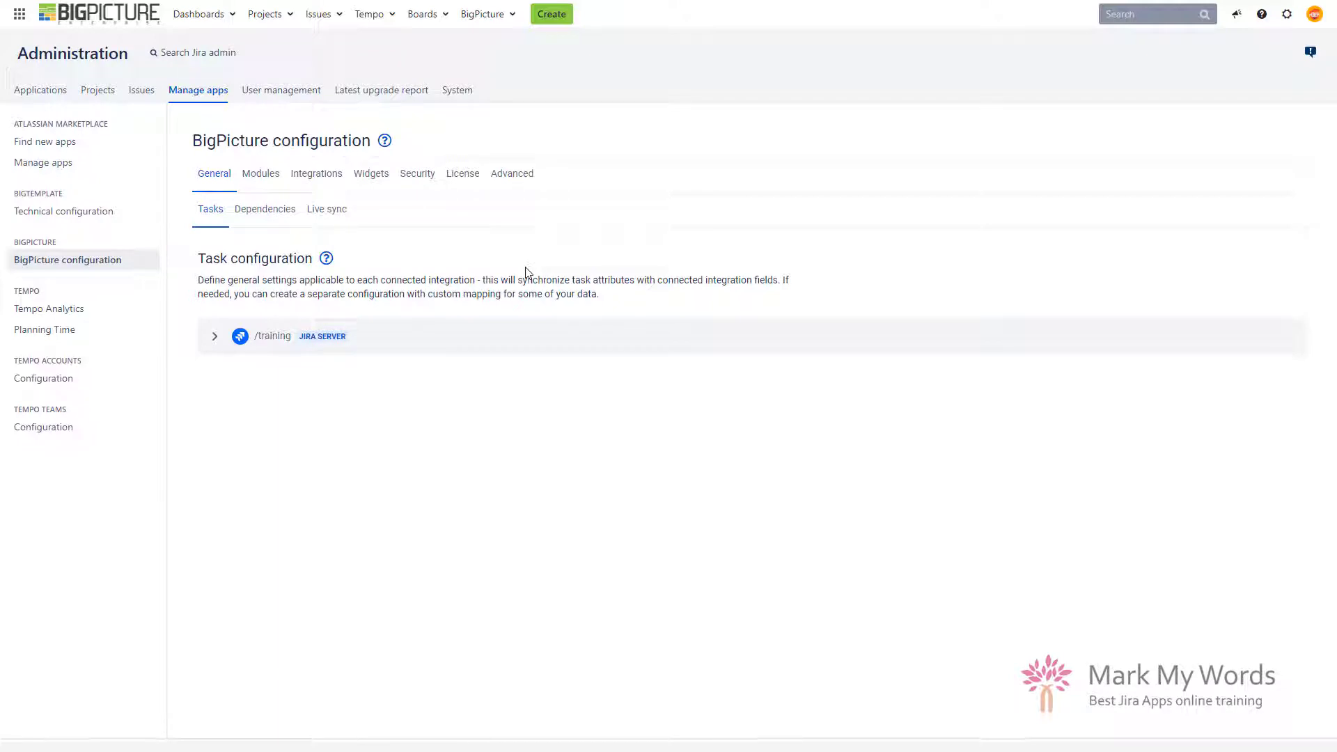
left_click(215, 337)
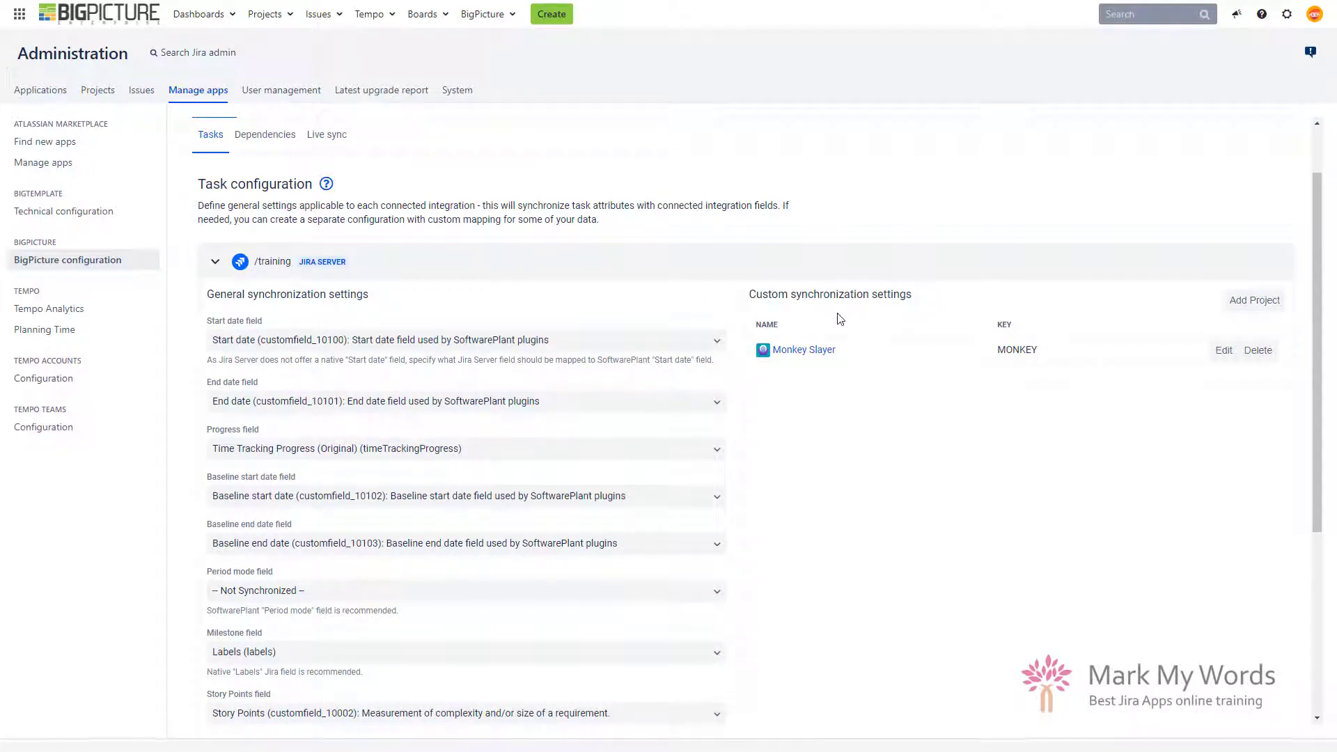
left_click(804, 349)
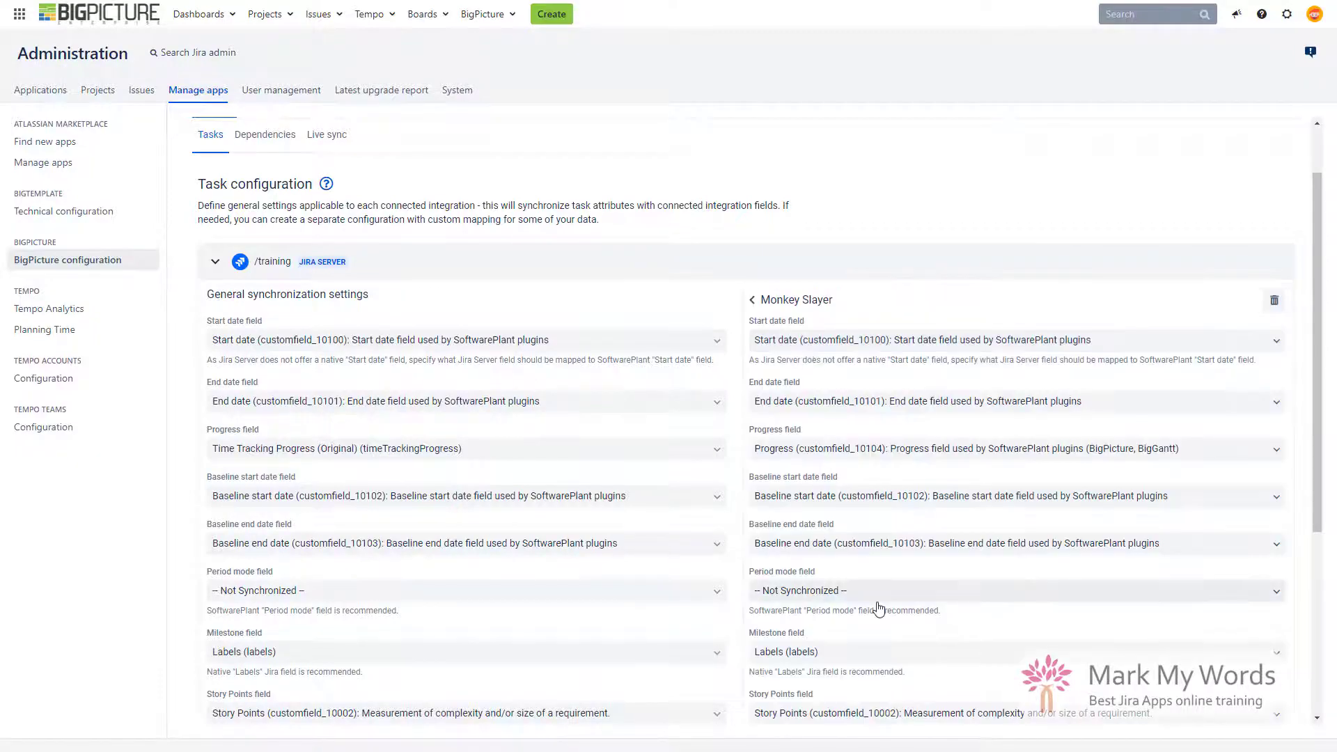
scroll(879, 608, "down", 3)
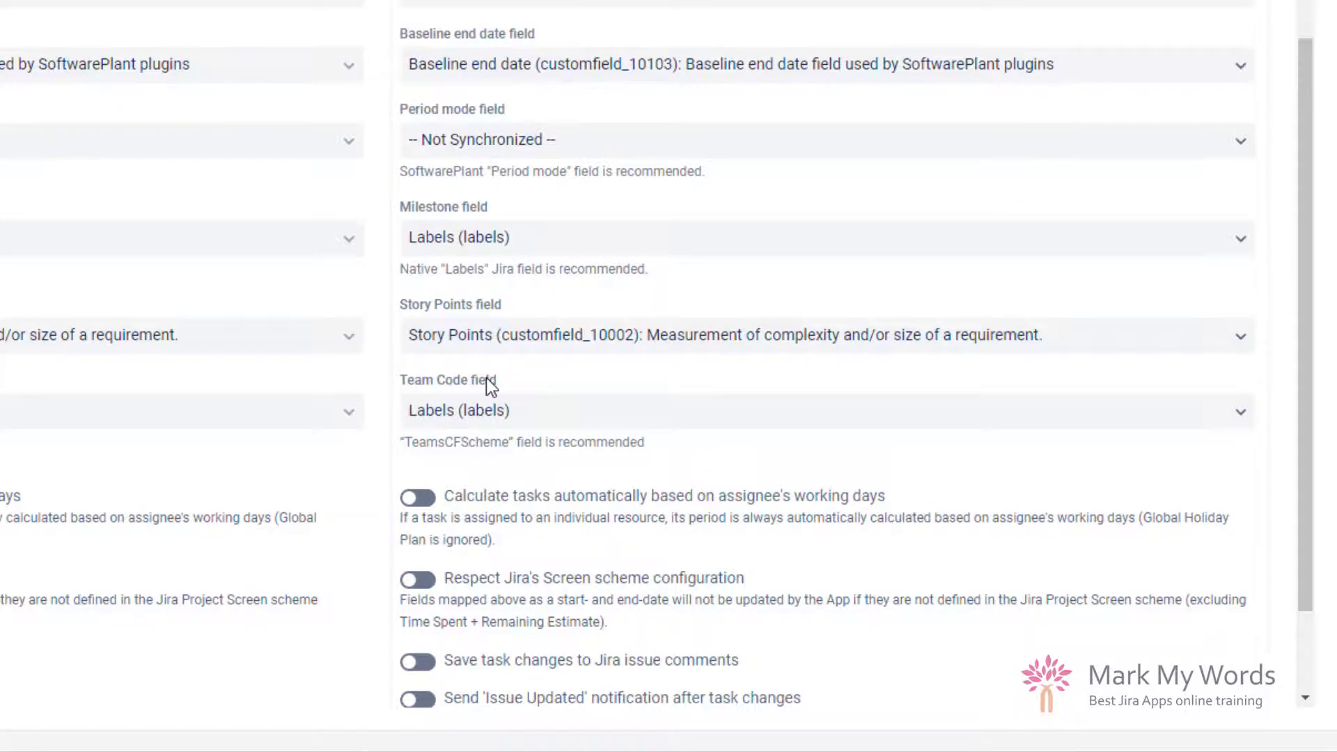
scroll(486, 377, "up", 5)
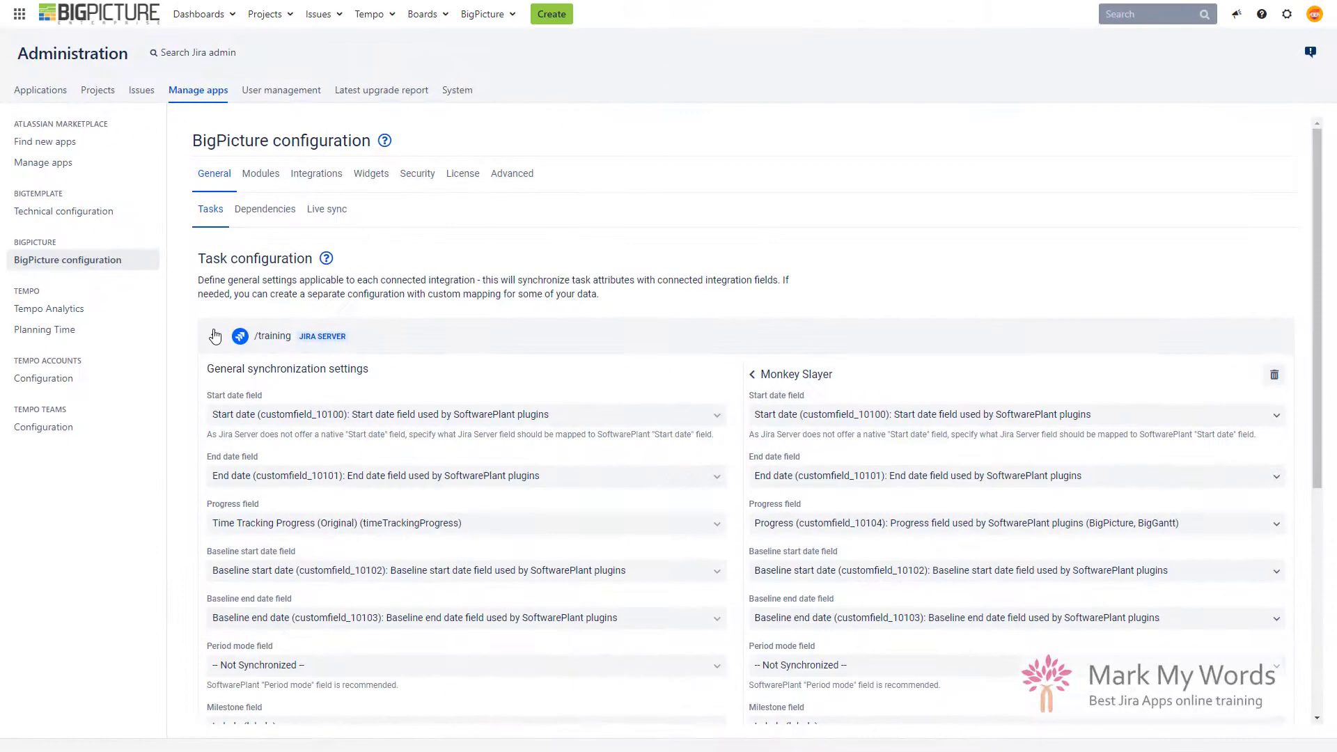
left_click(215, 337)
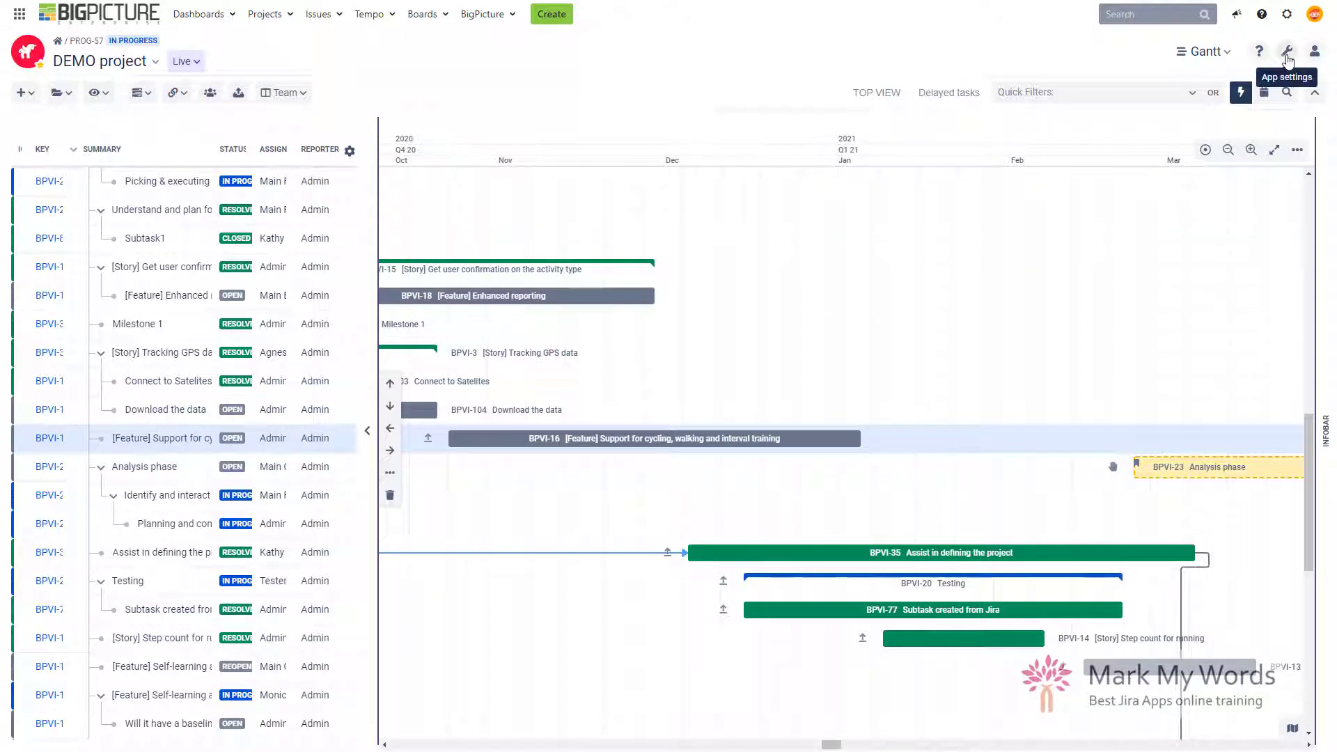
Open the BigPicture administration and go to the basic settings of the Program Box type.
left_click(1286, 51)
left_click(1254, 82)
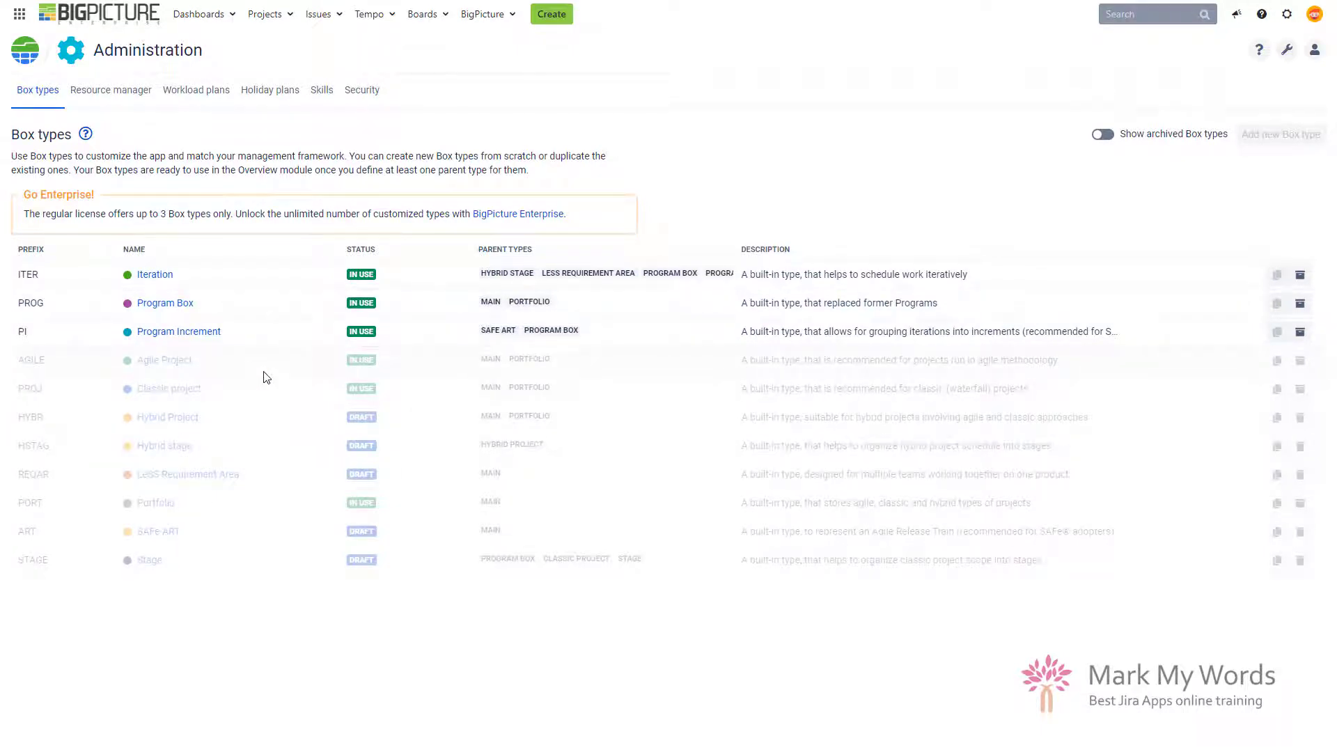
left_click(164, 304)
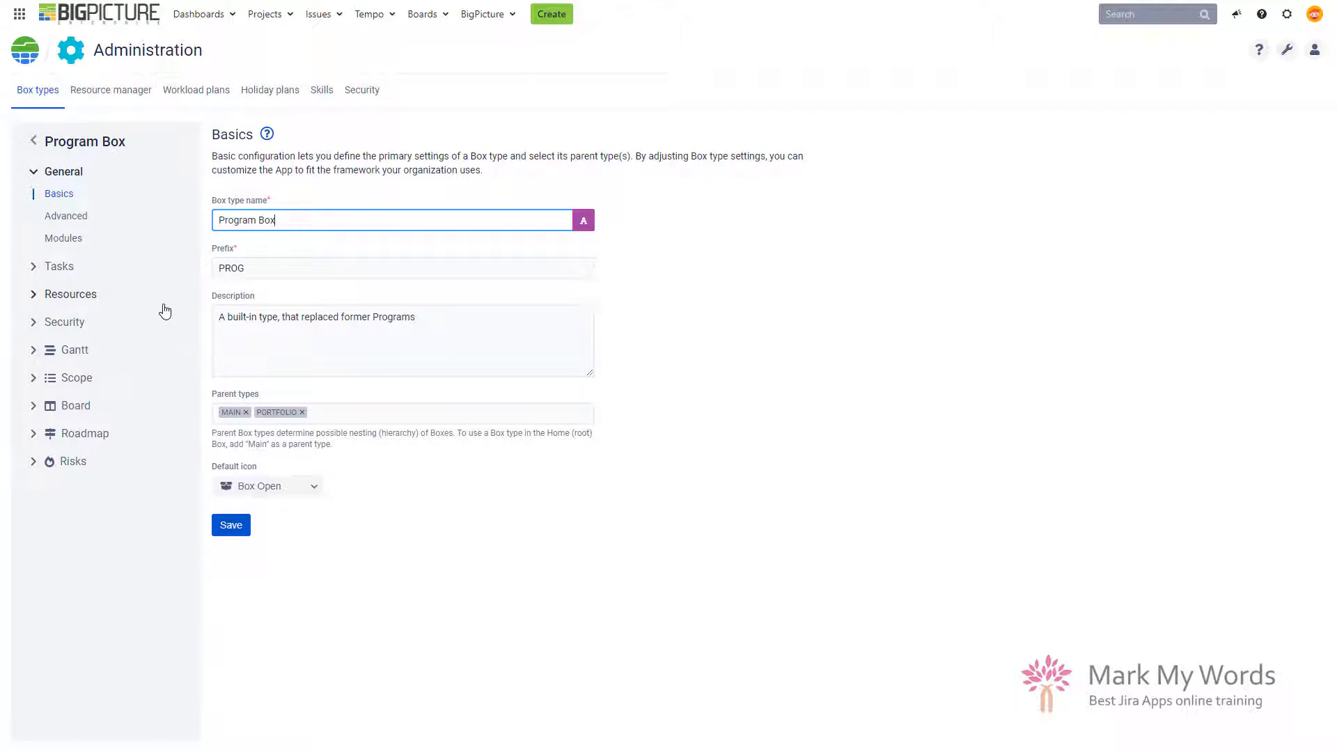
Review the advanced period settings and the module settings of the Program Box type.
left_click(59, 266)
left_click(75, 220)
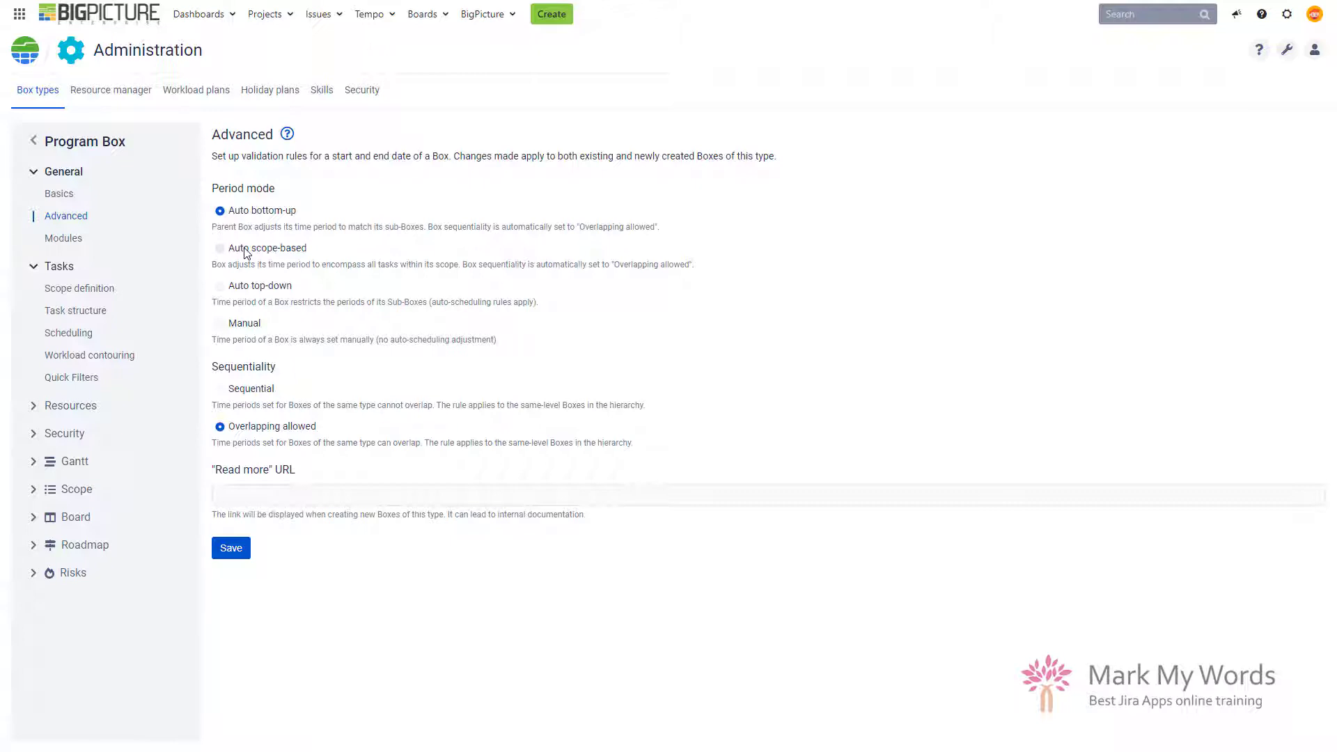
left_click(71, 242)
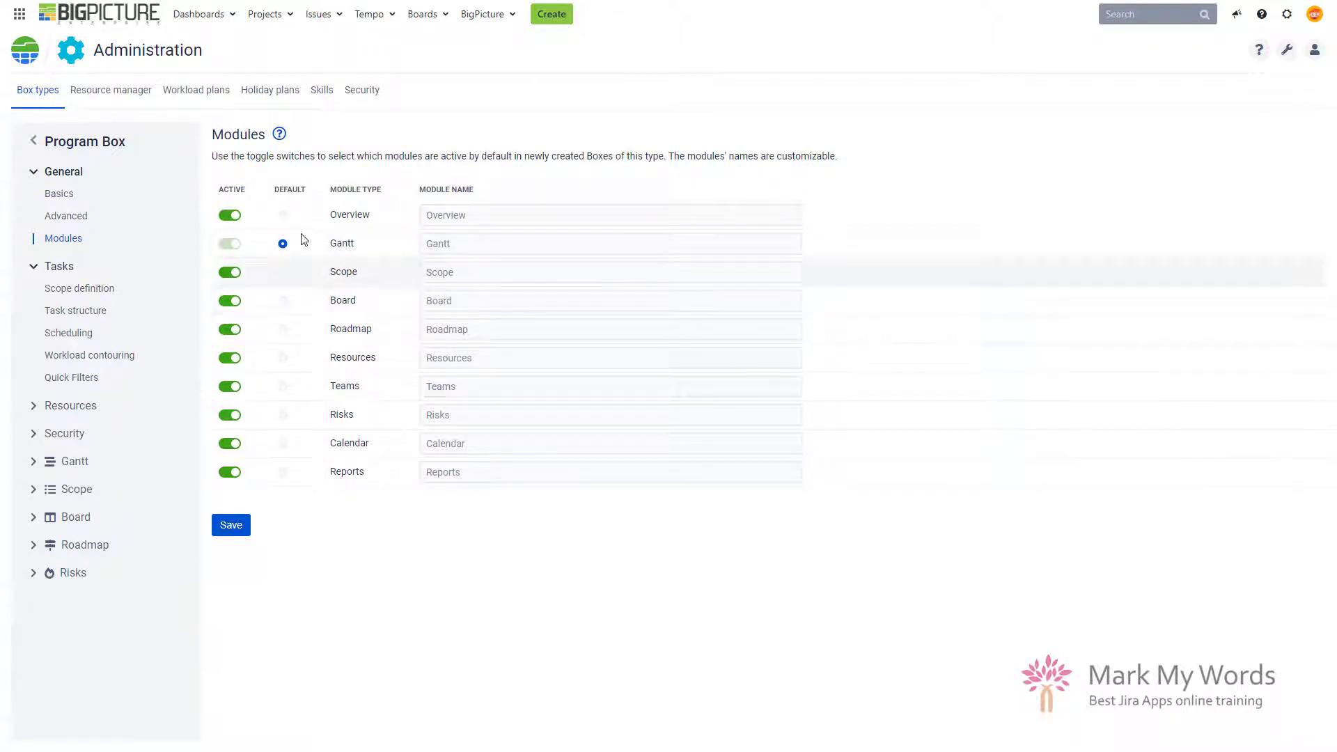
Look through the resource manager's list and examine the Admin resource's absences, plans and skills along its timeline.
left_click(109, 91)
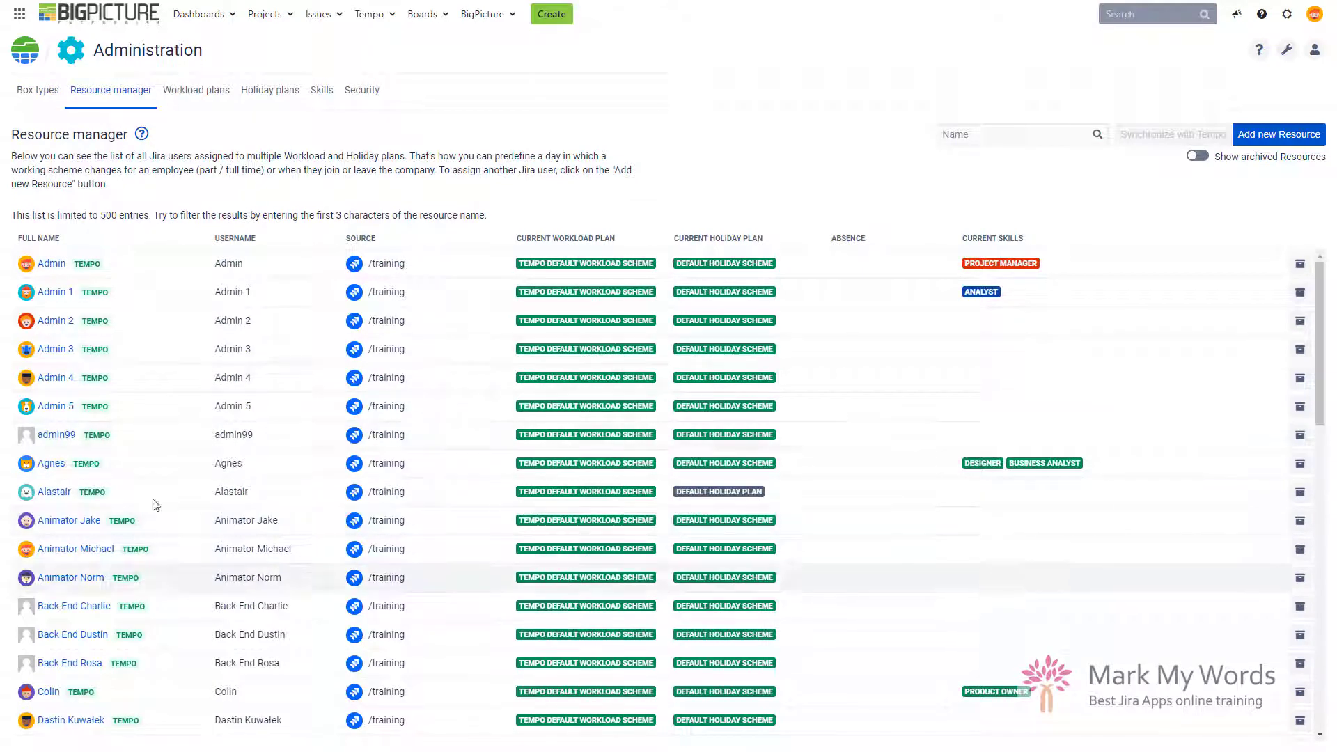
scroll(223, 548, "down", 5)
scroll(223, 548, "down", 5)
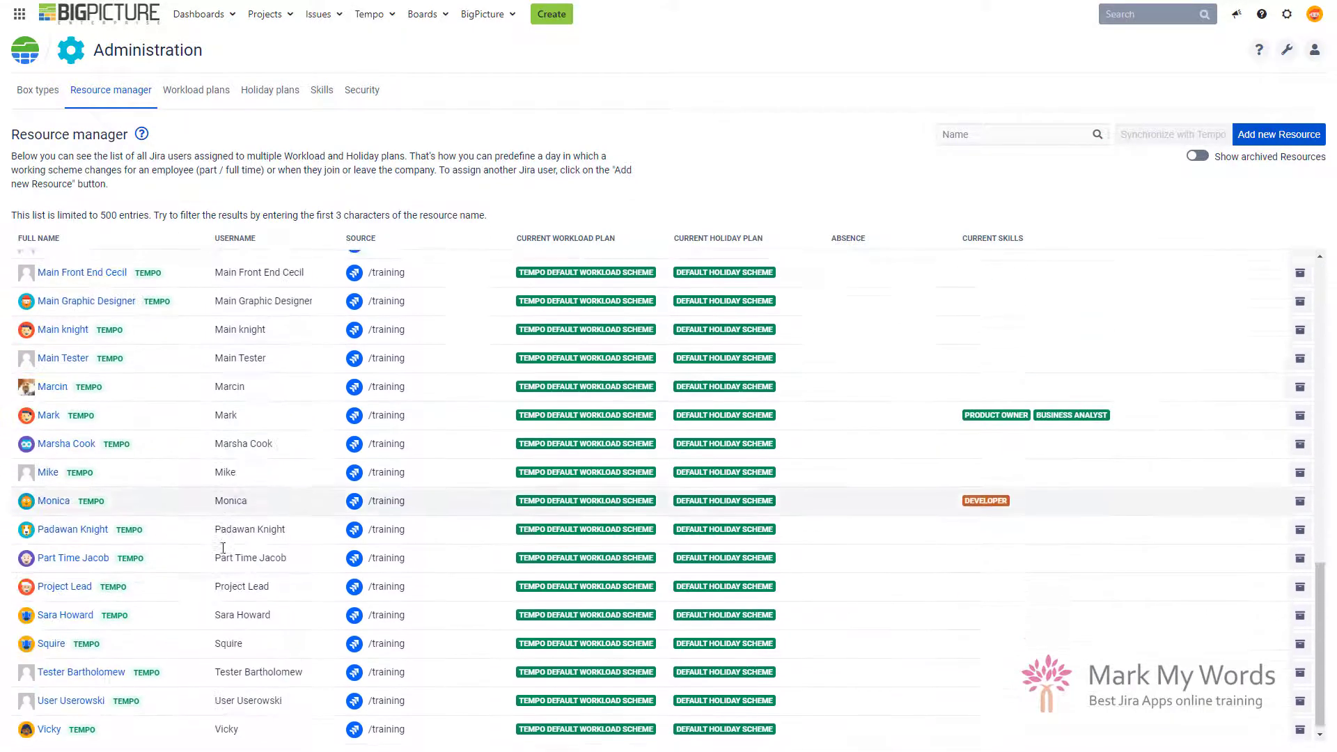
scroll(223, 548, "up", 10)
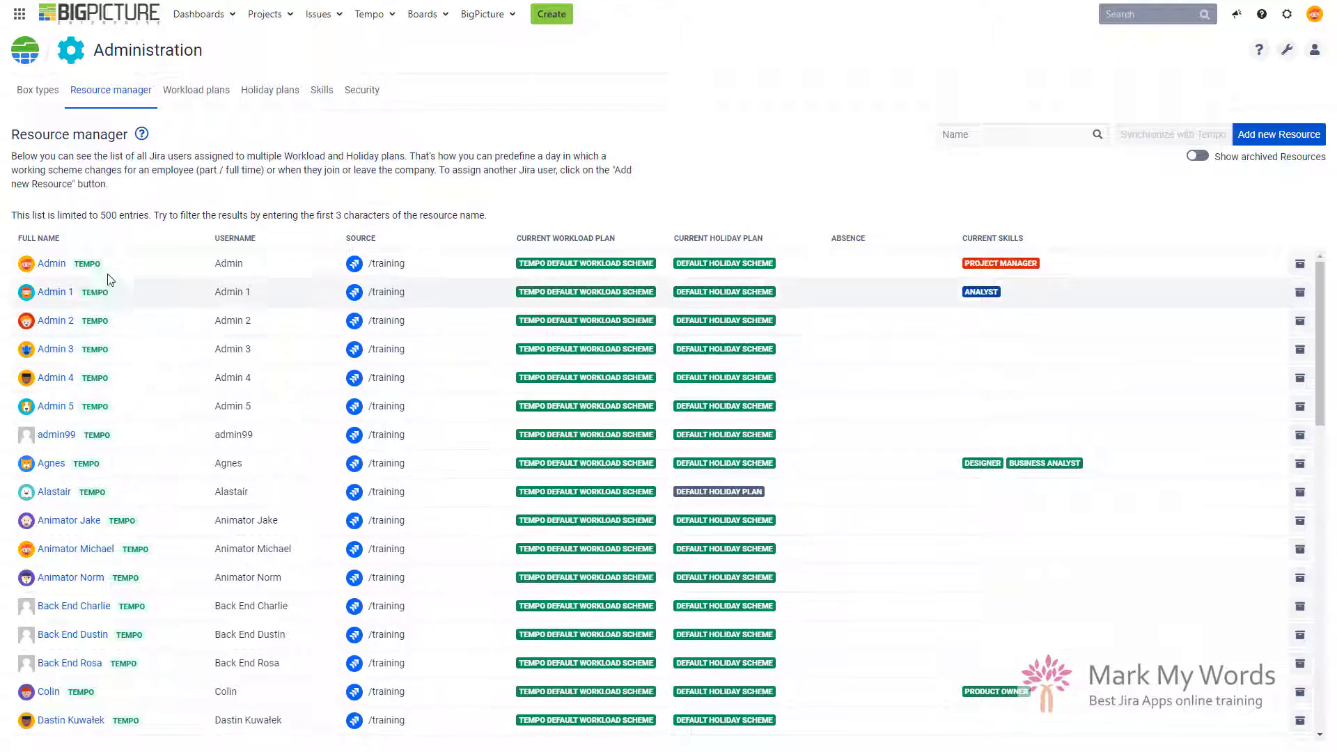
left_click(56, 264)
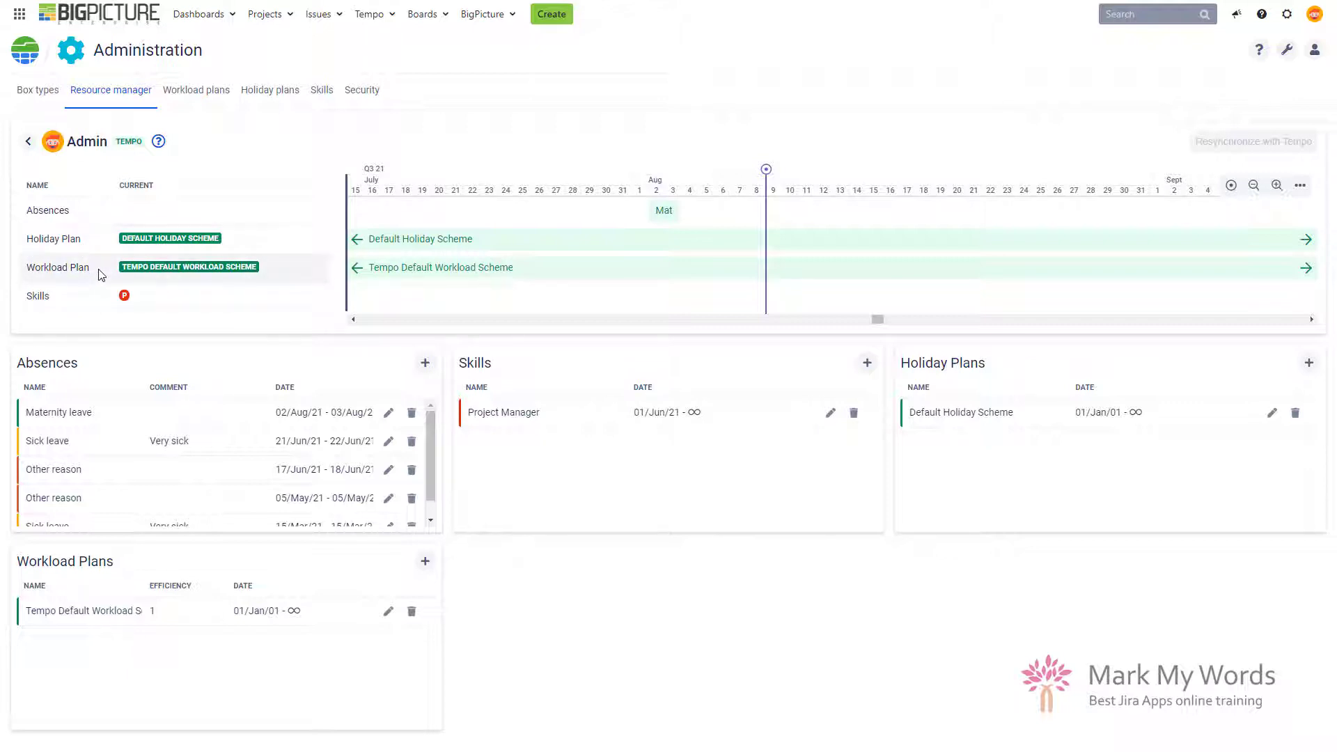
mouse_move(880, 323)
left_mouse_down()
mouse_move(835, 324)
mouse_move(875, 331)
left_mouse_up()
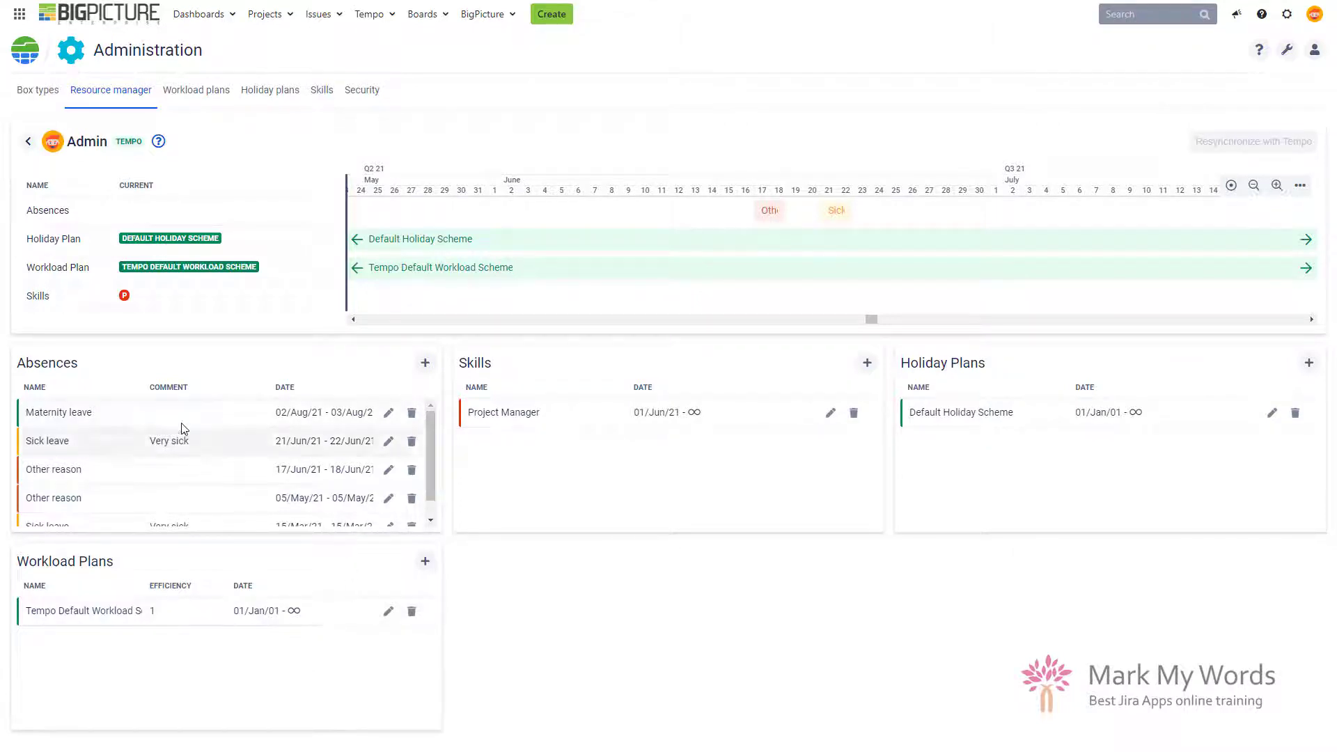
Check the absence types offered for a new absence of the Admin resource, and cancel the entry.
left_click(425, 363)
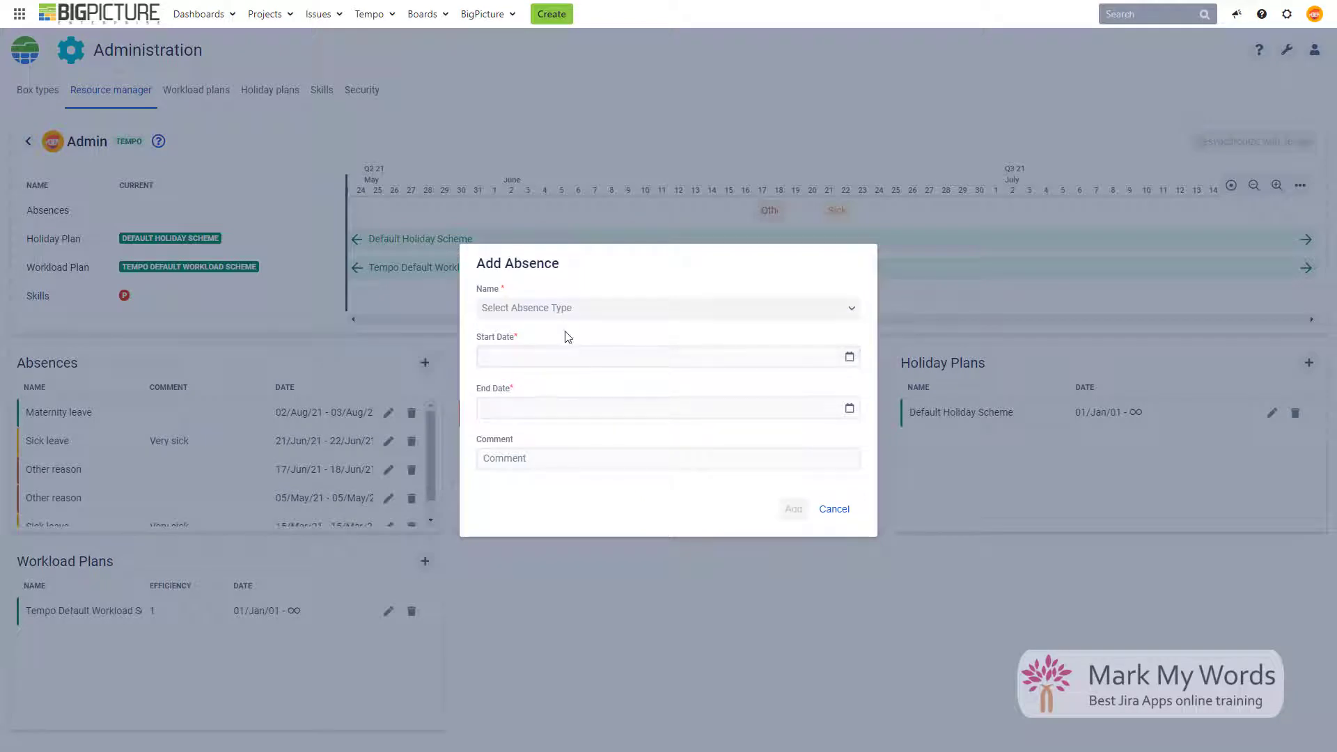
left_click(536, 309)
left_click(470, 368)
left_click(821, 511)
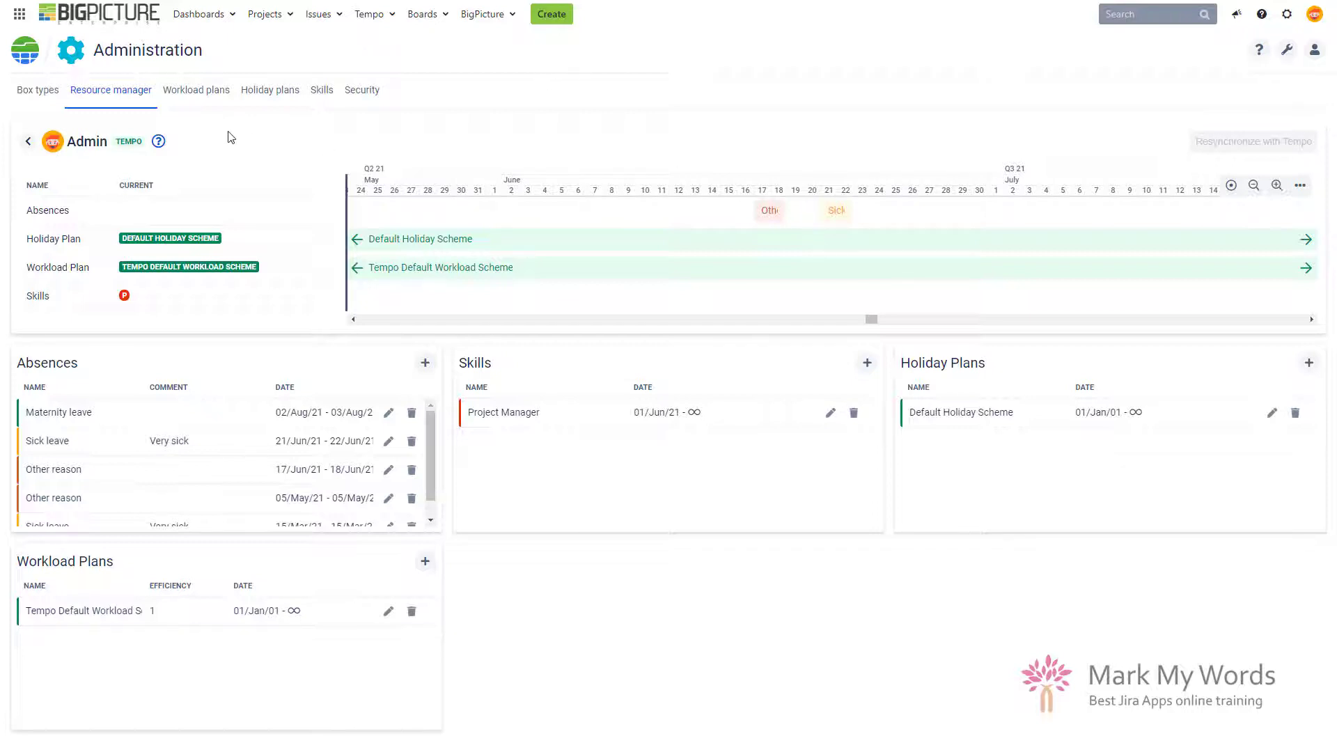
Open the Default Workload Plan from the workload plans and review its details and weekly hours.
left_click(212, 96)
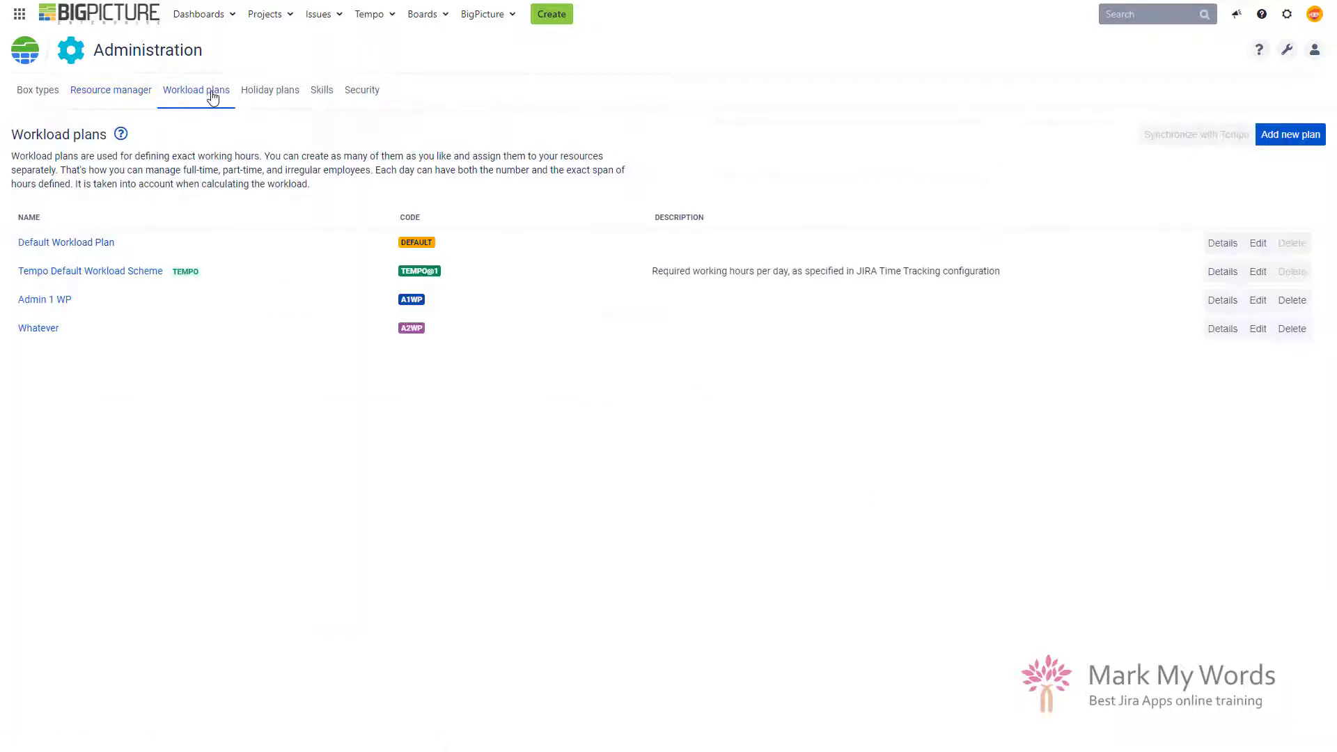
left_click(81, 243)
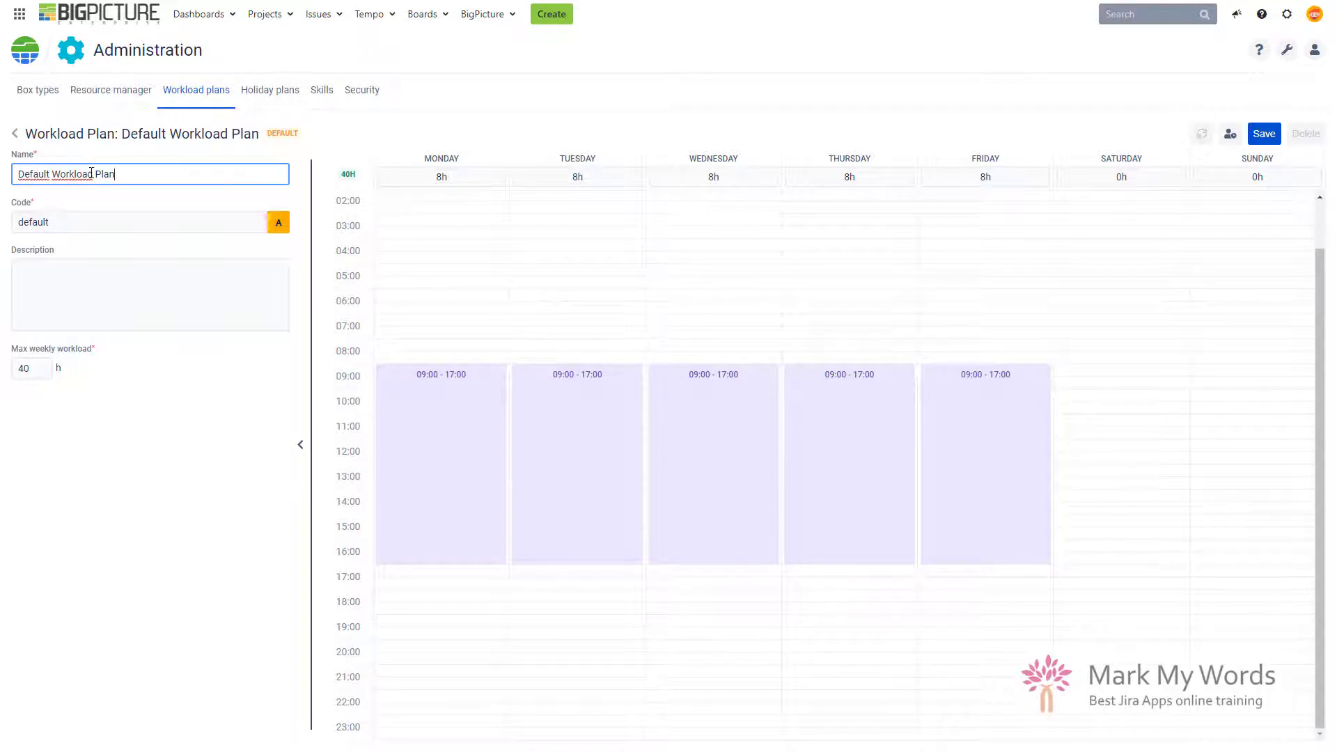
left_click(67, 282)
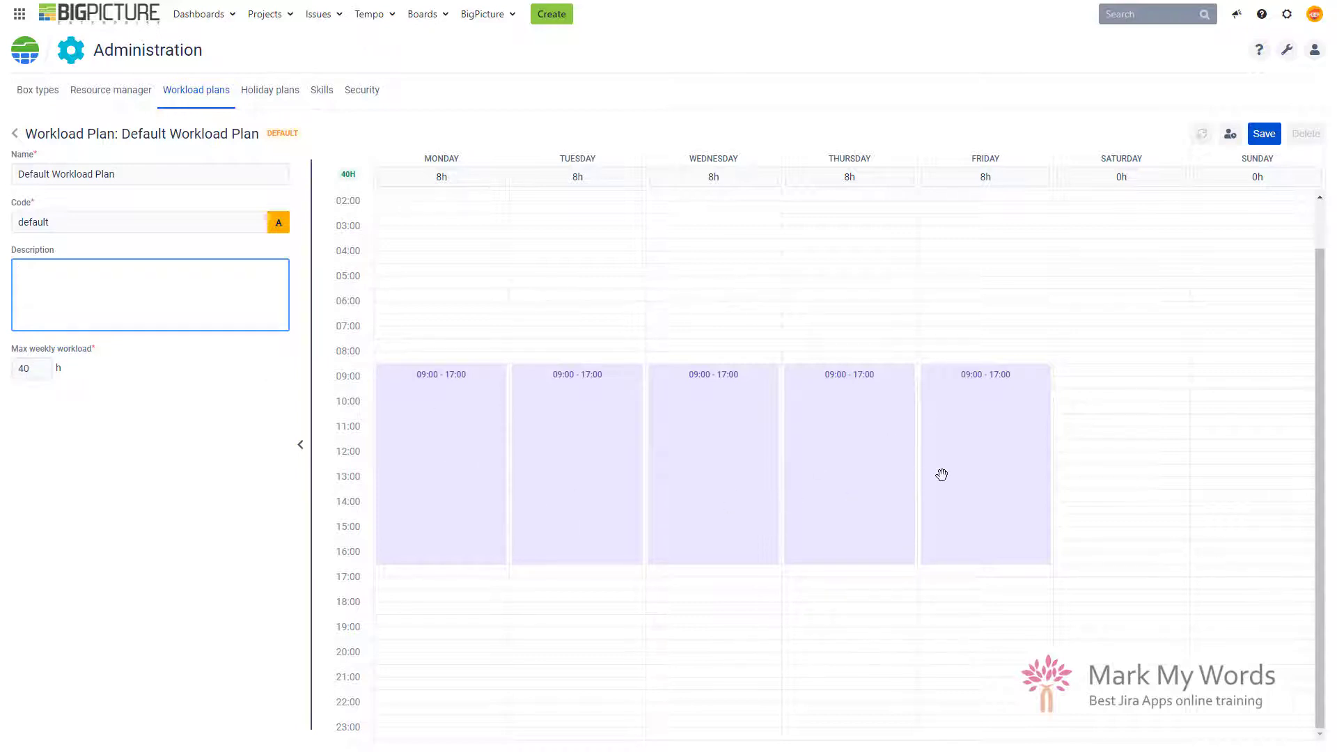
Try Monday workloads of 5h and 12h in the Default Workload Plan, and set Monday back to 8h.
left_click(449, 179)
left_click_drag(449, 179, 436, 183)
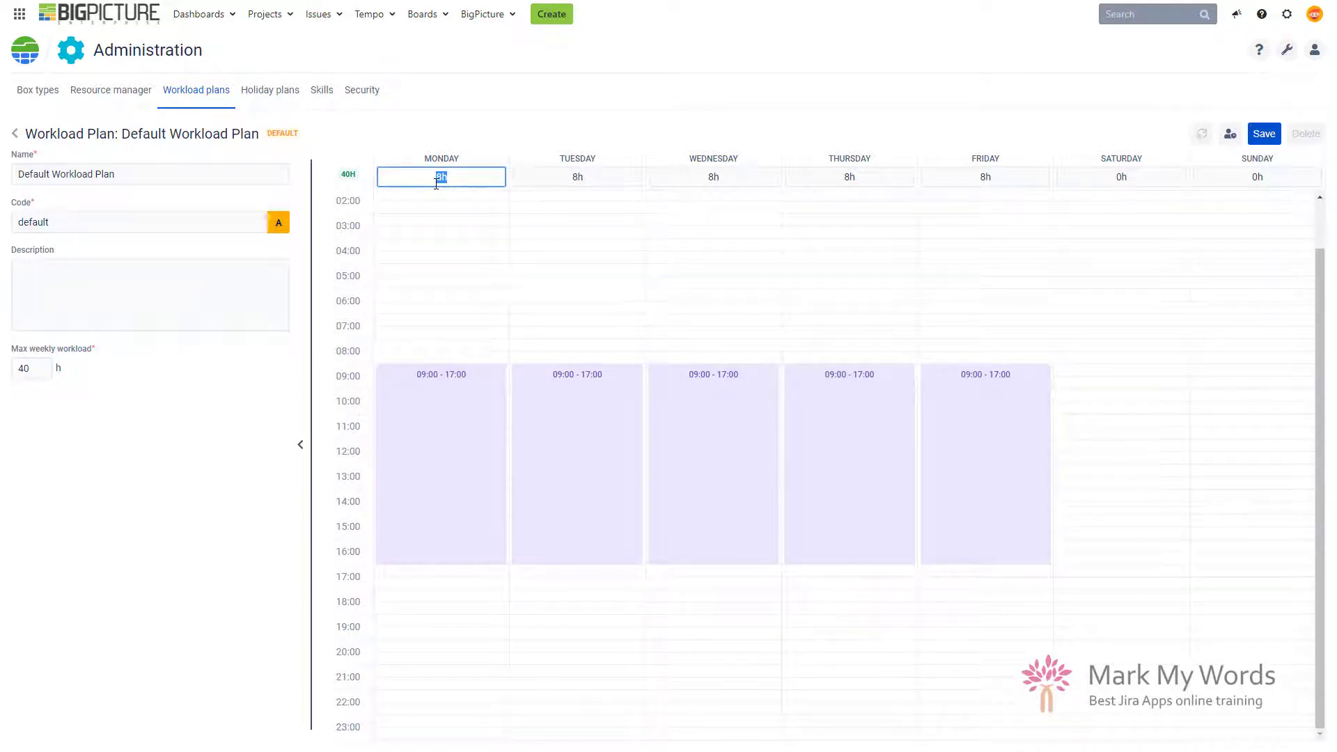
type("5h")
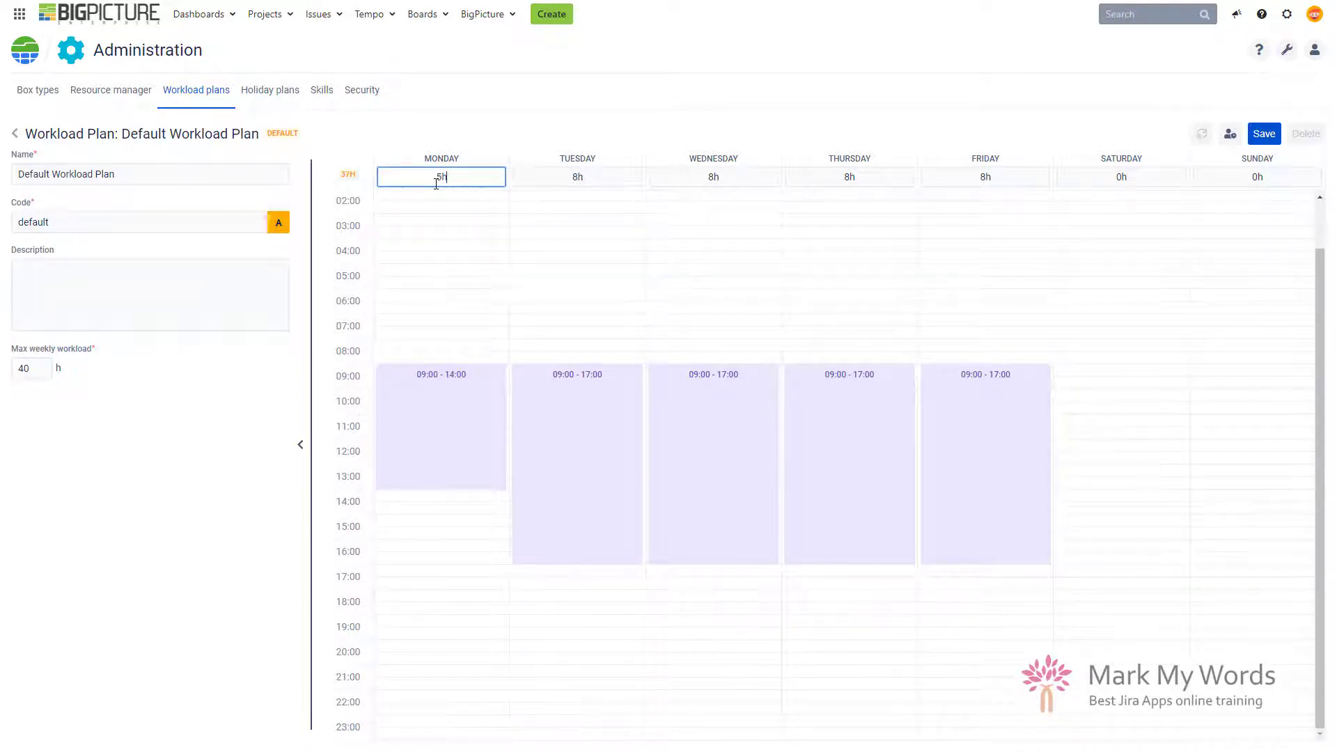
mouse_move(351, 180)
left_click_drag(454, 179, 399, 193)
type("12h")
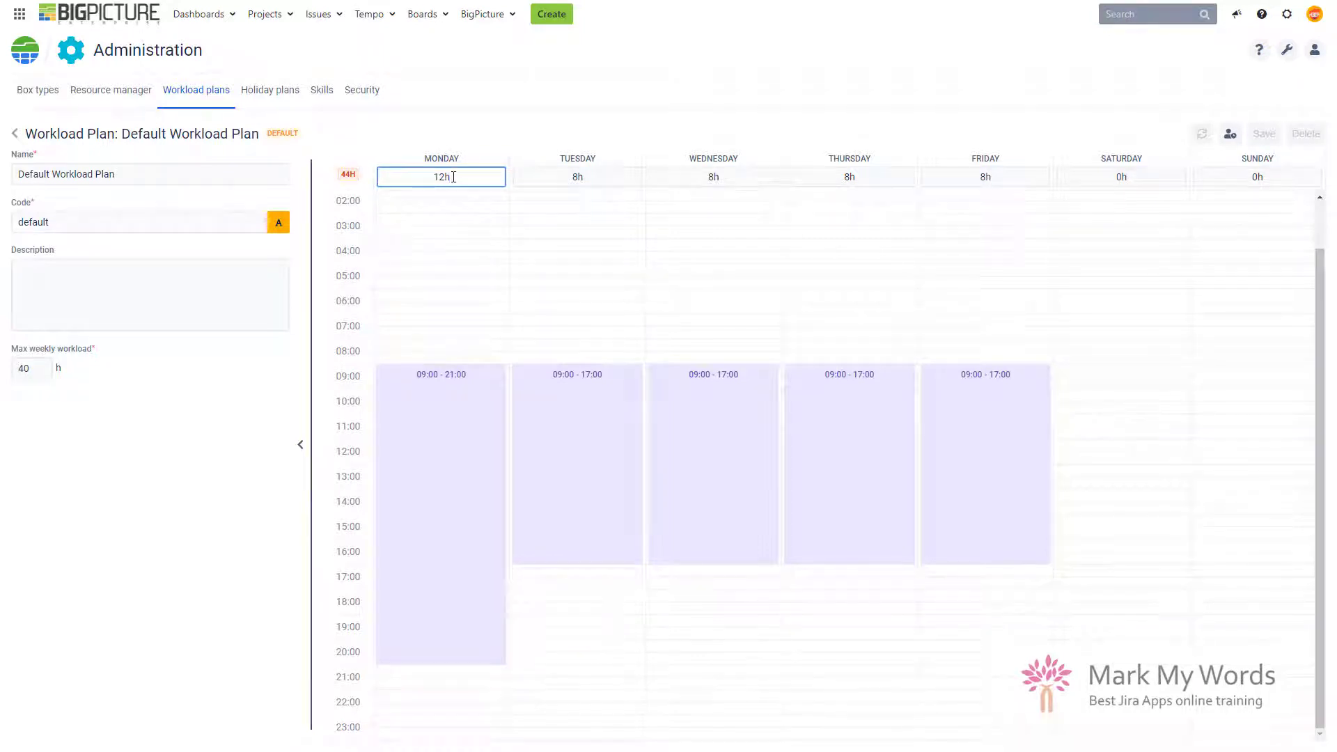
left_click_drag(454, 177, 430, 178)
type("8h")
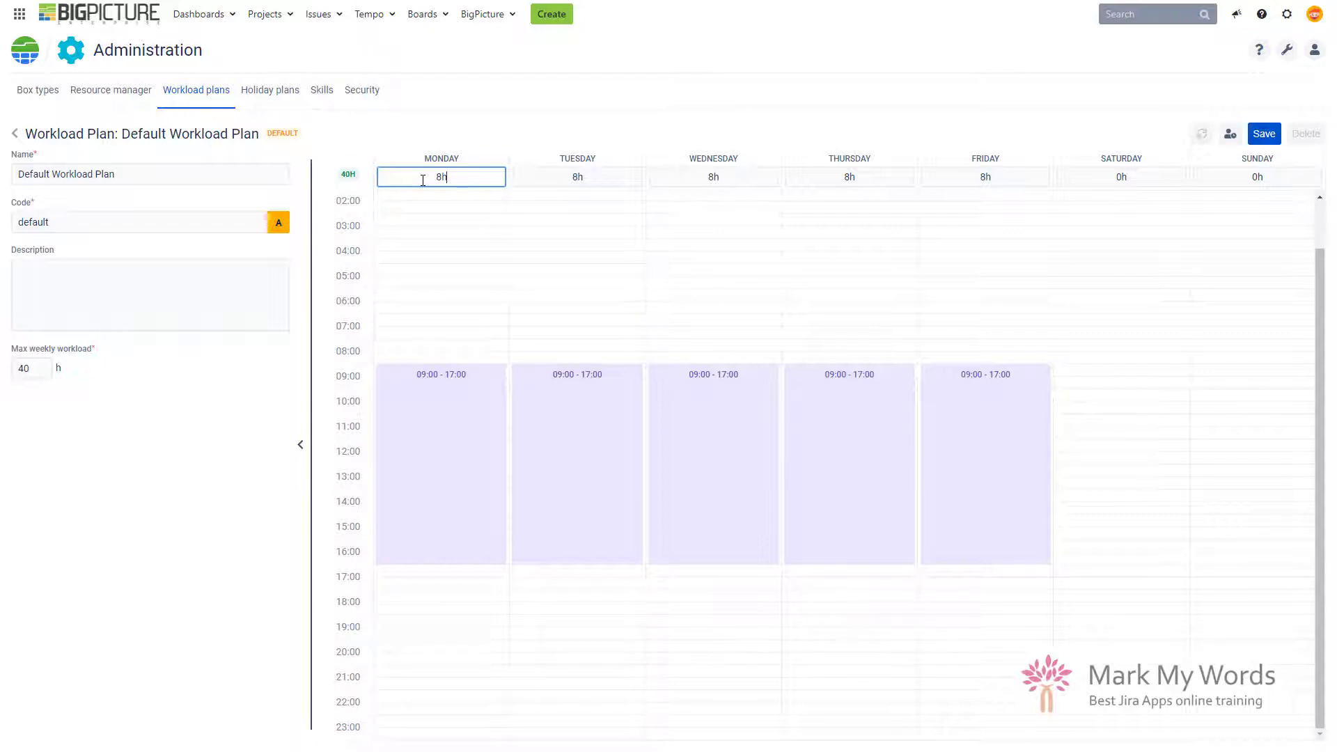
left_click(635, 119)
mouse_move(464, 444)
left_mouse_down()
mouse_move(453, 453)
mouse_move(453, 397)
mouse_move(463, 454)
left_mouse_up()
left_click(446, 177)
left_click(513, 137)
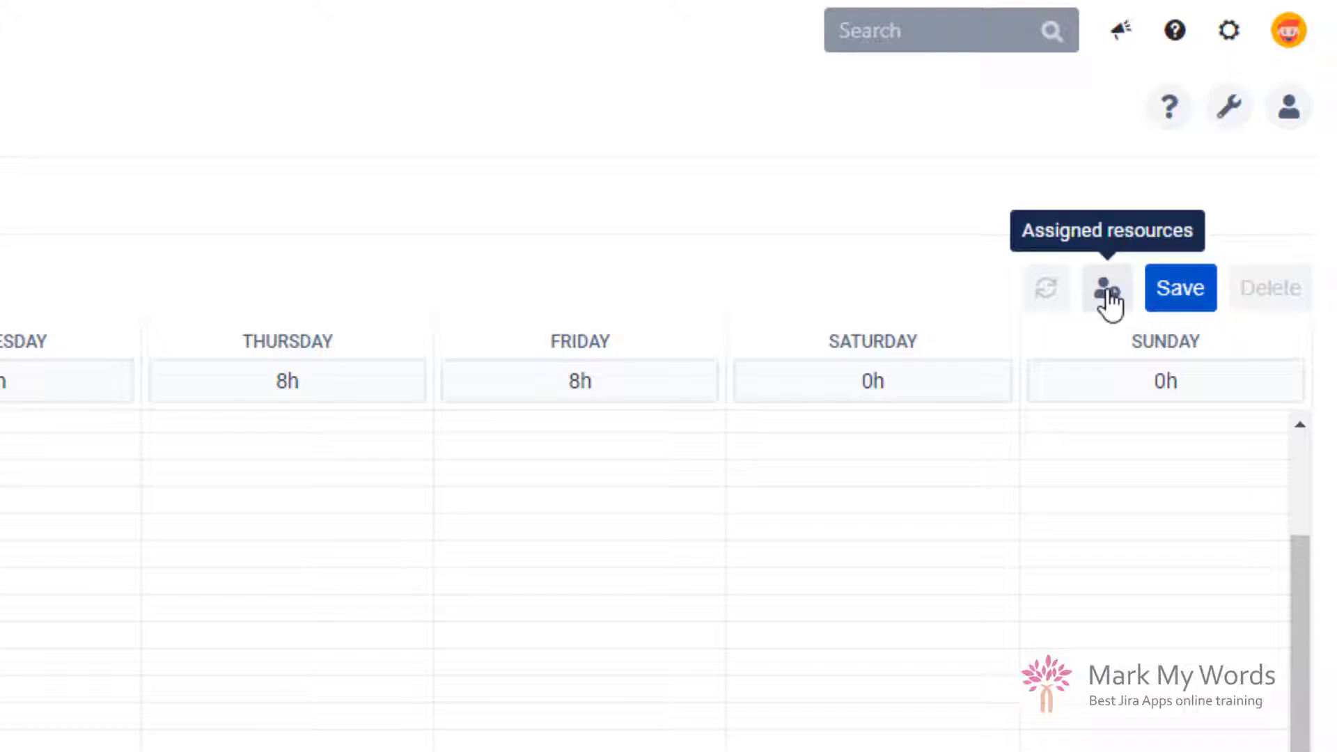
View the Default Workload Plan's assigned resources and the users available for assignment, and close the overview.
left_click(1106, 287)
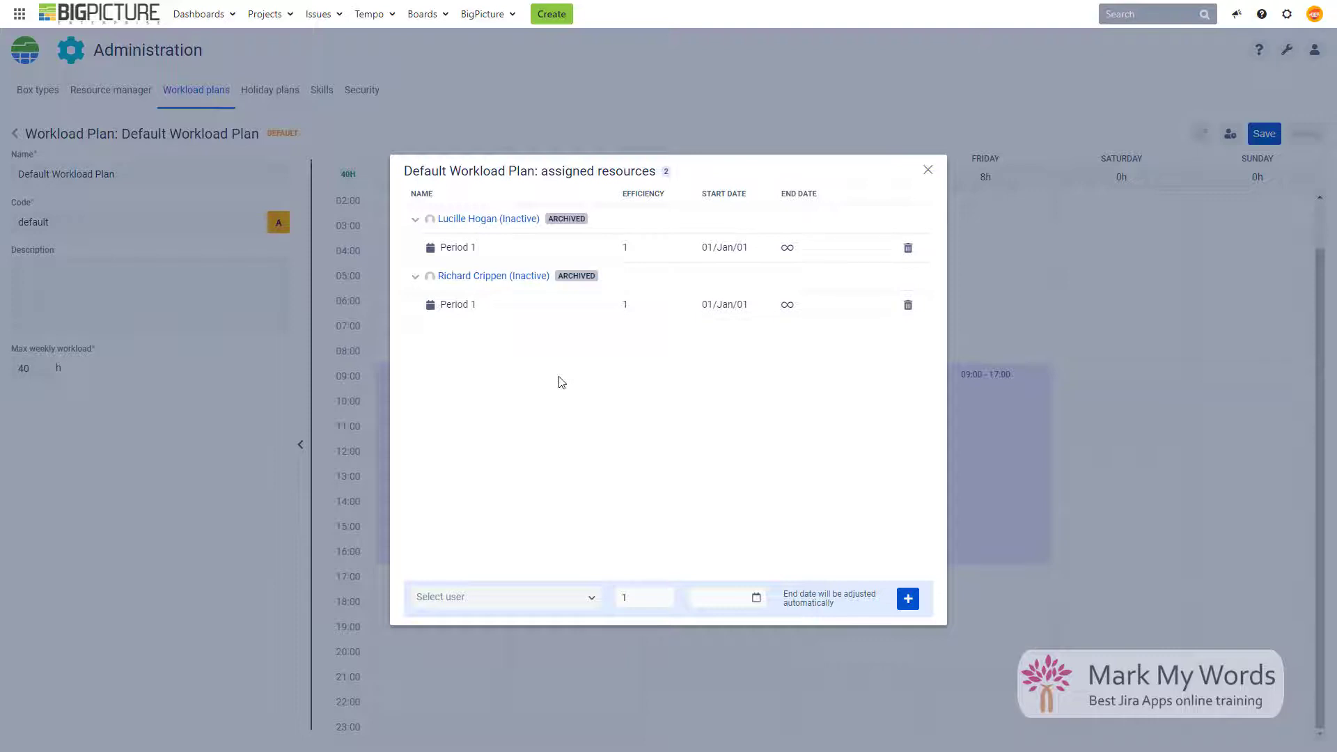
left_click(592, 598)
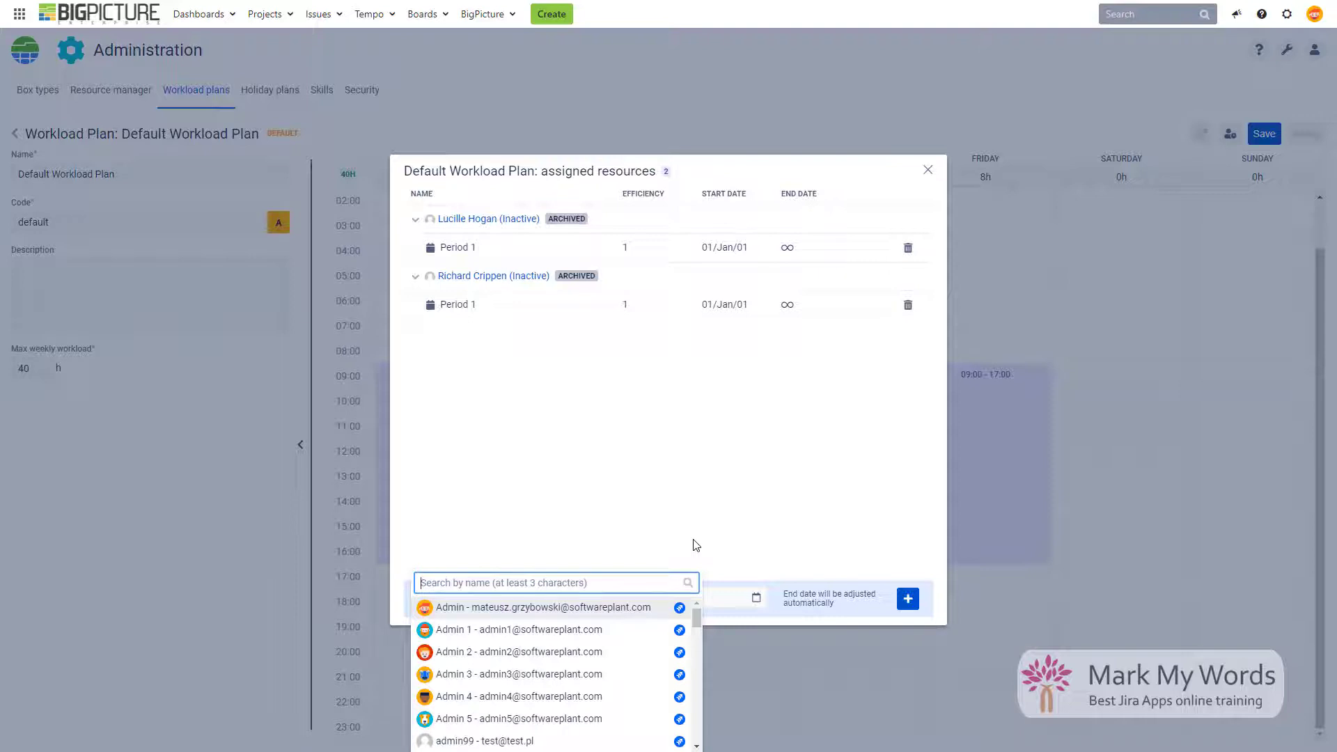
left_click(658, 551)
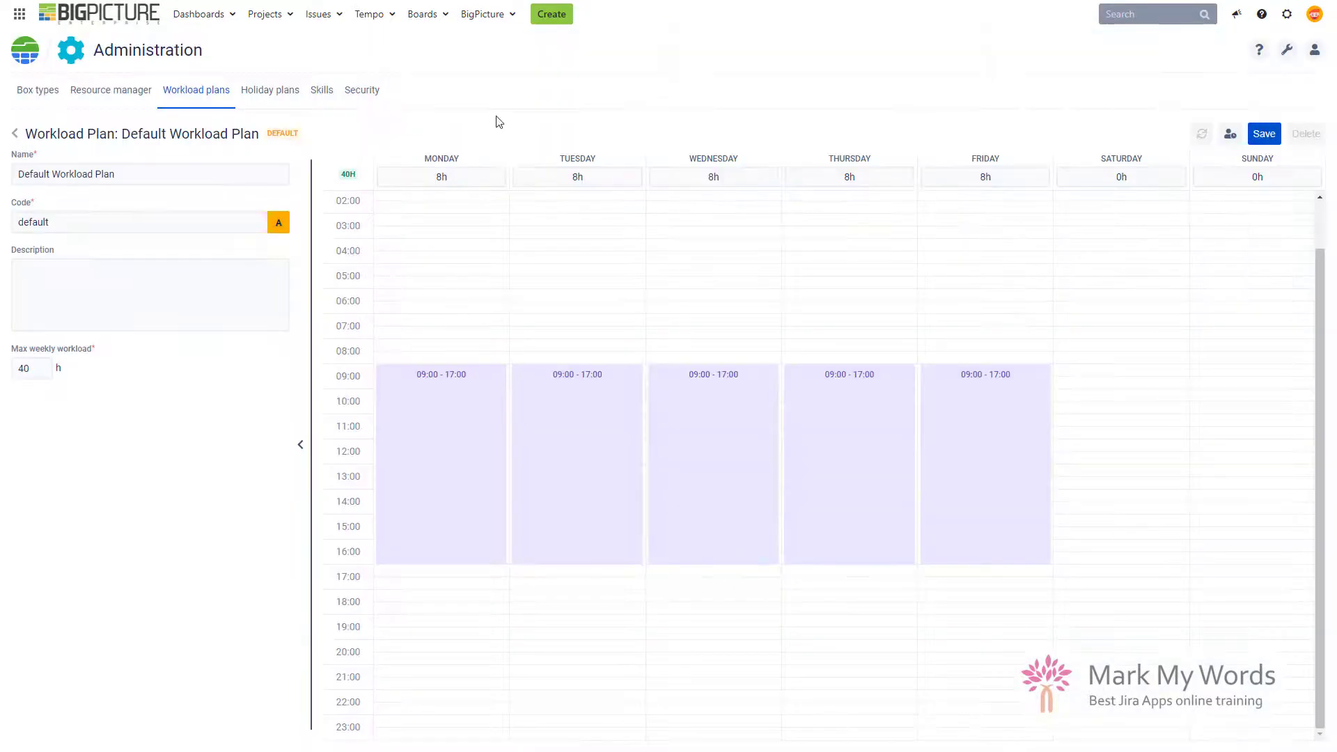
Leave the workload plan without saving, return to the DEMO project and switch it to the Overview module.
left_click(487, 16)
left_click(504, 95)
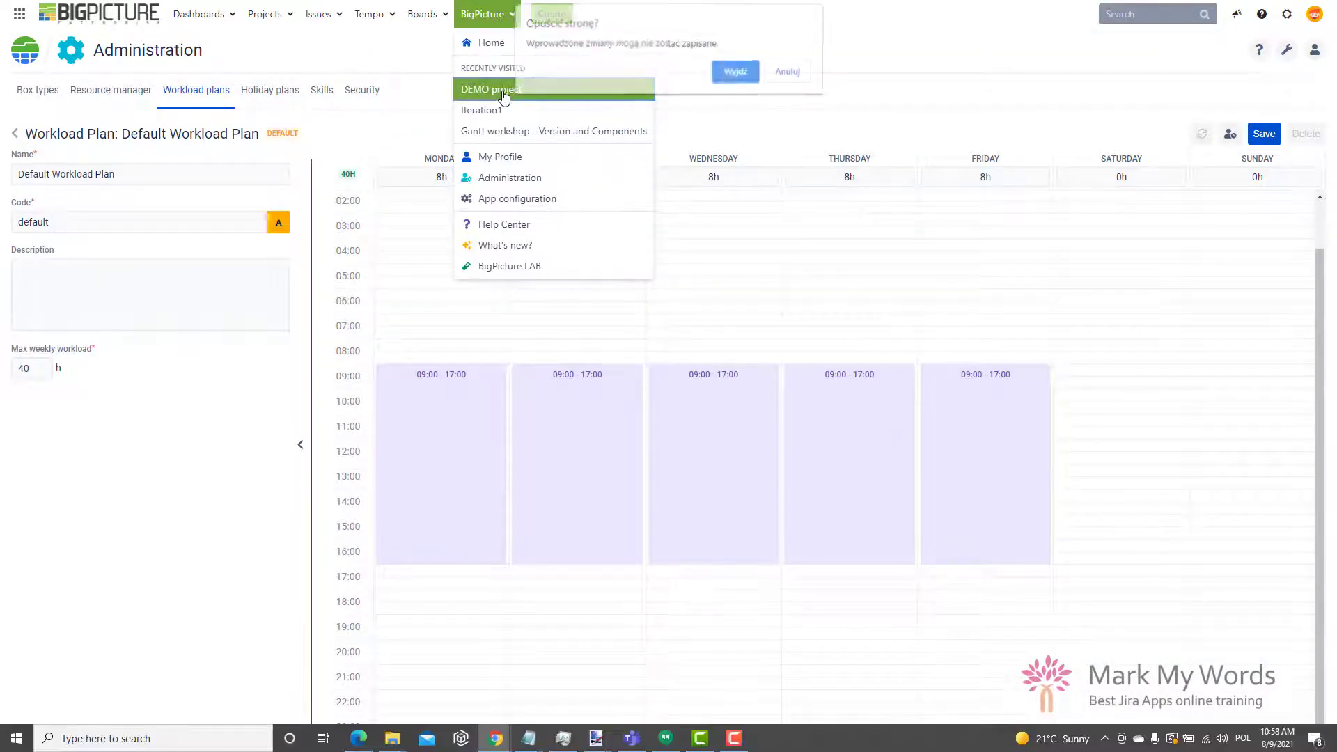
left_click(736, 74)
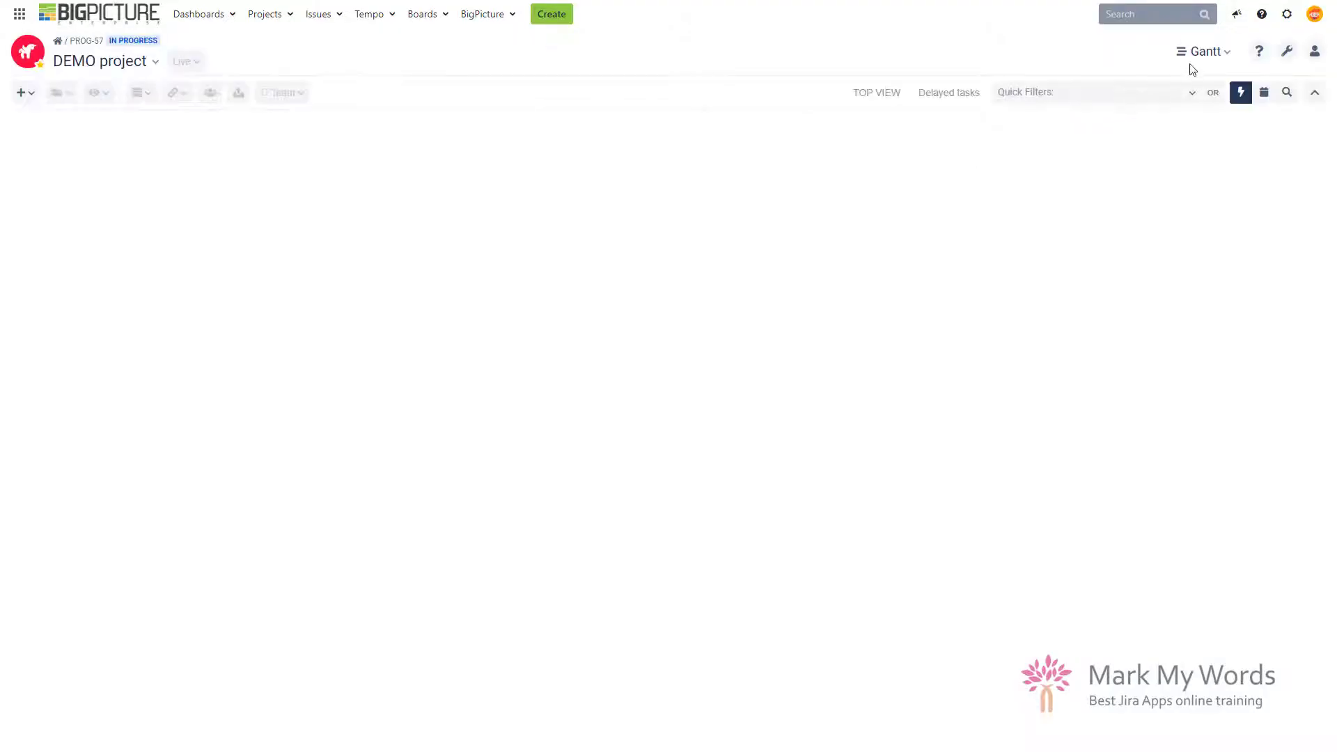
left_click(1203, 55)
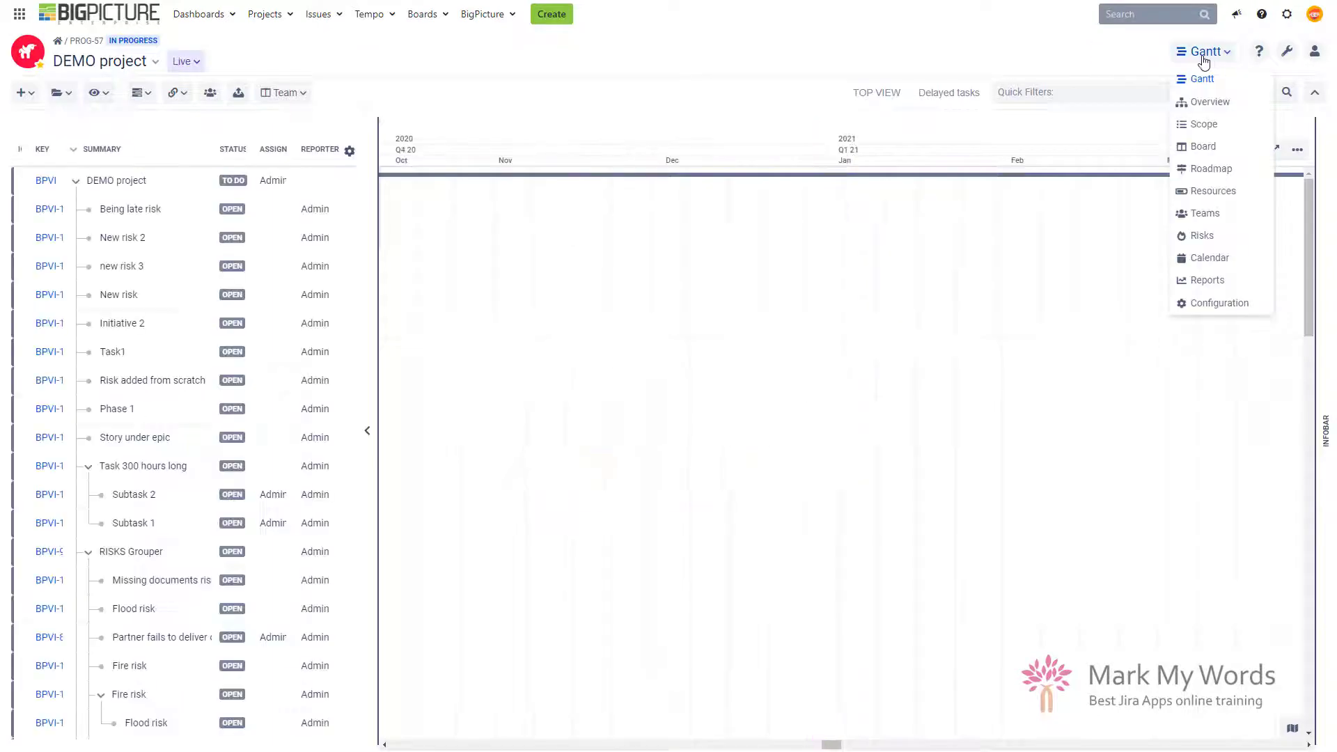
left_click(1211, 103)
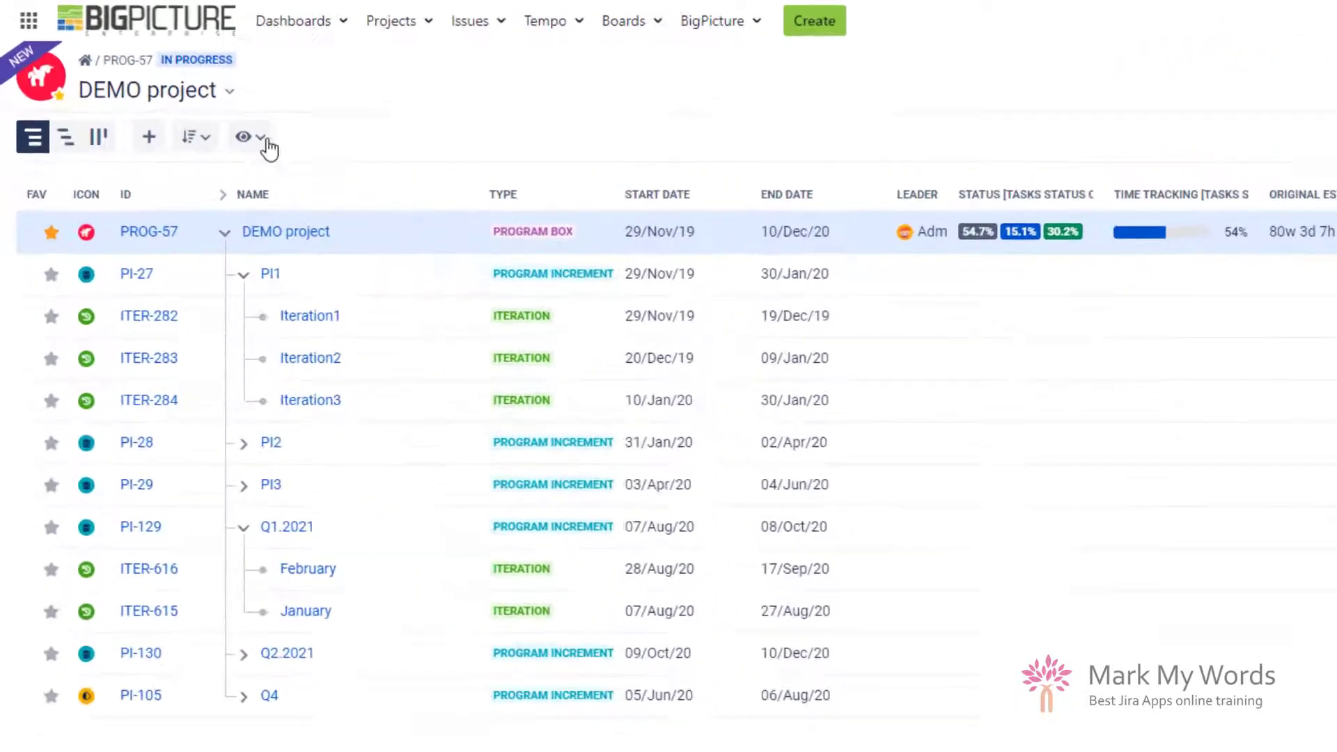
Try the Compact and Wide row heights in the Overview, and set the row height back to Regular.
left_click(266, 139)
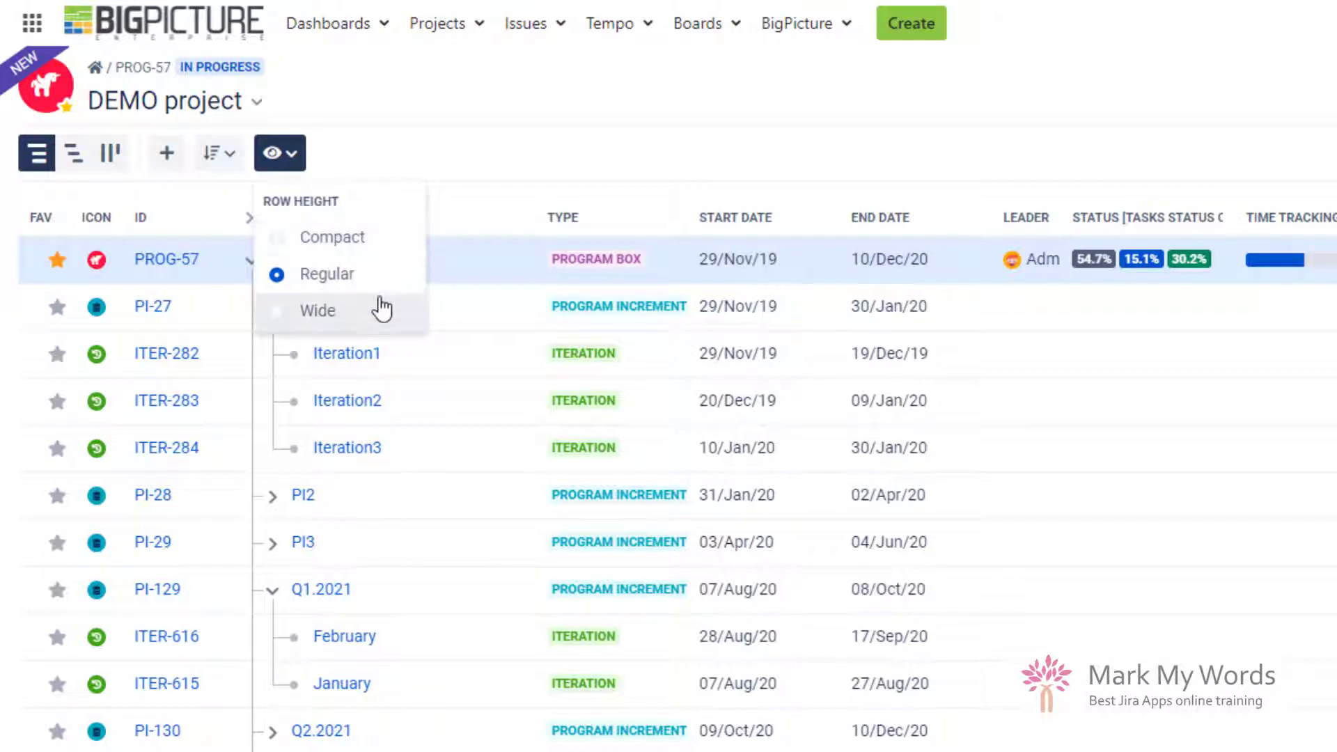
left_click(352, 245)
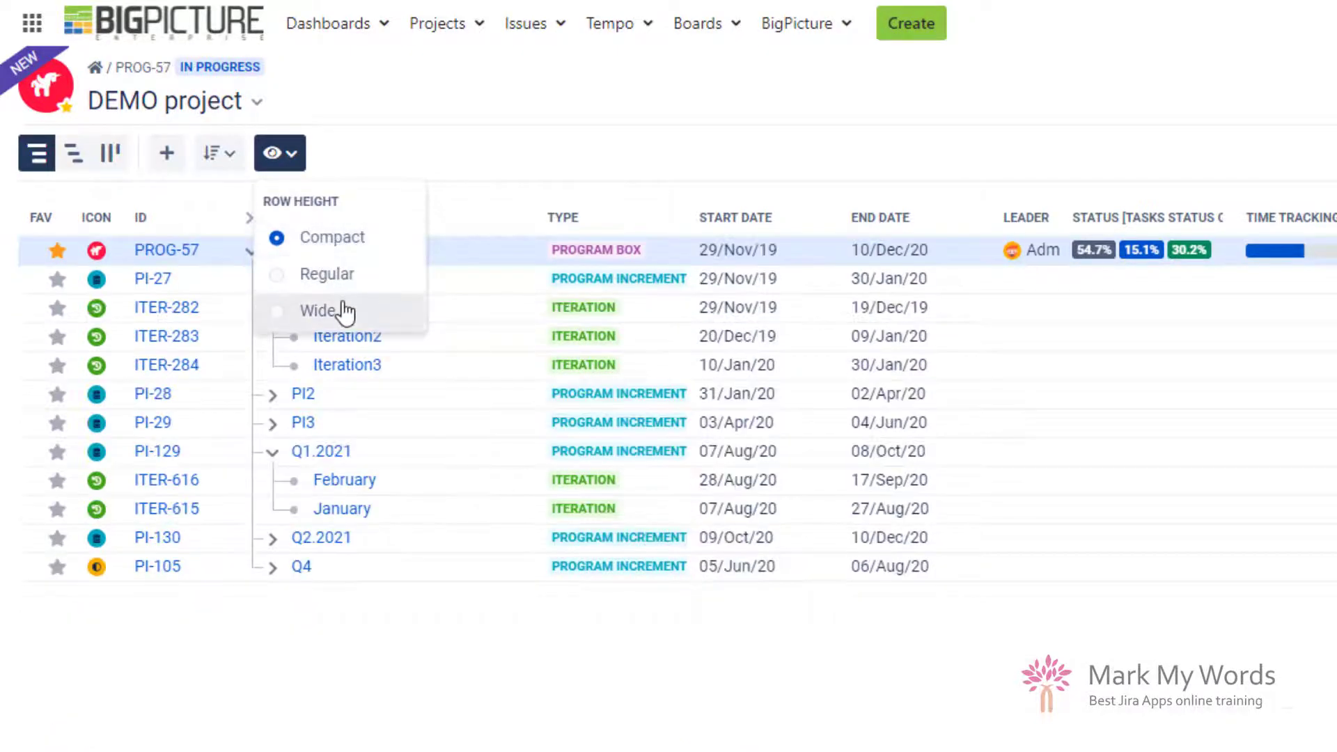
left_click(341, 306)
left_click(336, 279)
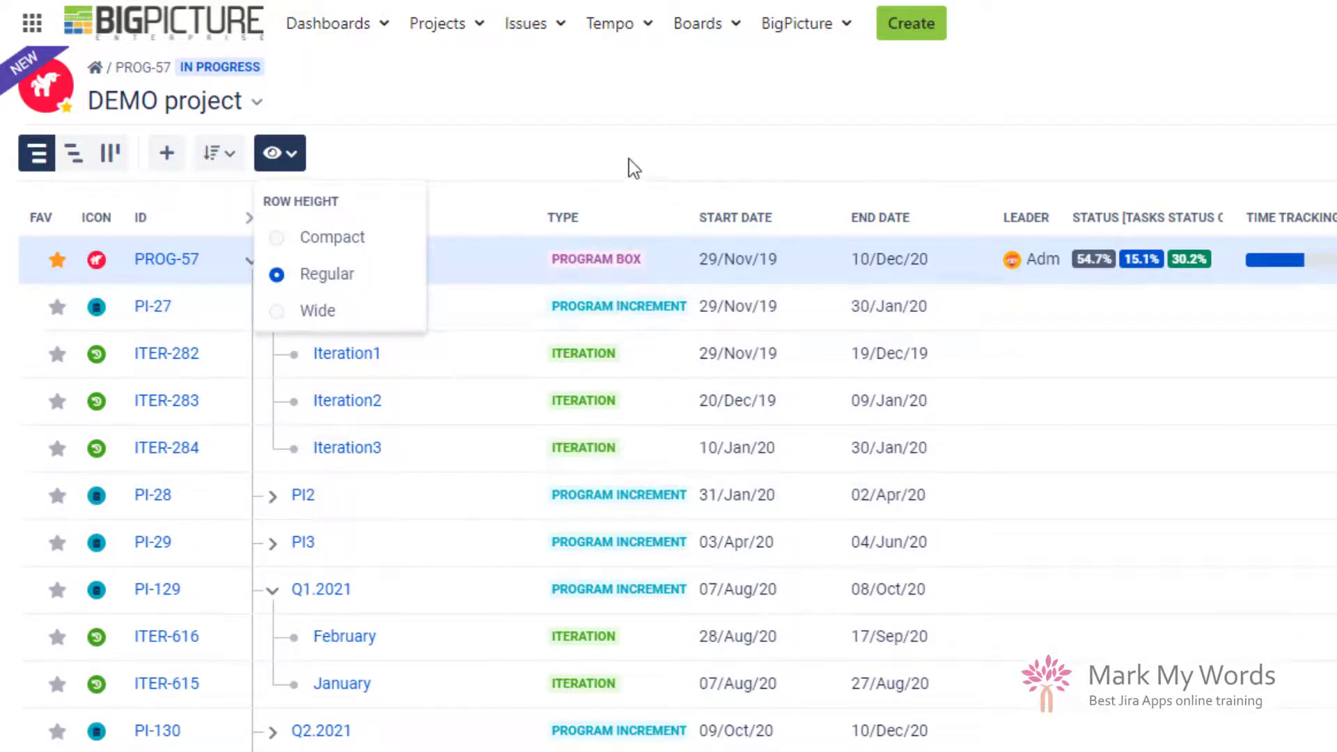
left_click(628, 160)
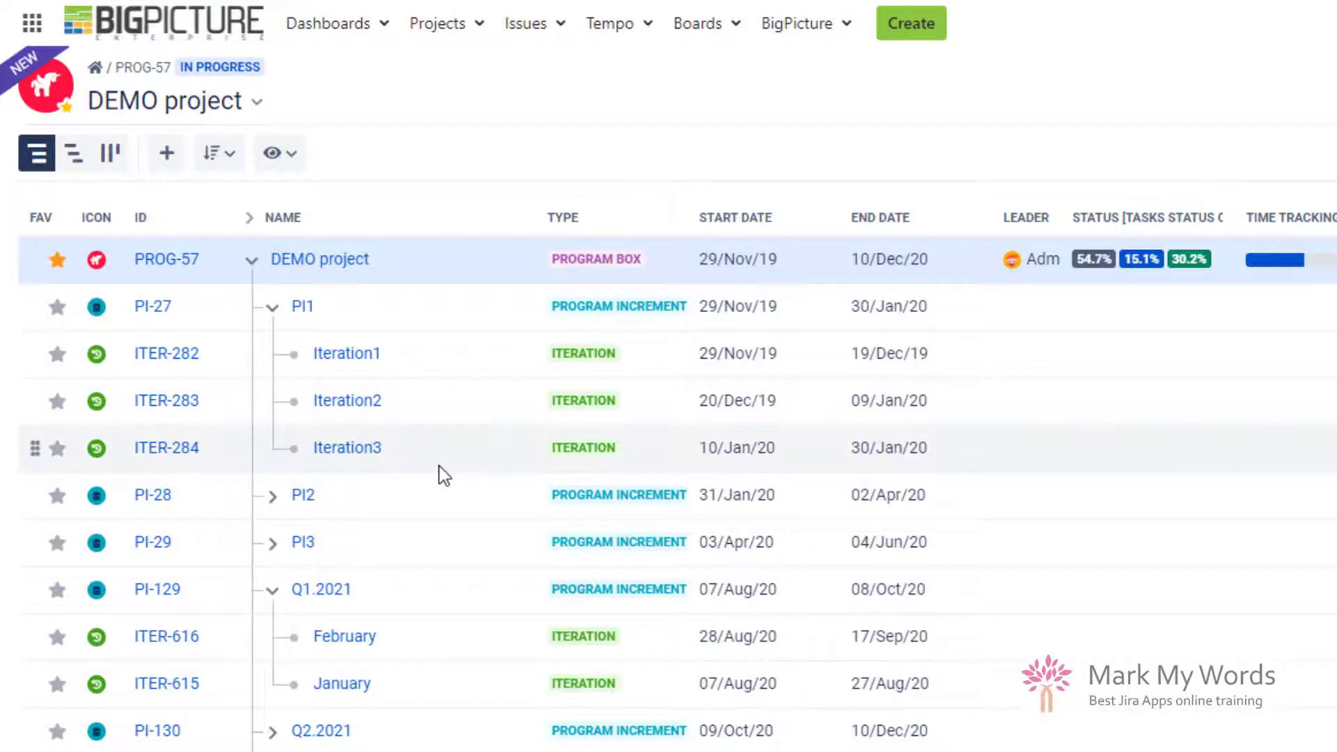
Start a new iteration below Iteration3 in PI1 and cancel its creation.
mouse_move(294, 472)
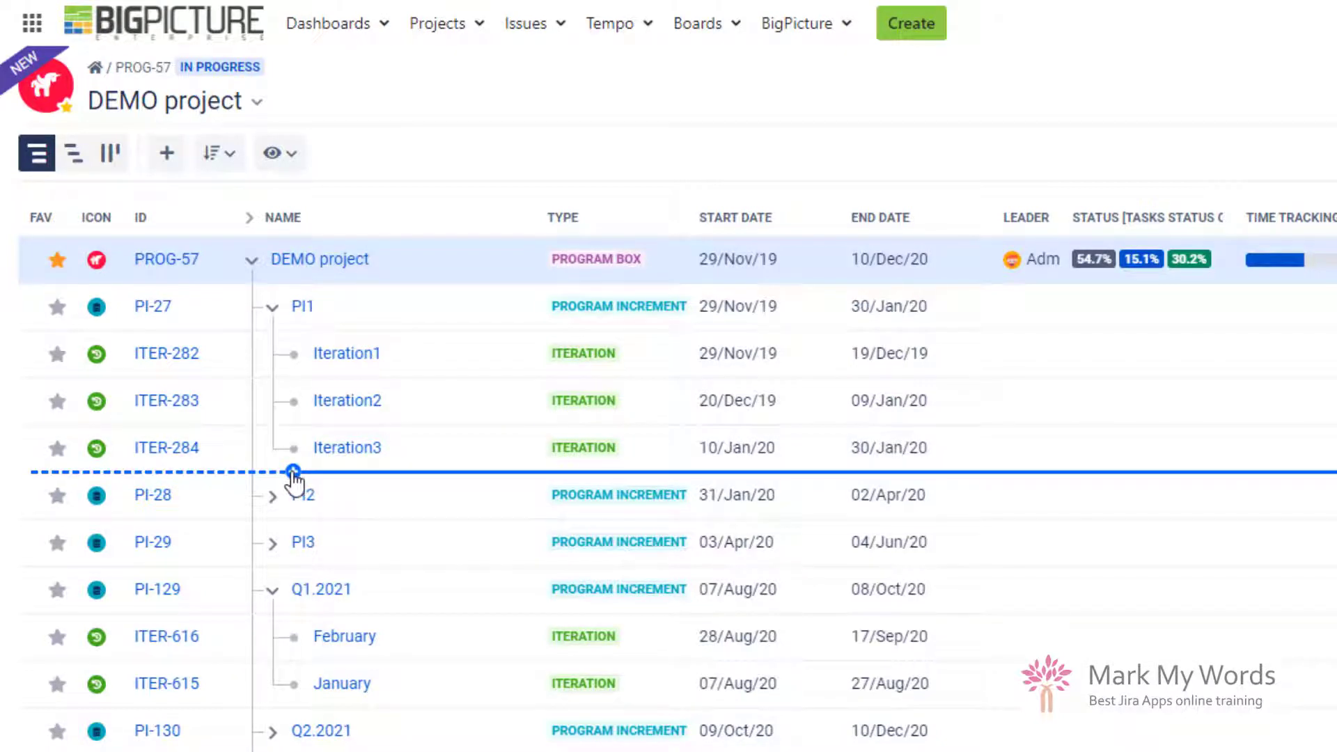
left_click(294, 472)
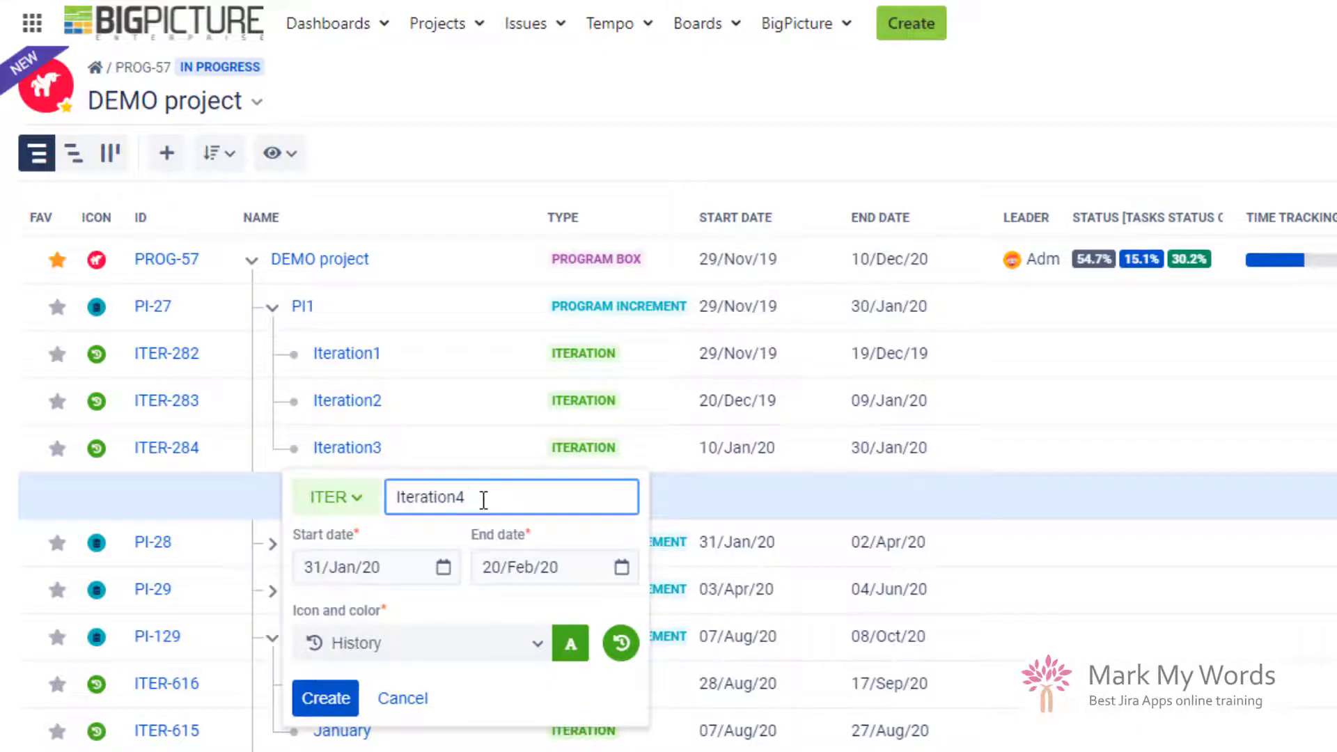
left_click(400, 698)
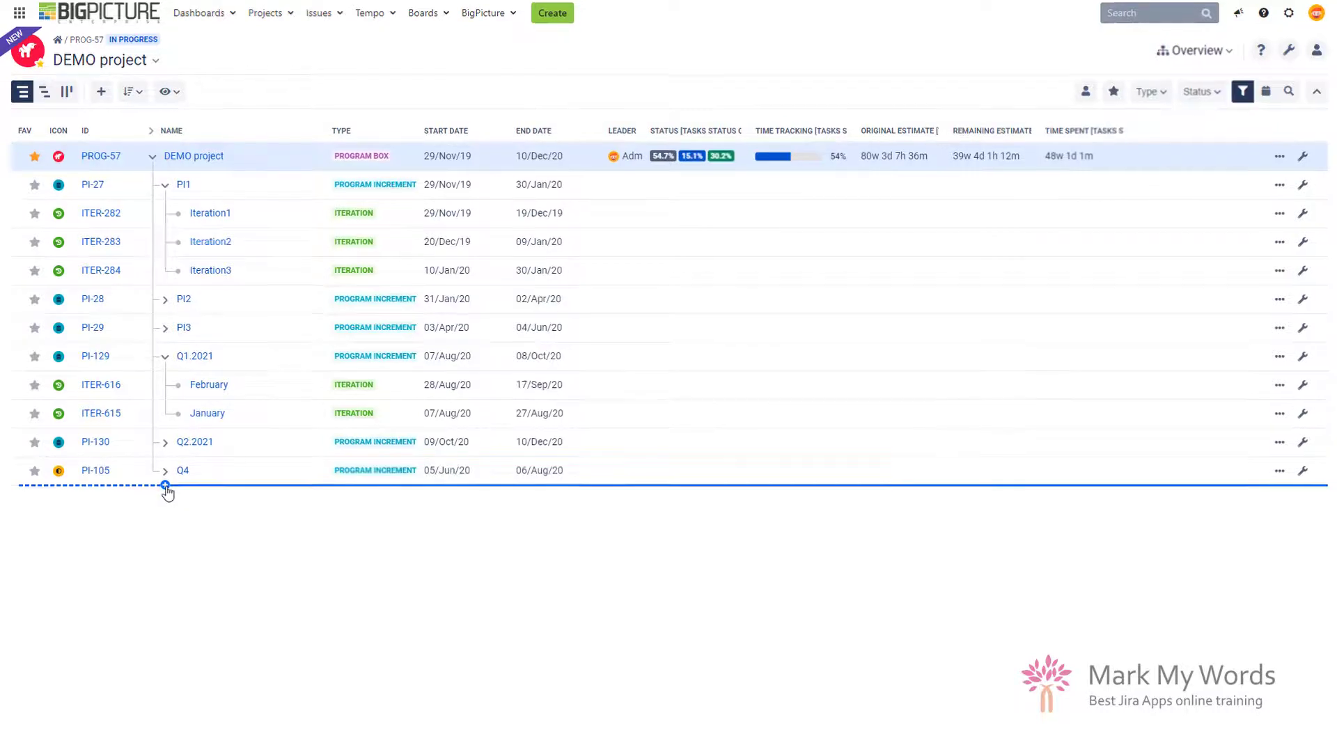
Create a program increment named Q1.2022 below Q4 in the DEMO project, from 11/Dec/20 to 11/Feb/21.
left_click(165, 486)
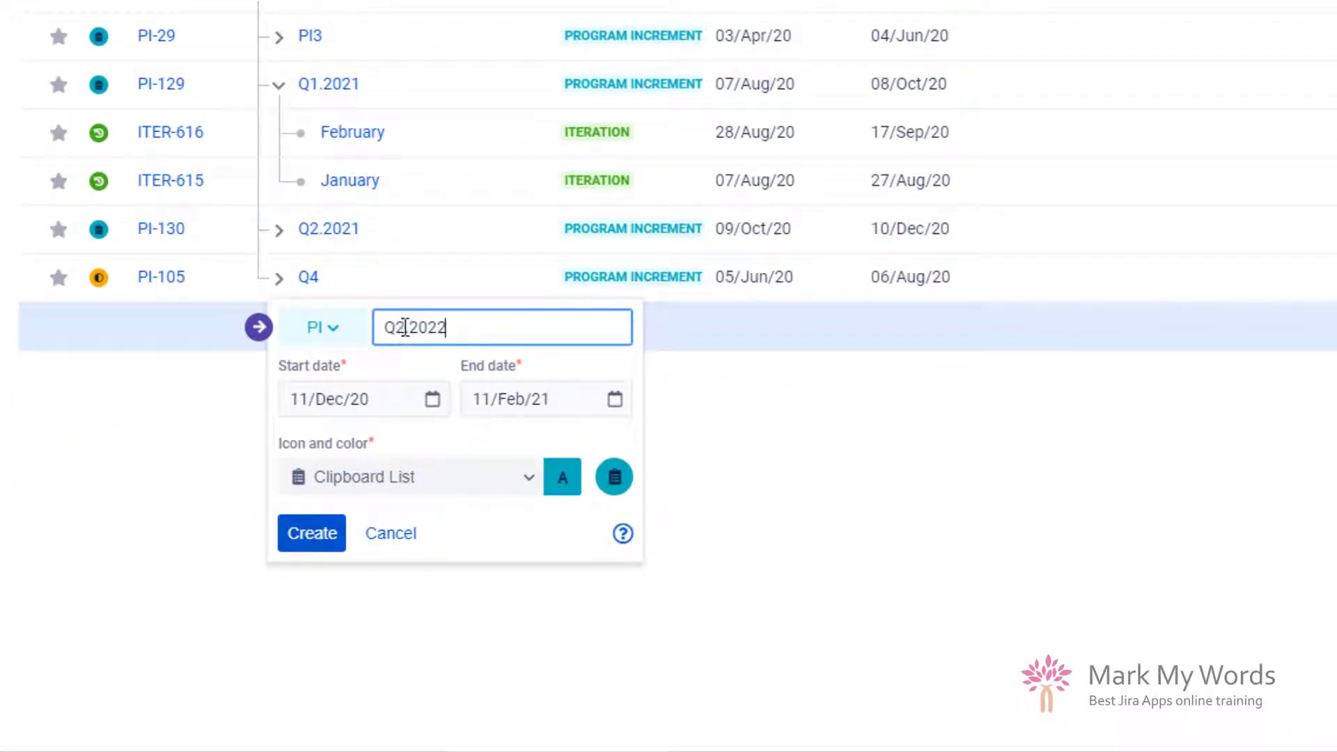
left_click(399, 326)
key("shift+Right")
type("1")
left_click(321, 542)
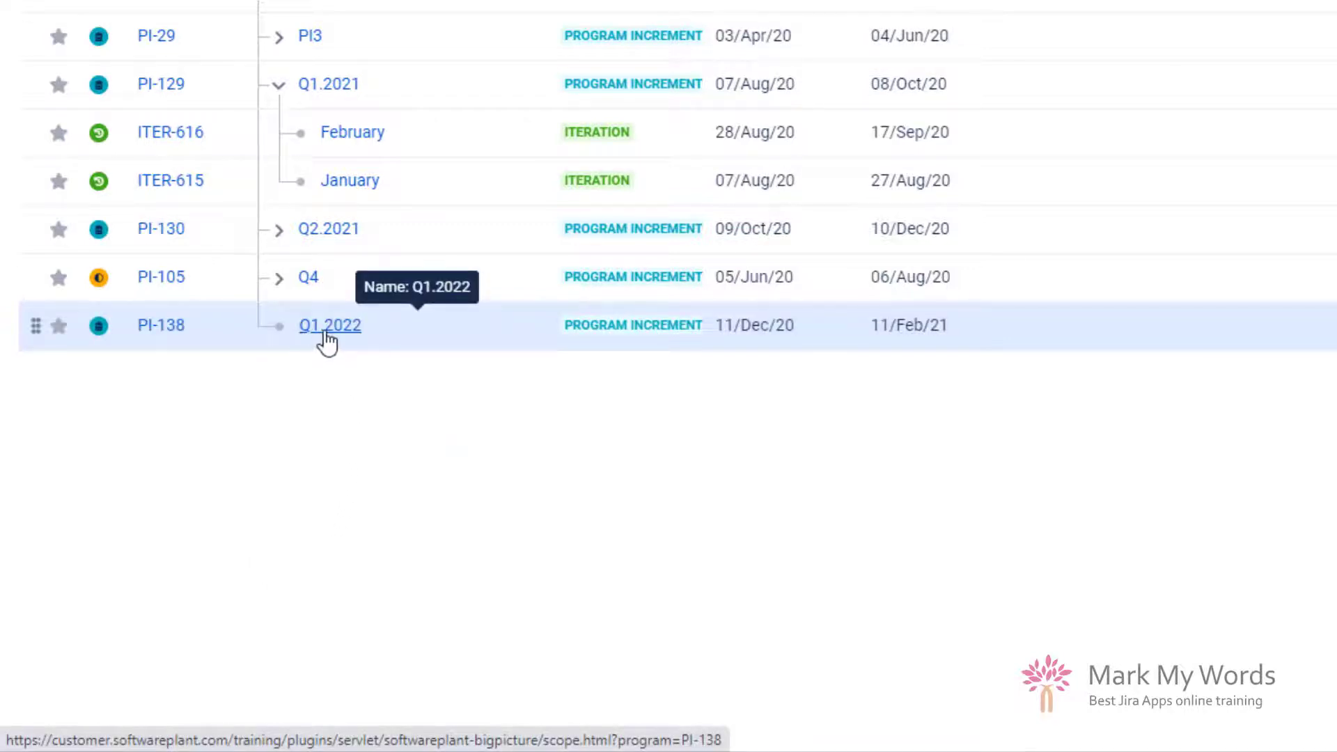
Create an iteration named Iteration 1 Test inside Q1.2022, running from 30/Oct/20 to 19/Nov/20.
left_click(276, 359)
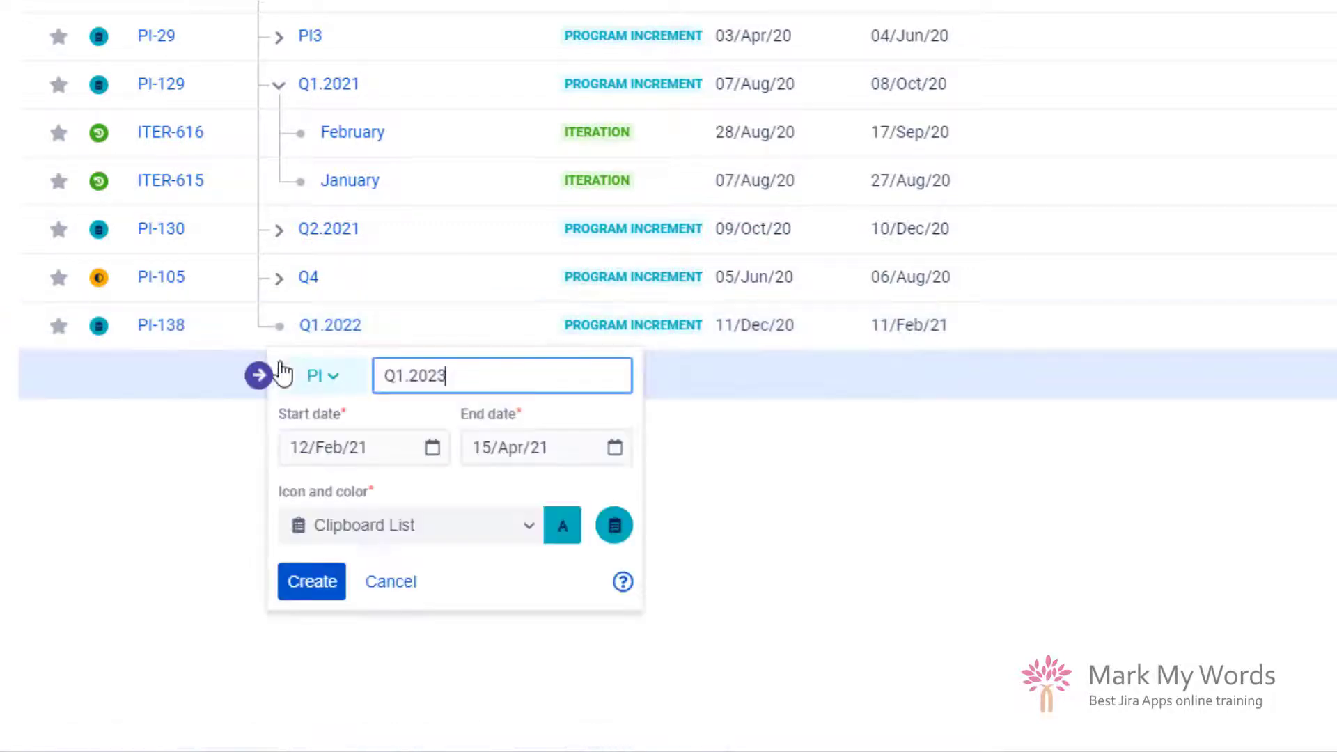
left_click(259, 376)
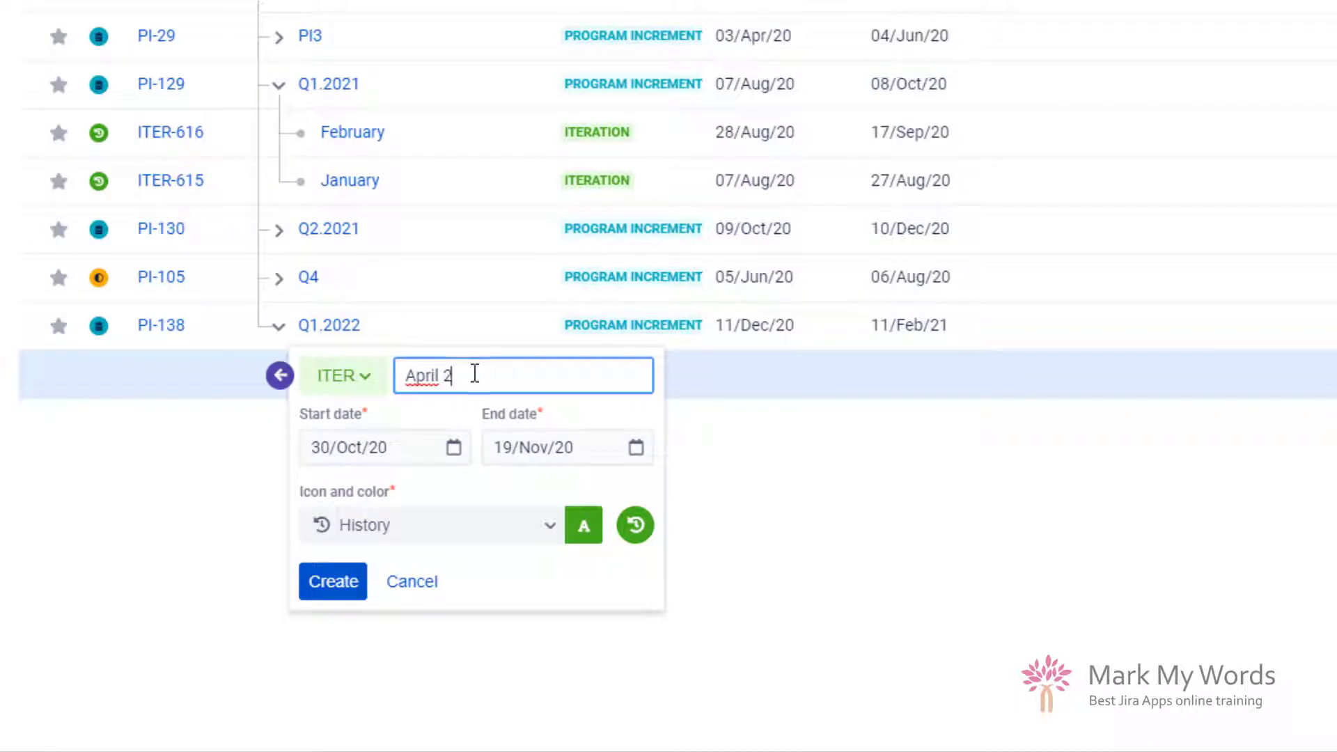
left_click_drag(462, 375, 406, 377)
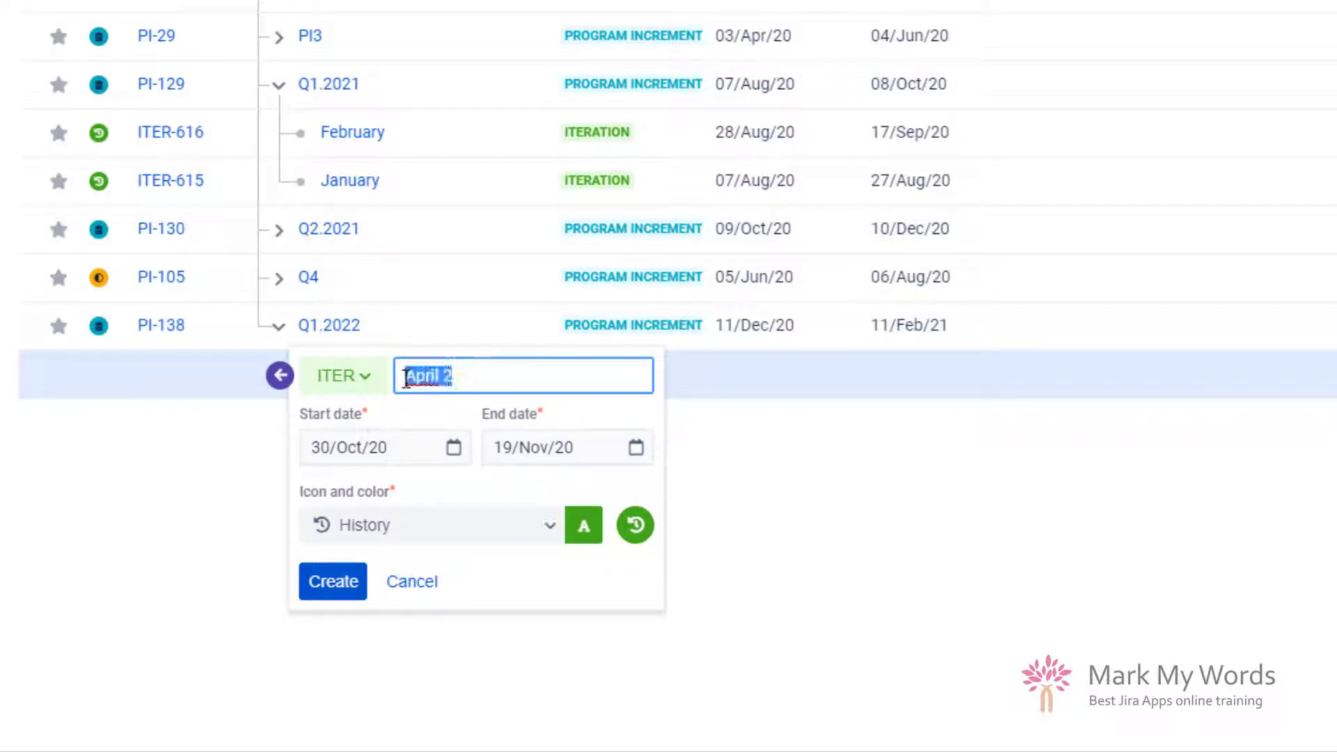
type("Iteration 1 ")
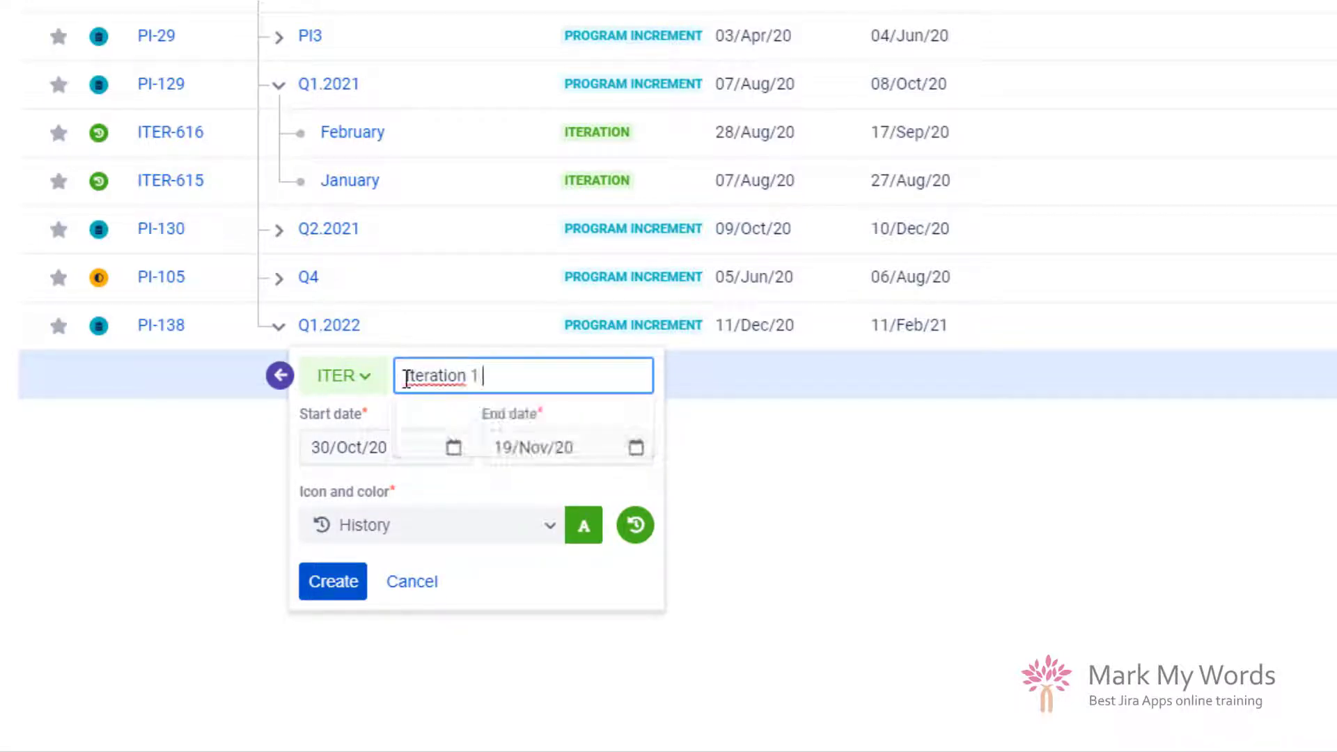
type("Test")
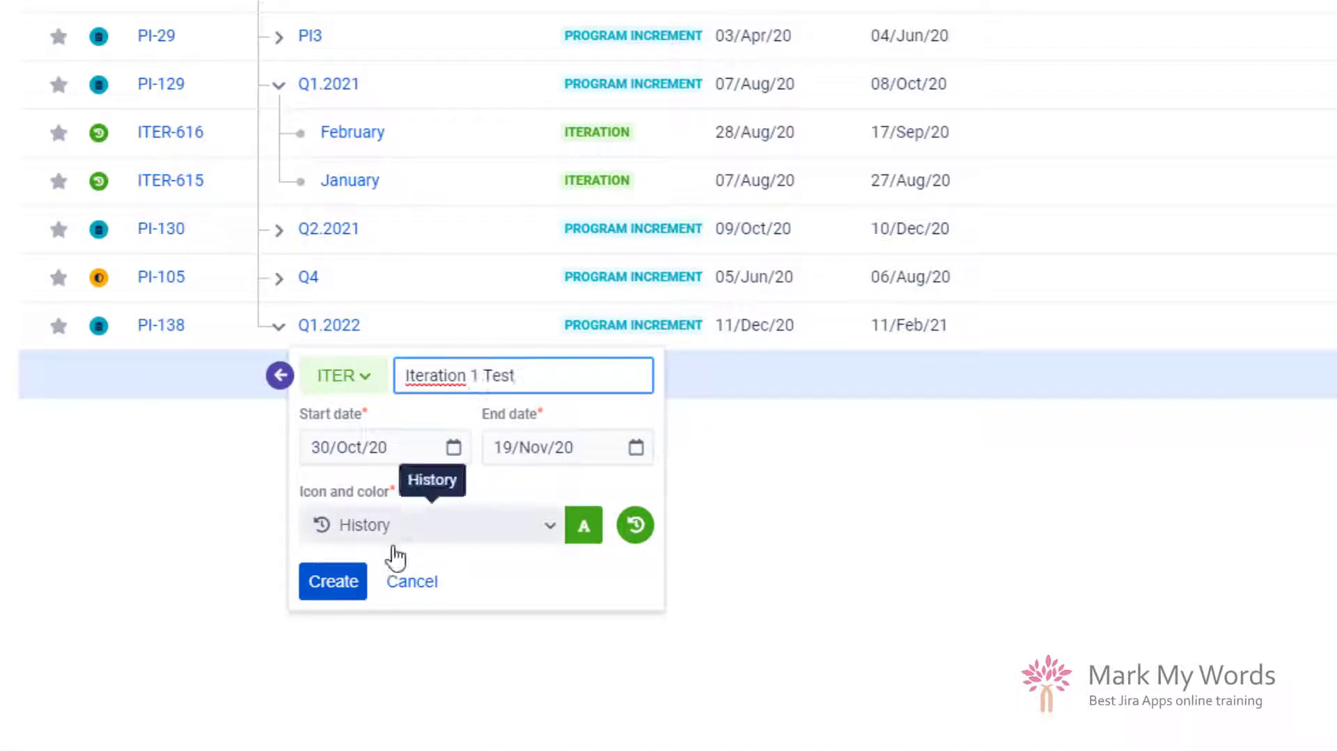
left_click(334, 583)
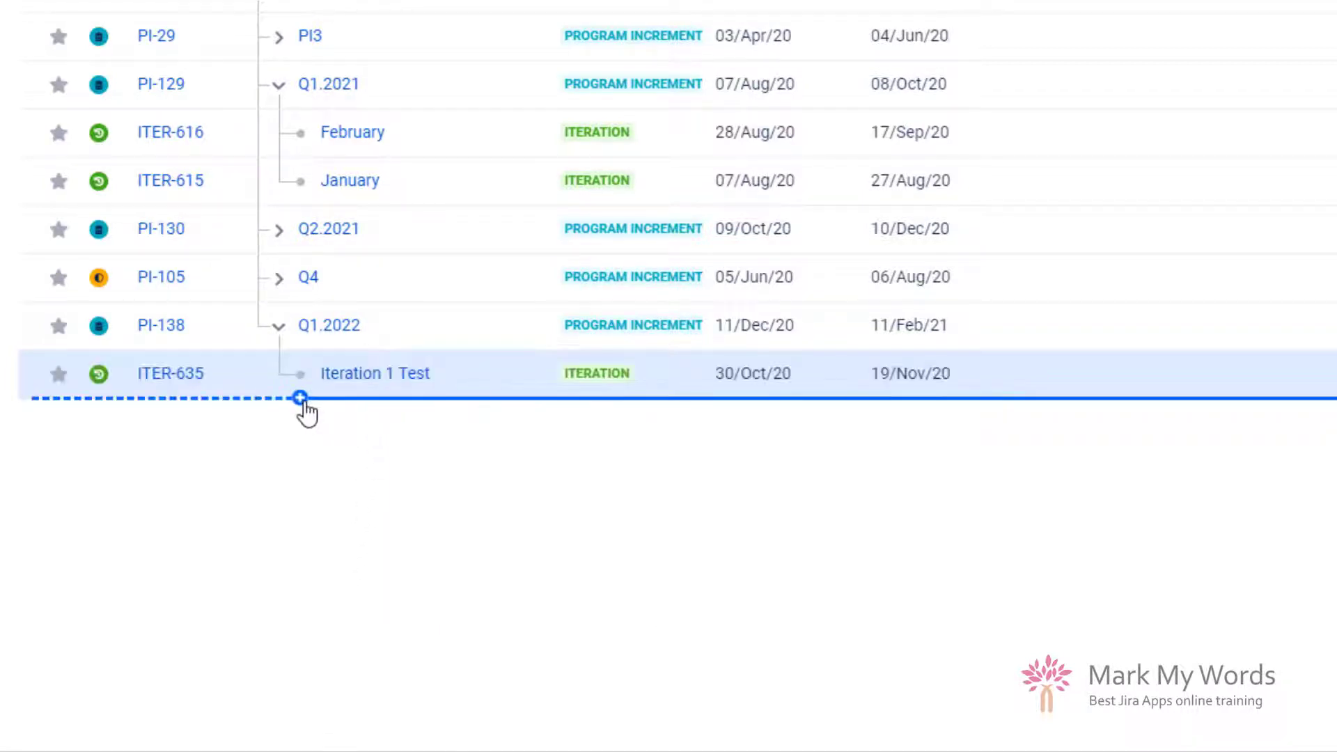
left_click(299, 398)
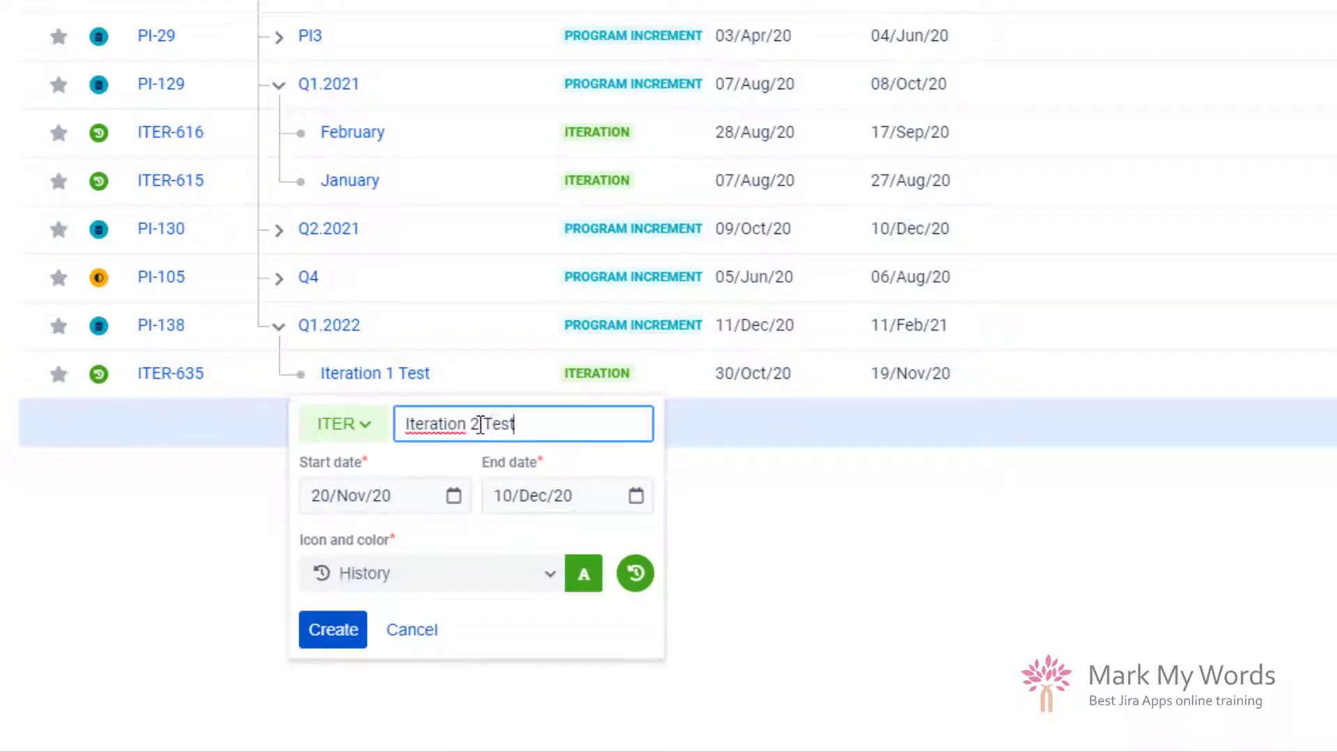
left_click_drag(479, 423, 402, 424)
left_click(482, 423)
left_click_drag(467, 423, 533, 423)
left_click(533, 423)
type("2")
left_click_drag(465, 423, 487, 426)
left_click(422, 632)
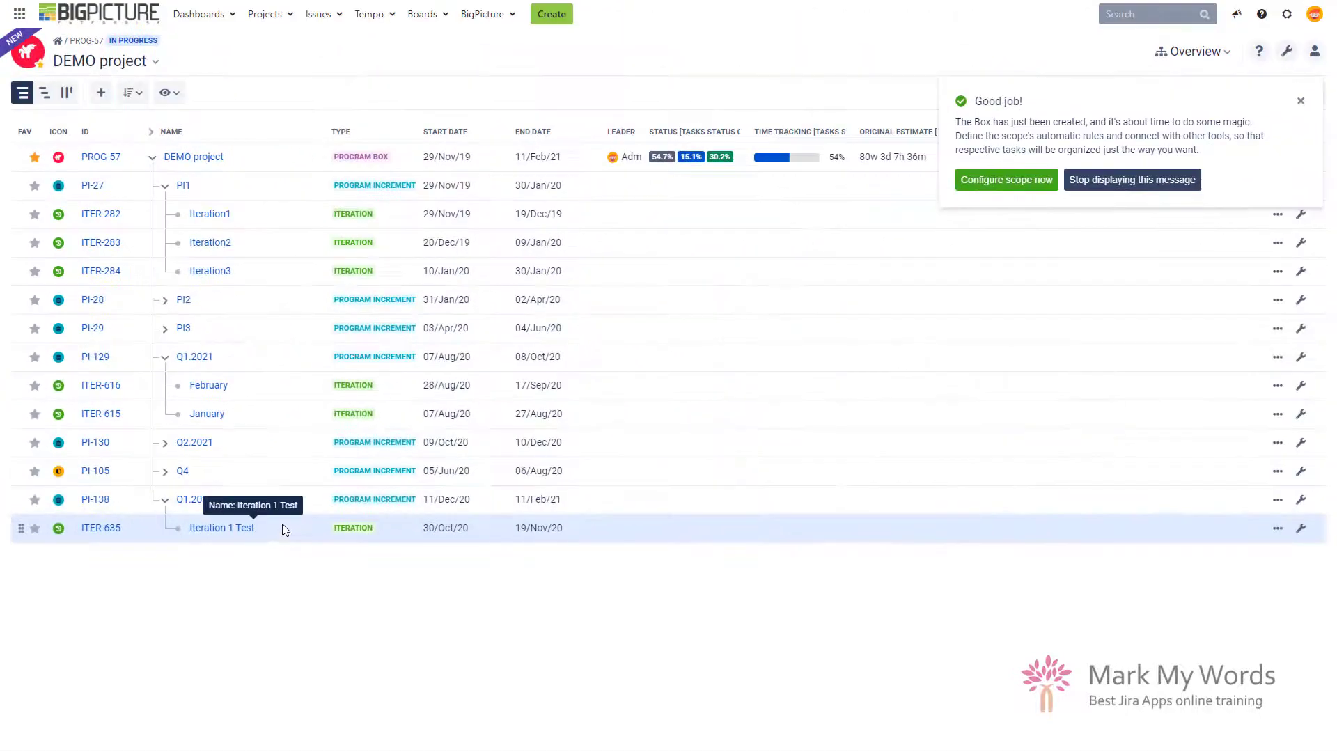
Delete the Q1.2022 program increment together with its iteration, and stop the box-created message from being displayed.
right_click(278, 503)
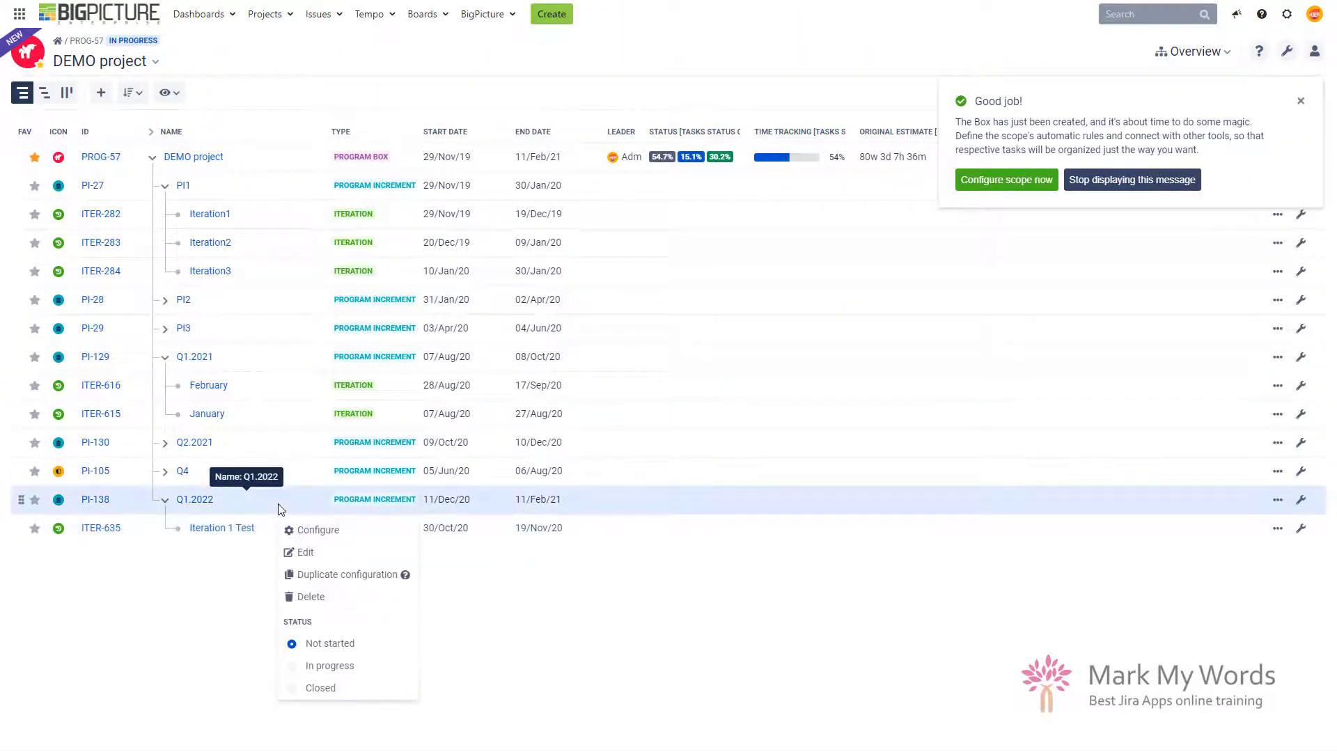
left_click(348, 601)
left_click(756, 428)
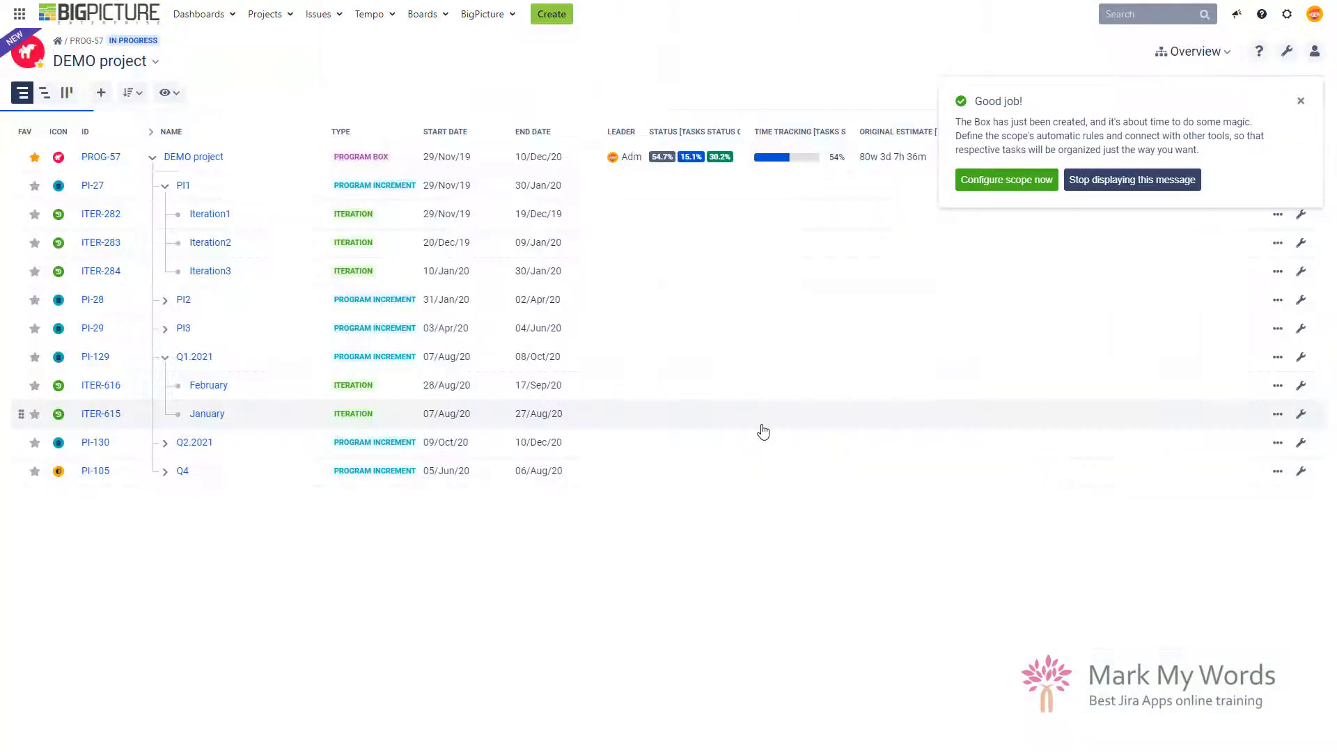
left_click(1127, 181)
Switch the DEMO project to the Gantt module and show the options for adding tasks and sub-tasks.
left_click(1195, 51)
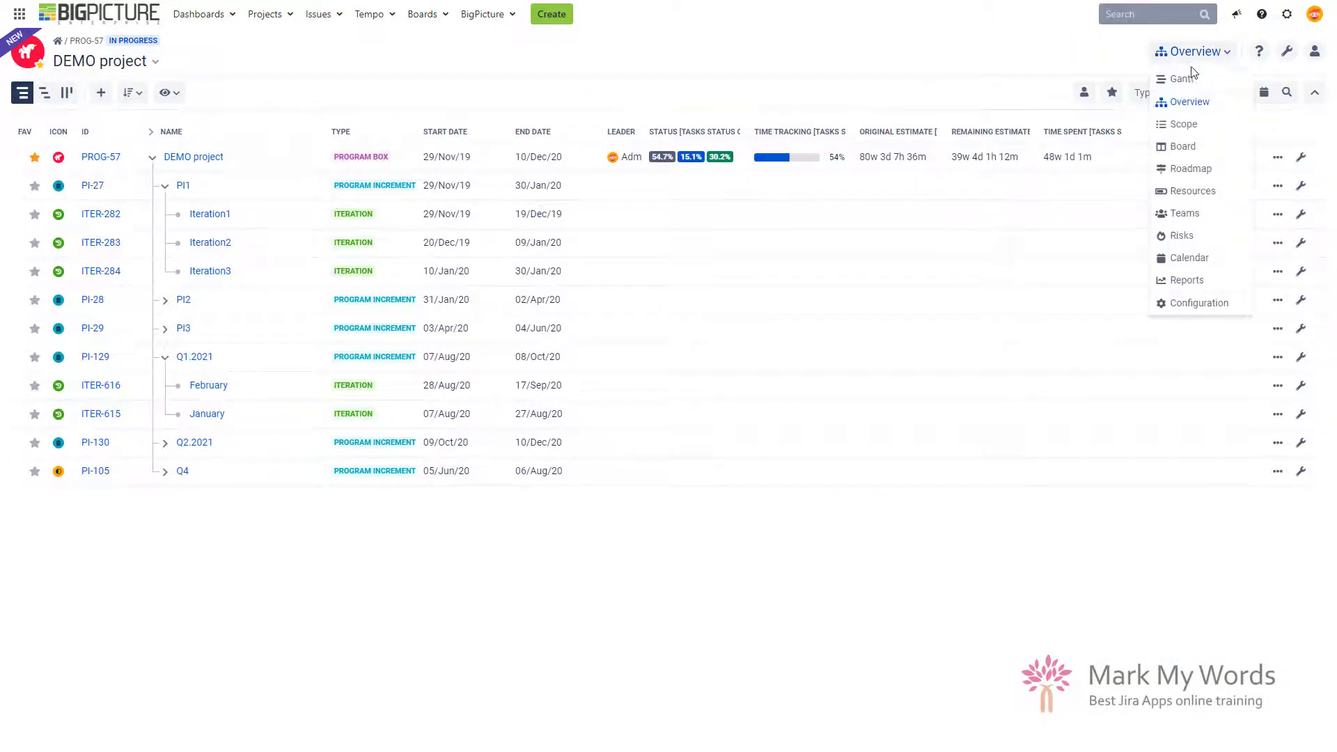
left_click(1182, 79)
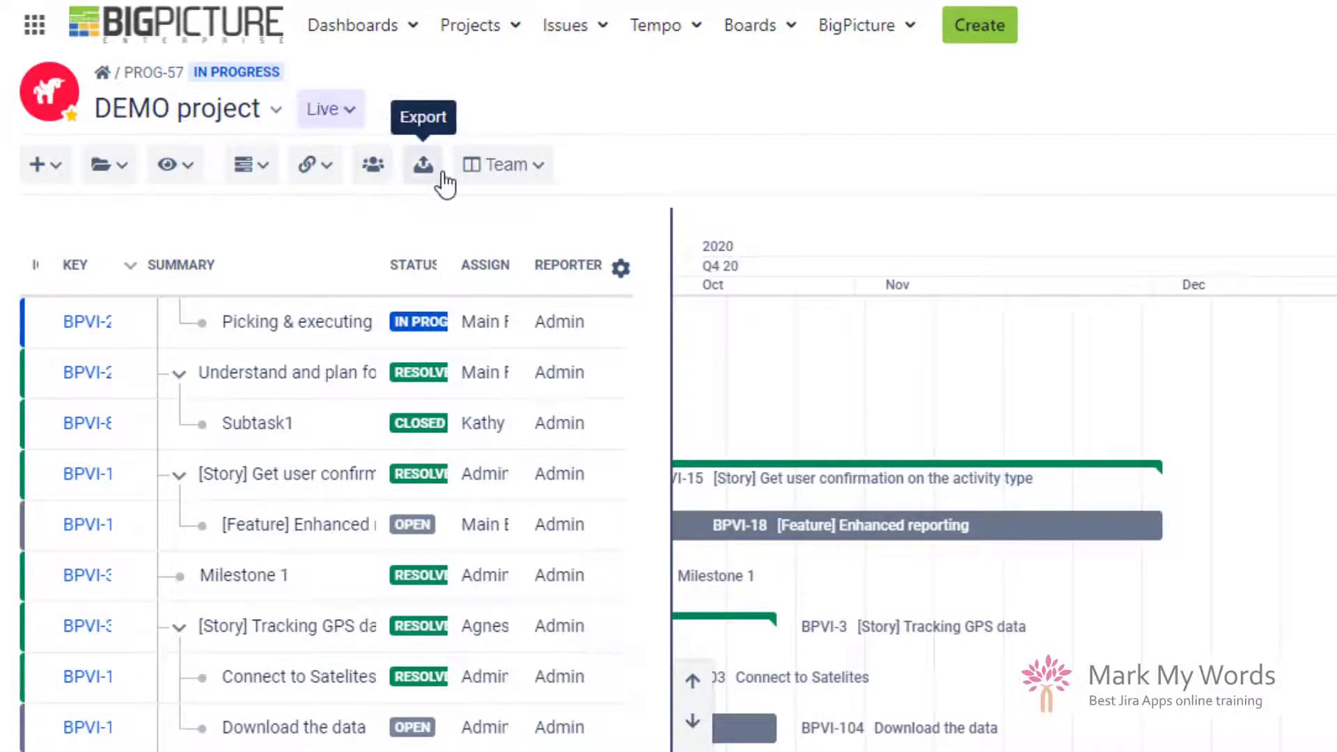
left_click(54, 180)
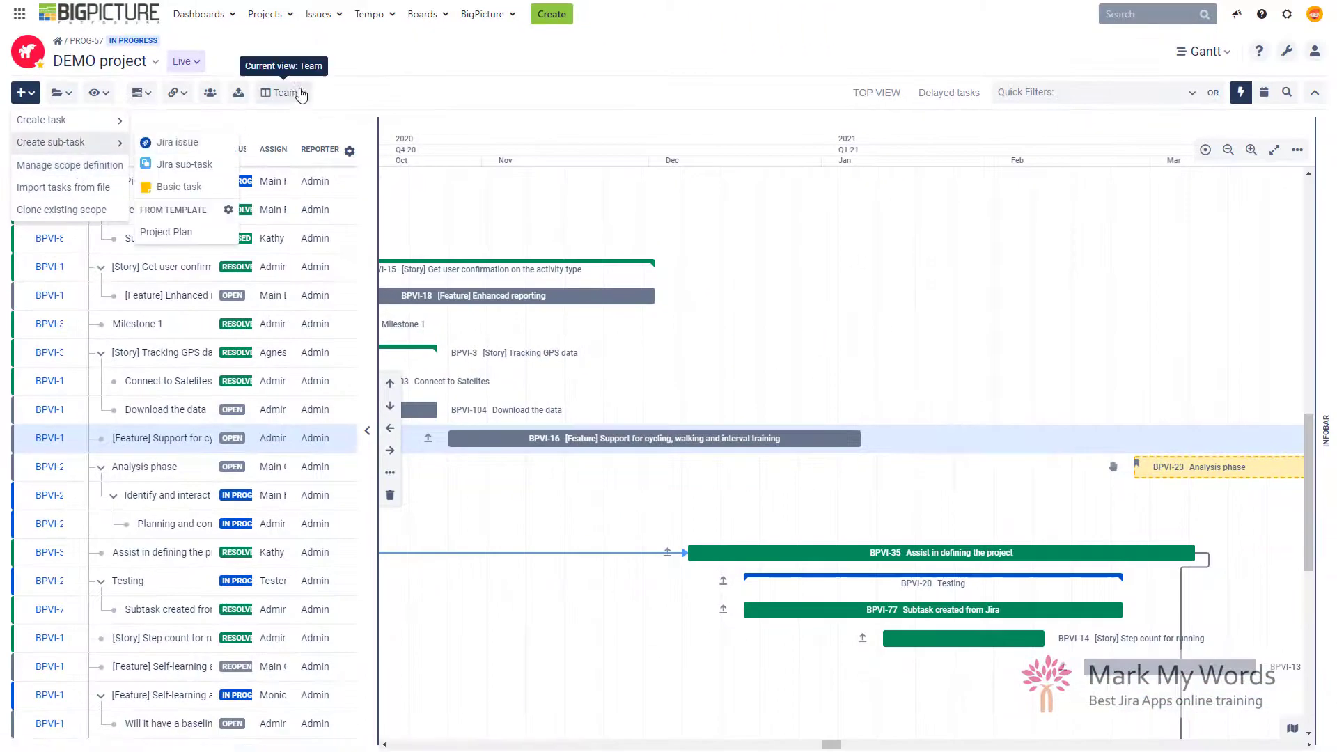
Go to the management of Gantt column views and open the field configuration of Tom's view with SP.
left_click(301, 93)
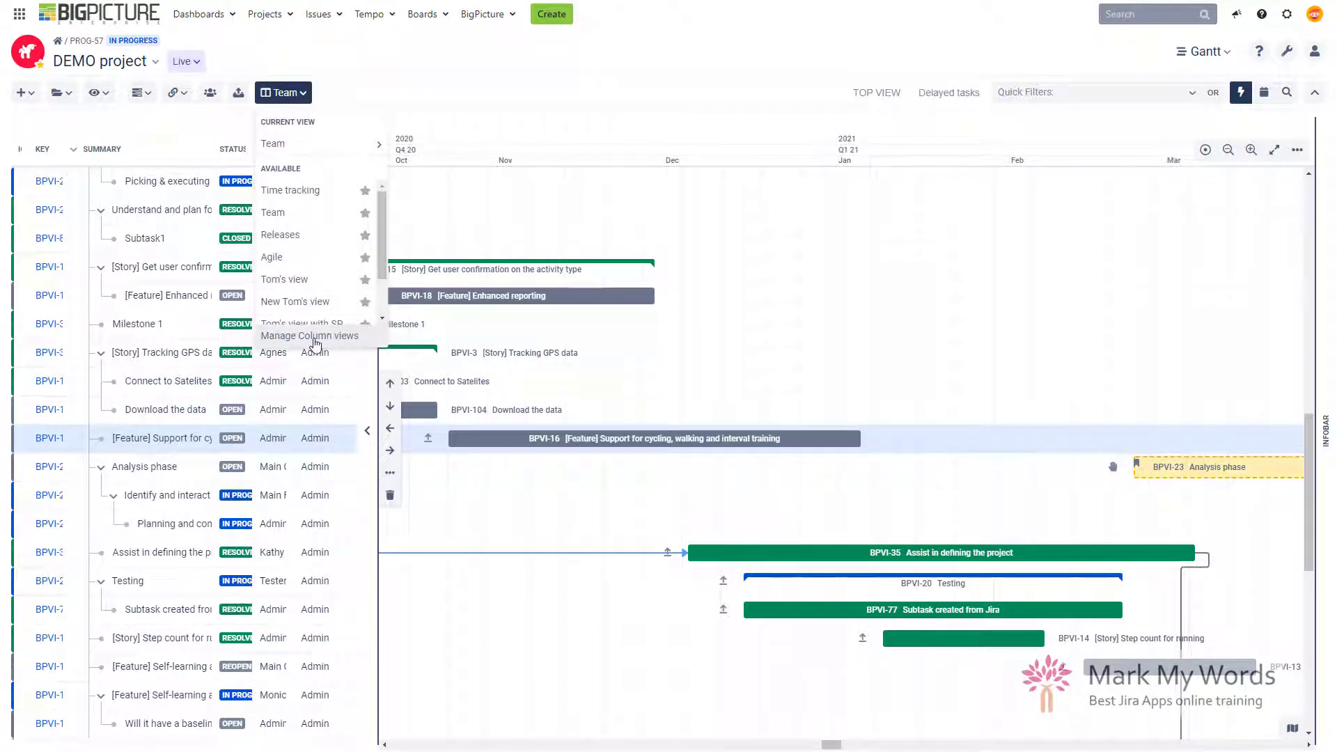
left_click(314, 340)
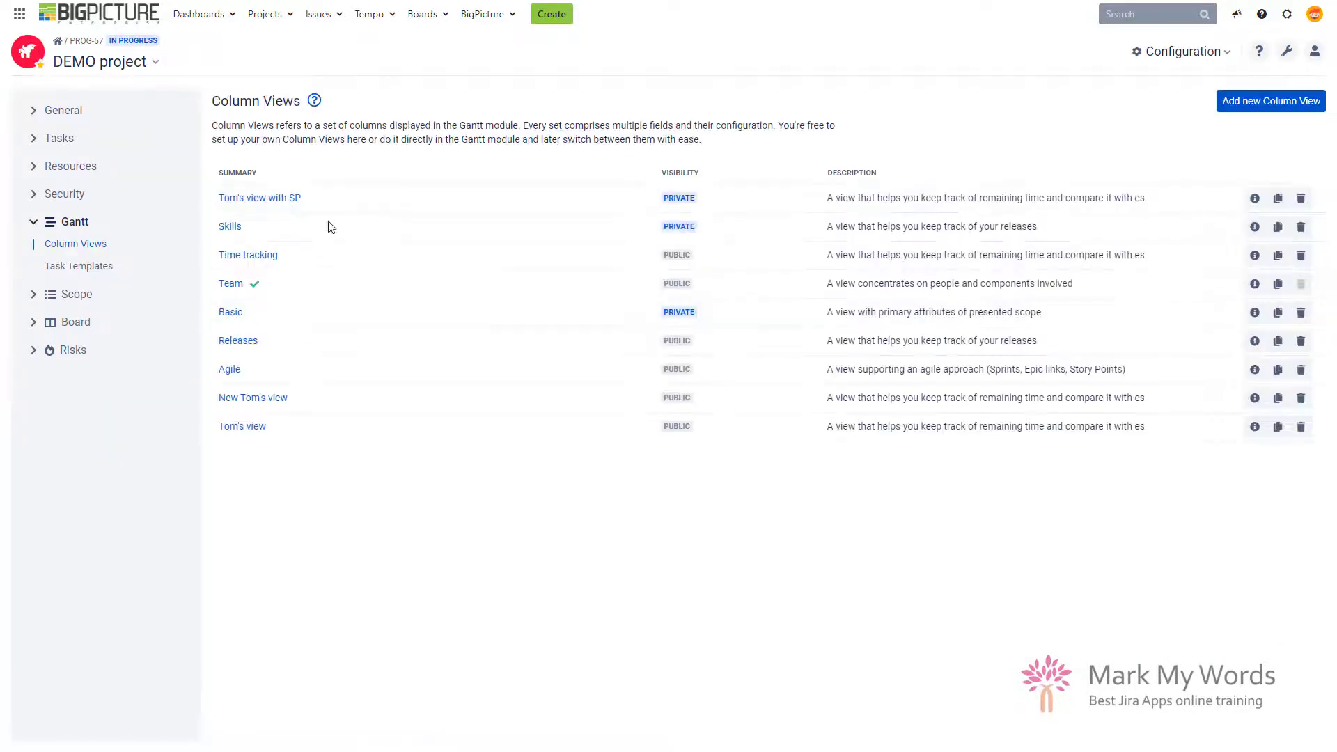
left_click(291, 202)
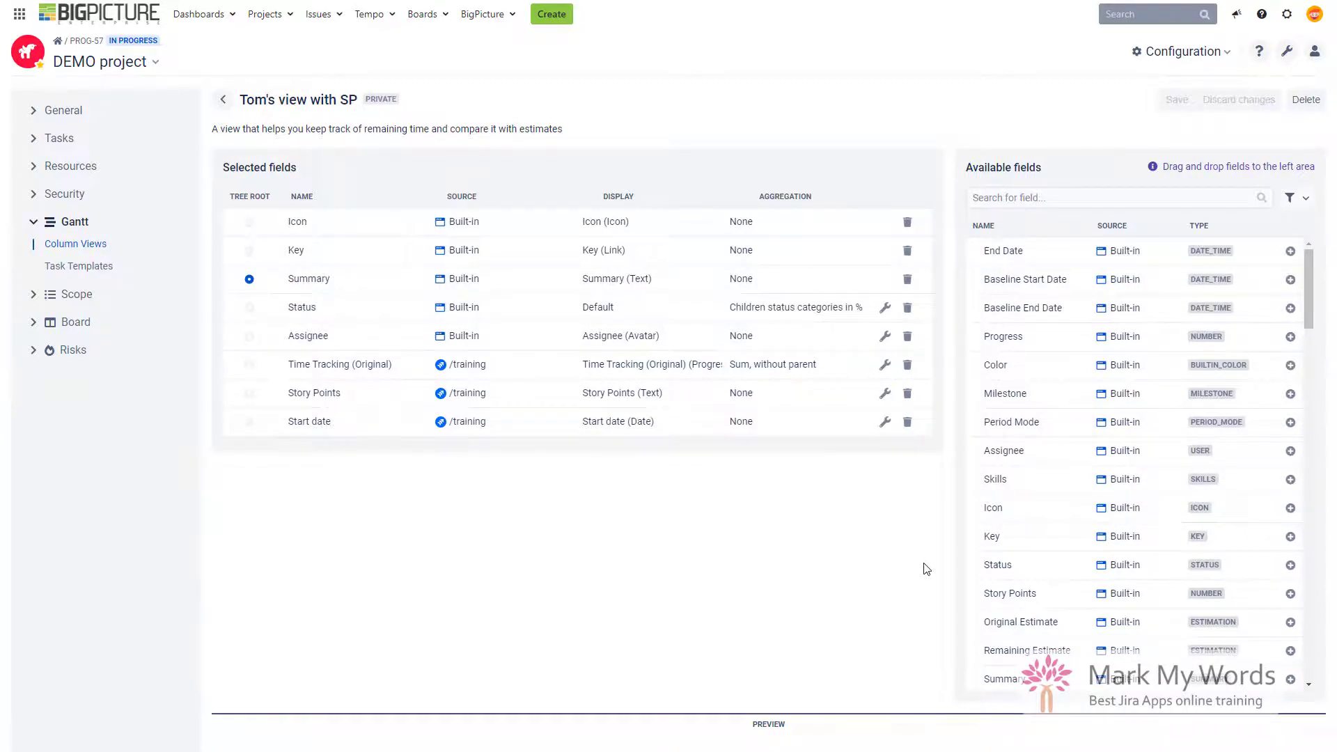
Switch the DEMO project to the Board module and turn on task warnings for the cards.
left_click(1183, 52)
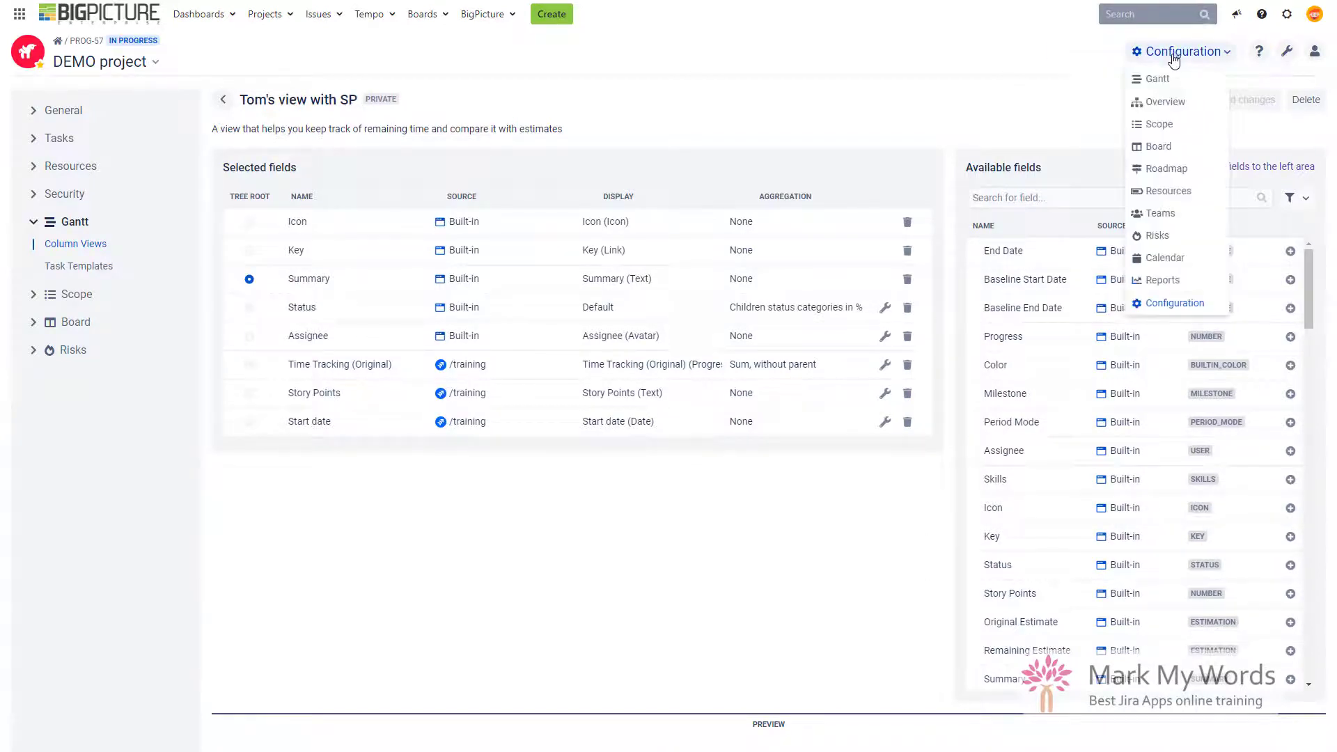
left_click(1159, 147)
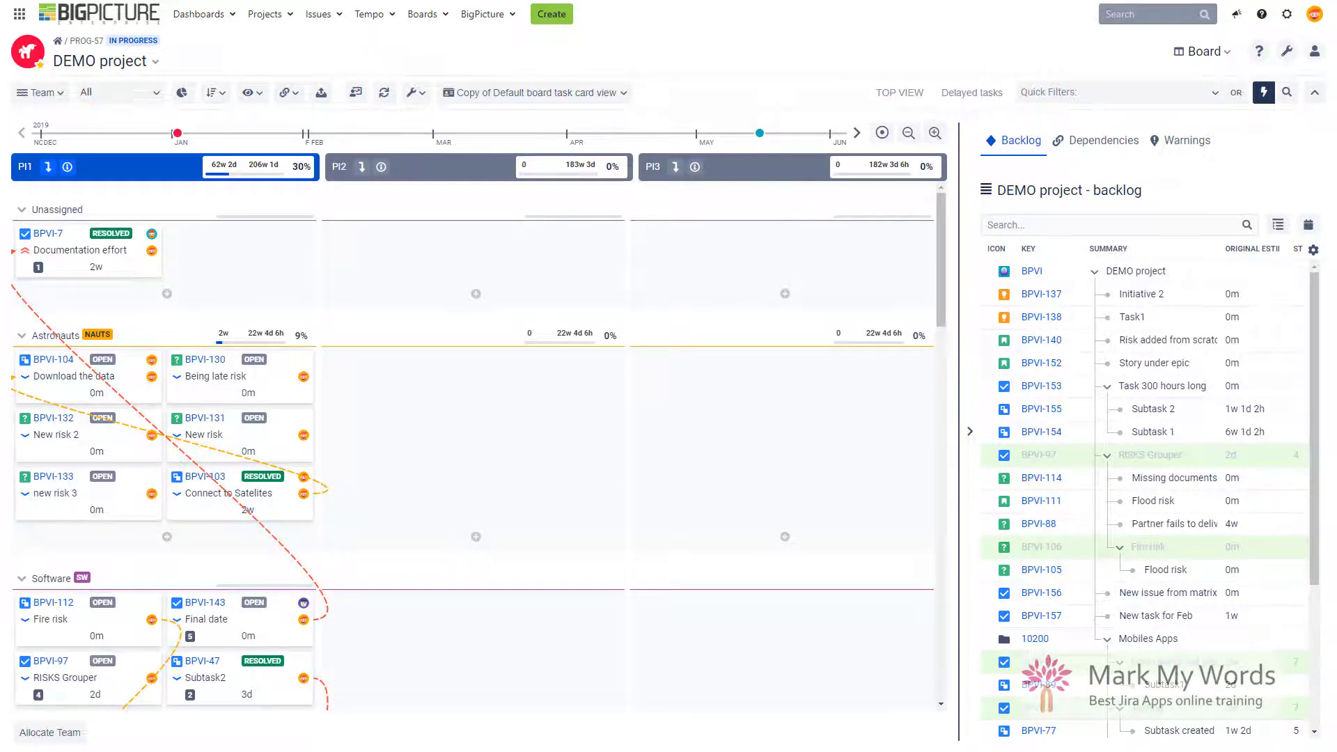
left_click(252, 93)
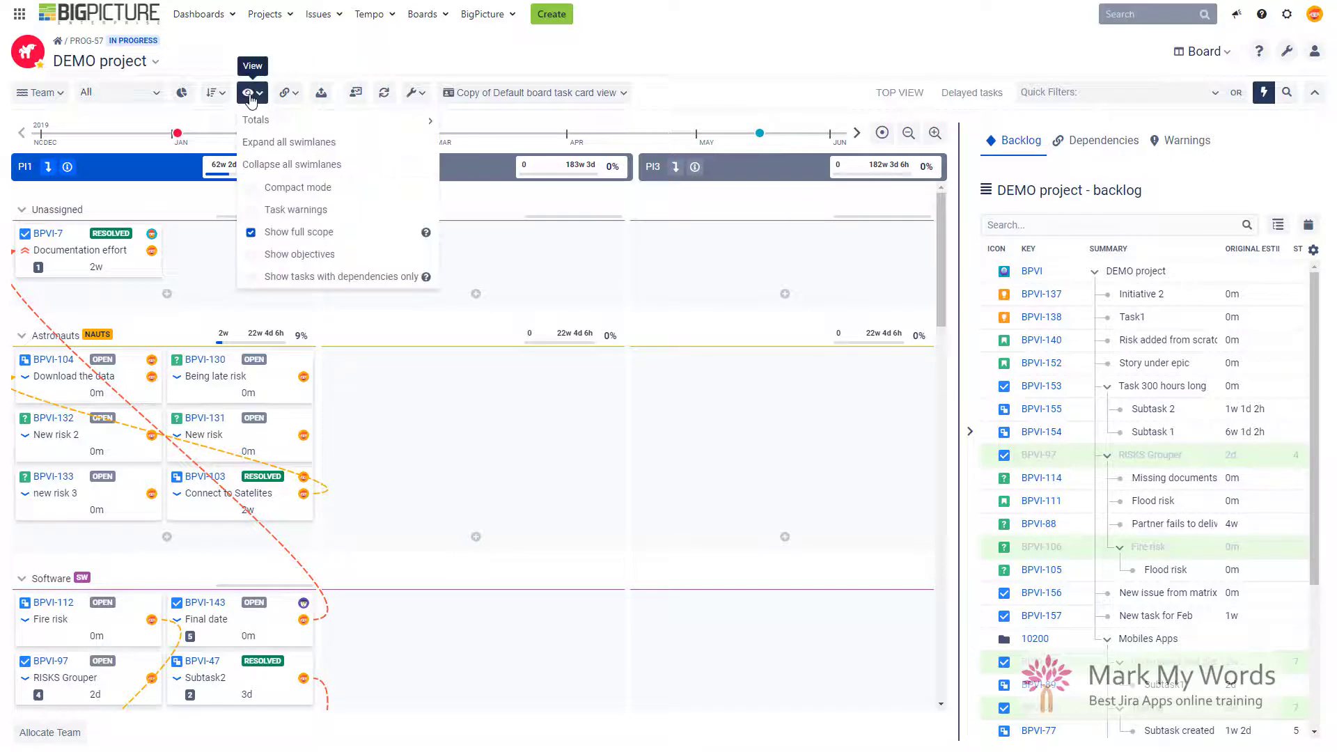
left_click(251, 210)
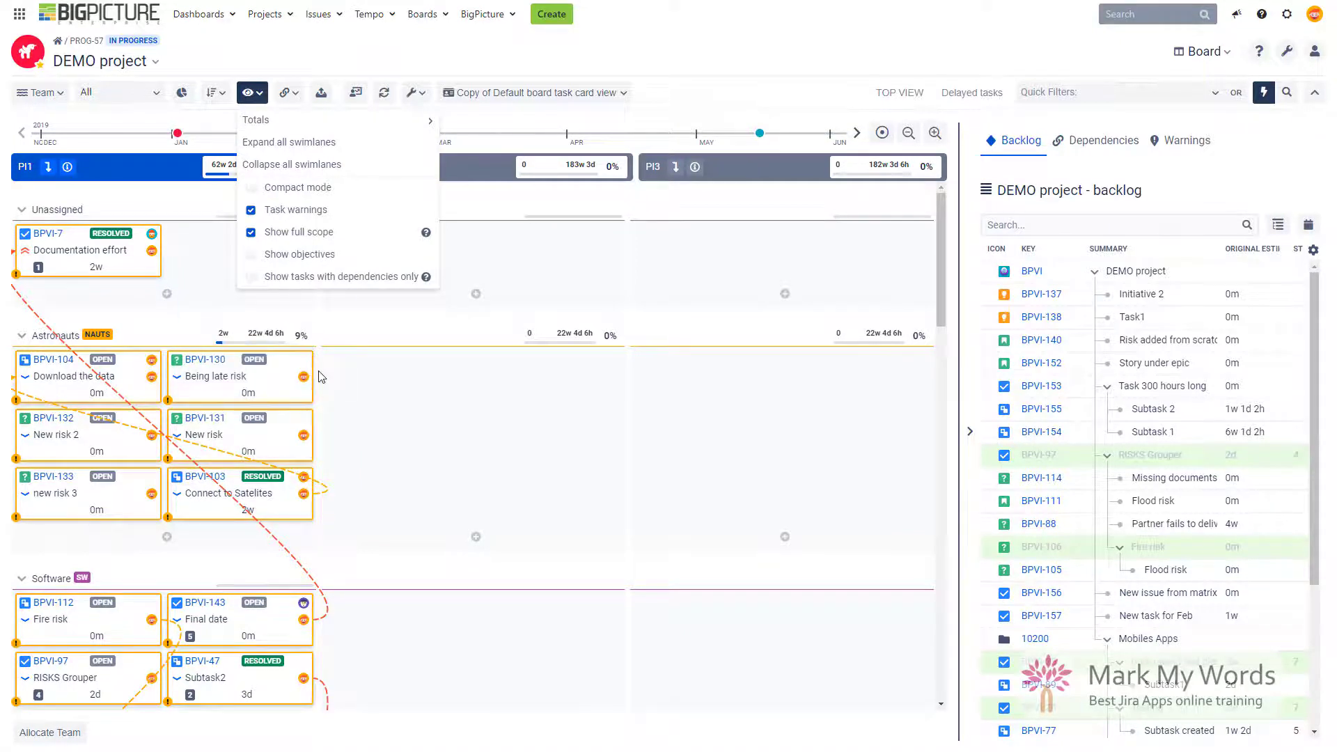
Read the warning on the Being late risk card (BPVI-130) and close it without aligning the task period.
left_click(167, 402)
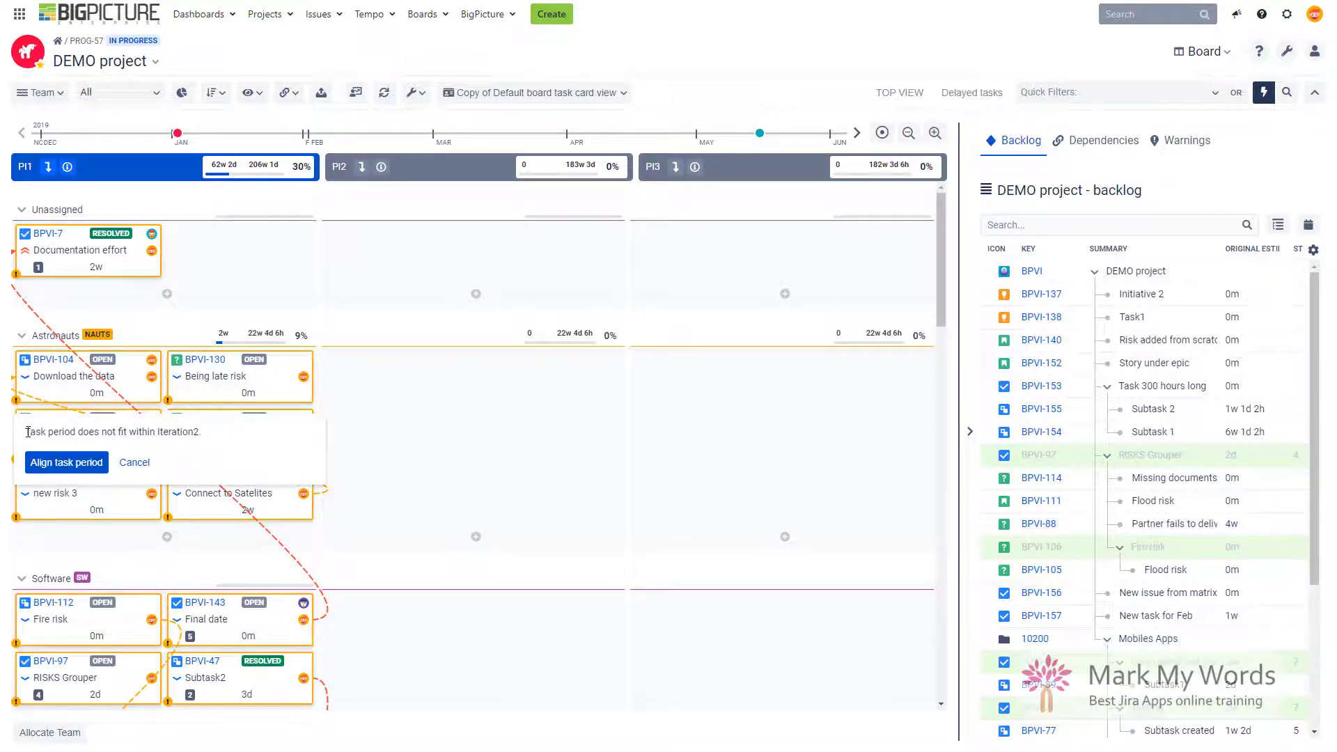
left_click_drag(32, 432, 200, 432)
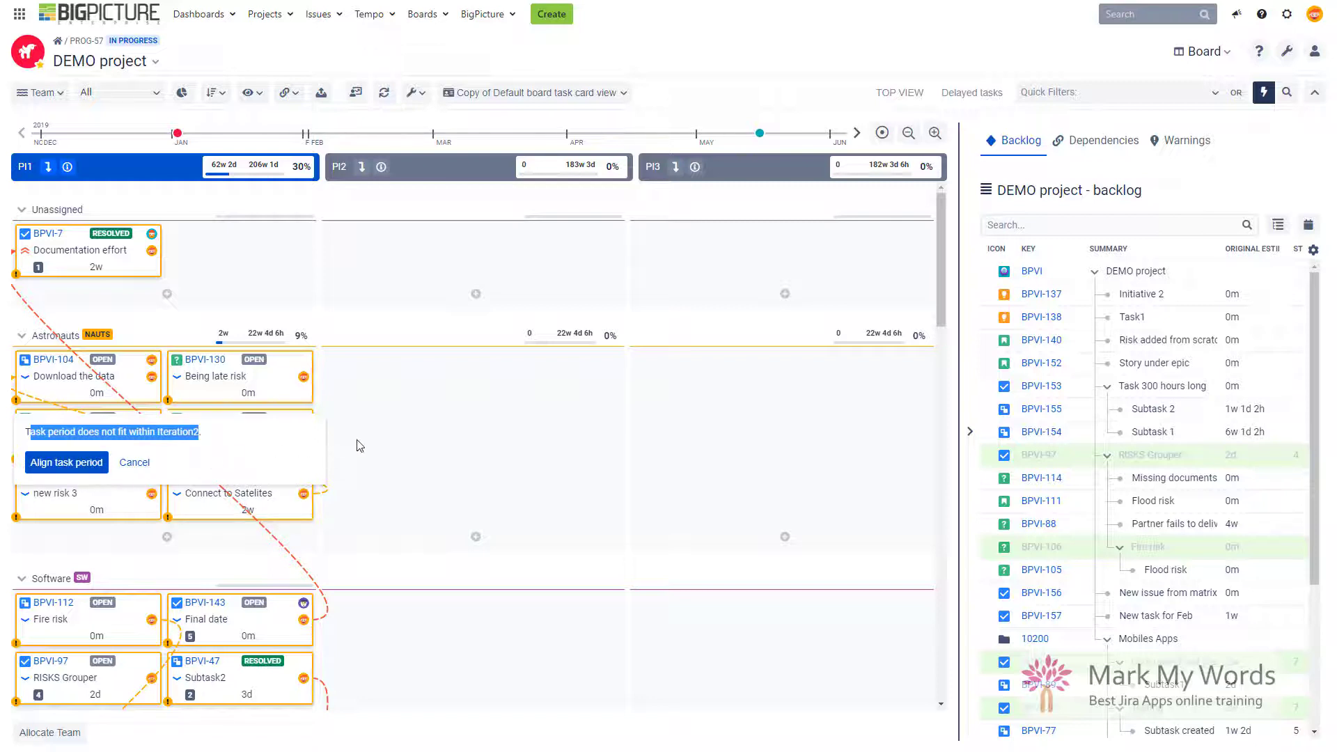
left_click(136, 464)
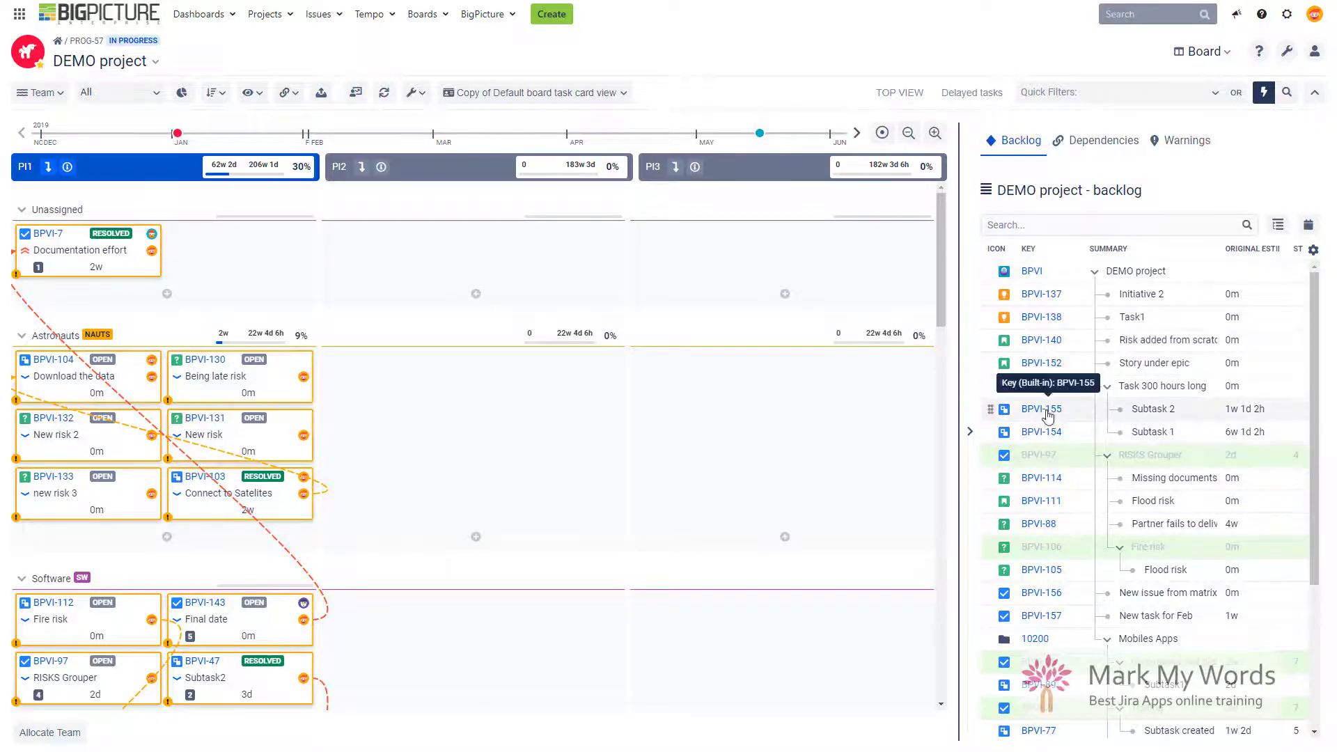
Collapse and reopen the board's infobar, and look through its list of task warnings.
left_click(970, 431)
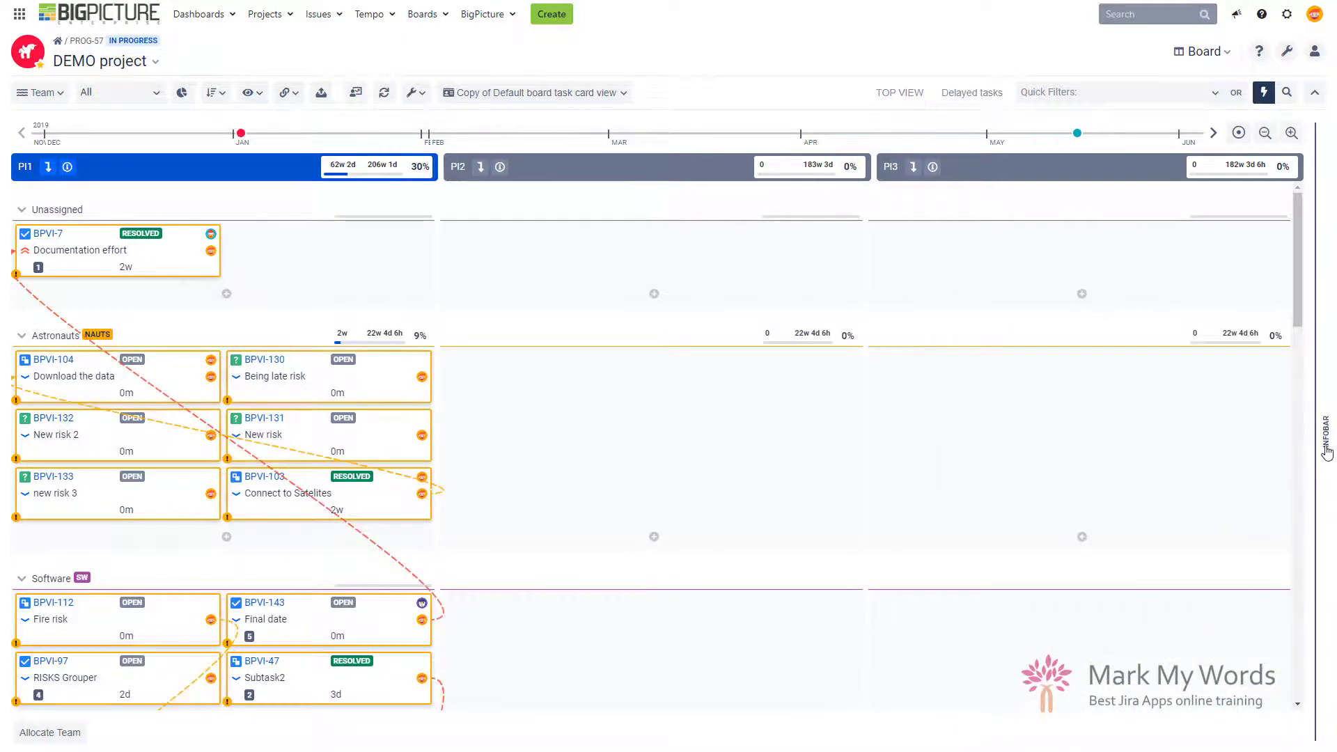
left_click(1326, 451)
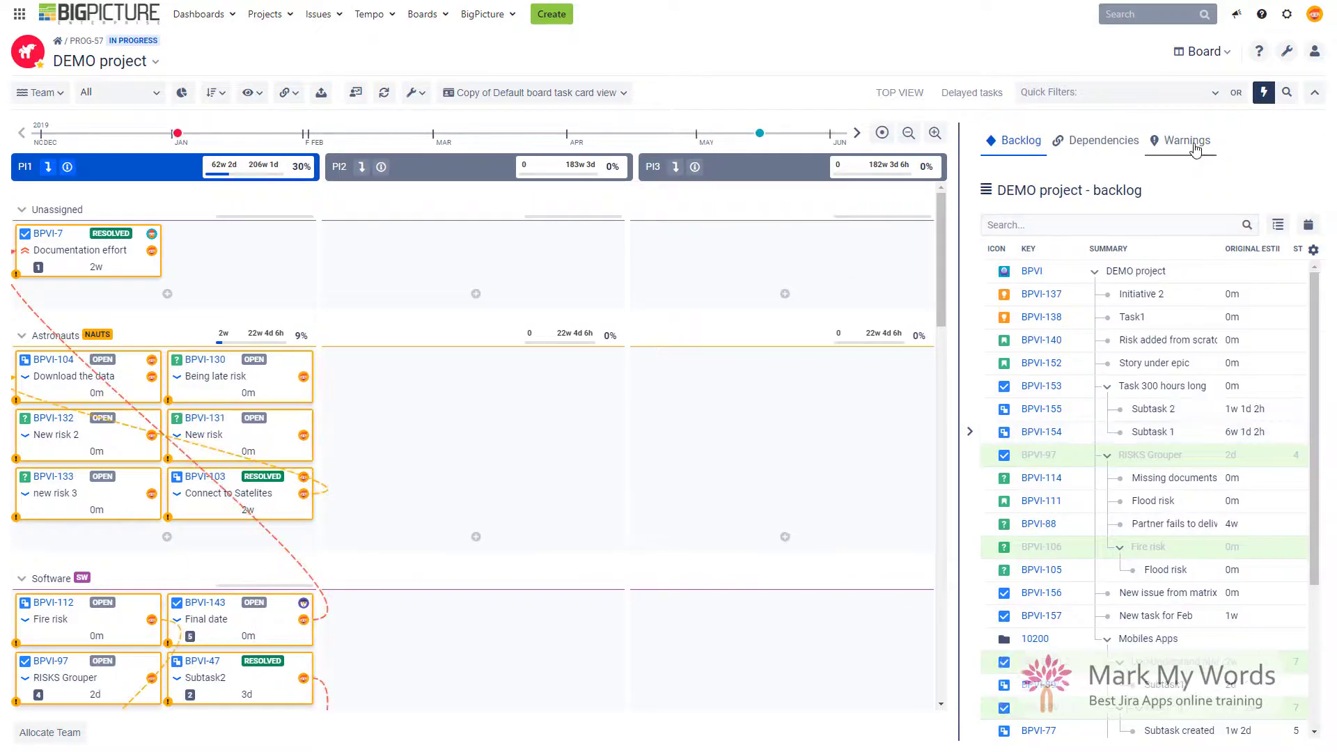
left_click(1195, 148)
scroll(1172, 453, "down", 5)
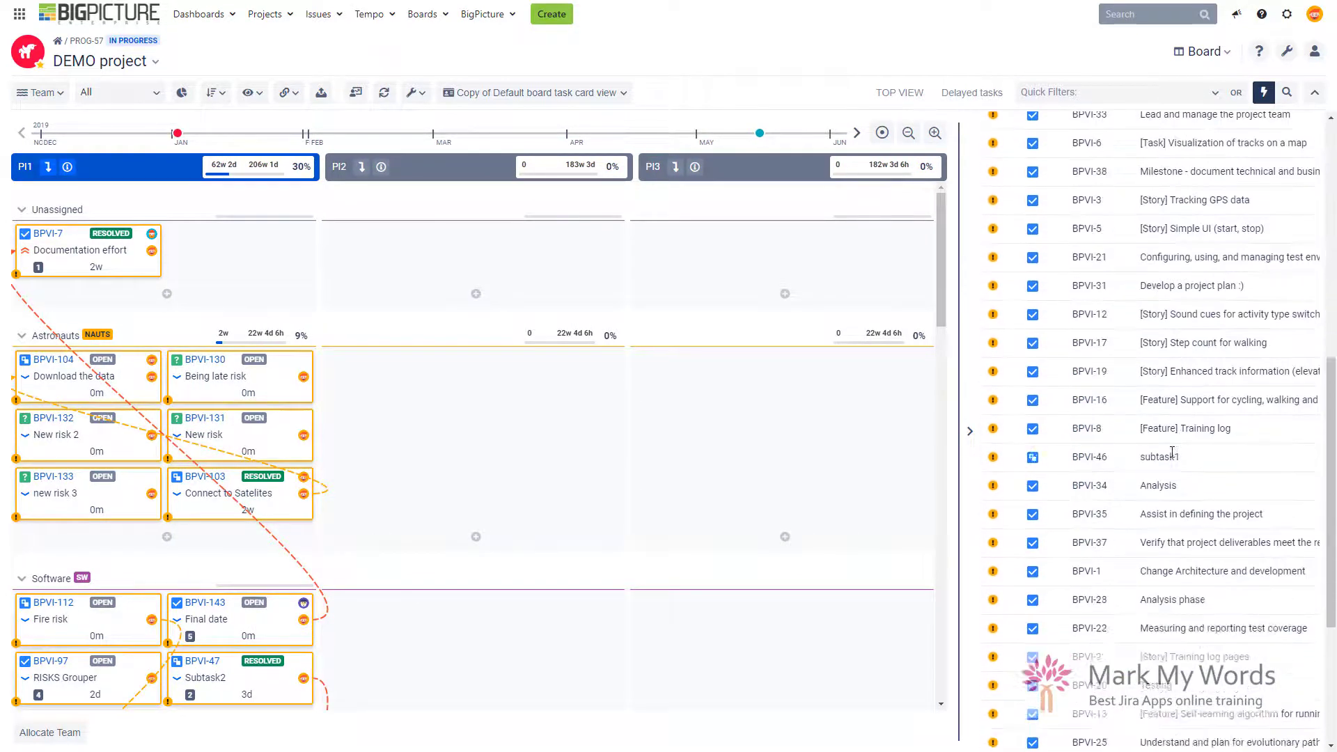
scroll(1172, 453, "down", 4)
scroll(1172, 452, "up", 10)
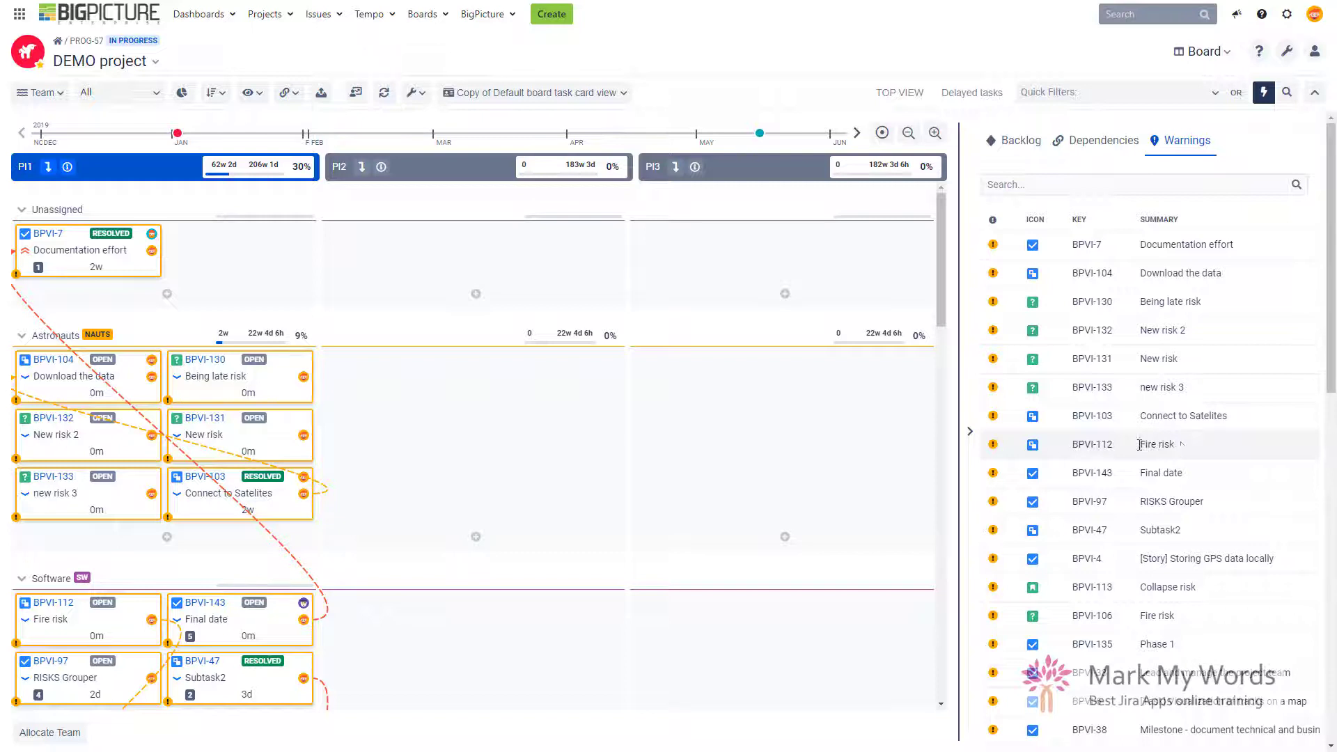
Group the board's swimlanes by Priority, and switch the grouping to Status.
left_click(59, 101)
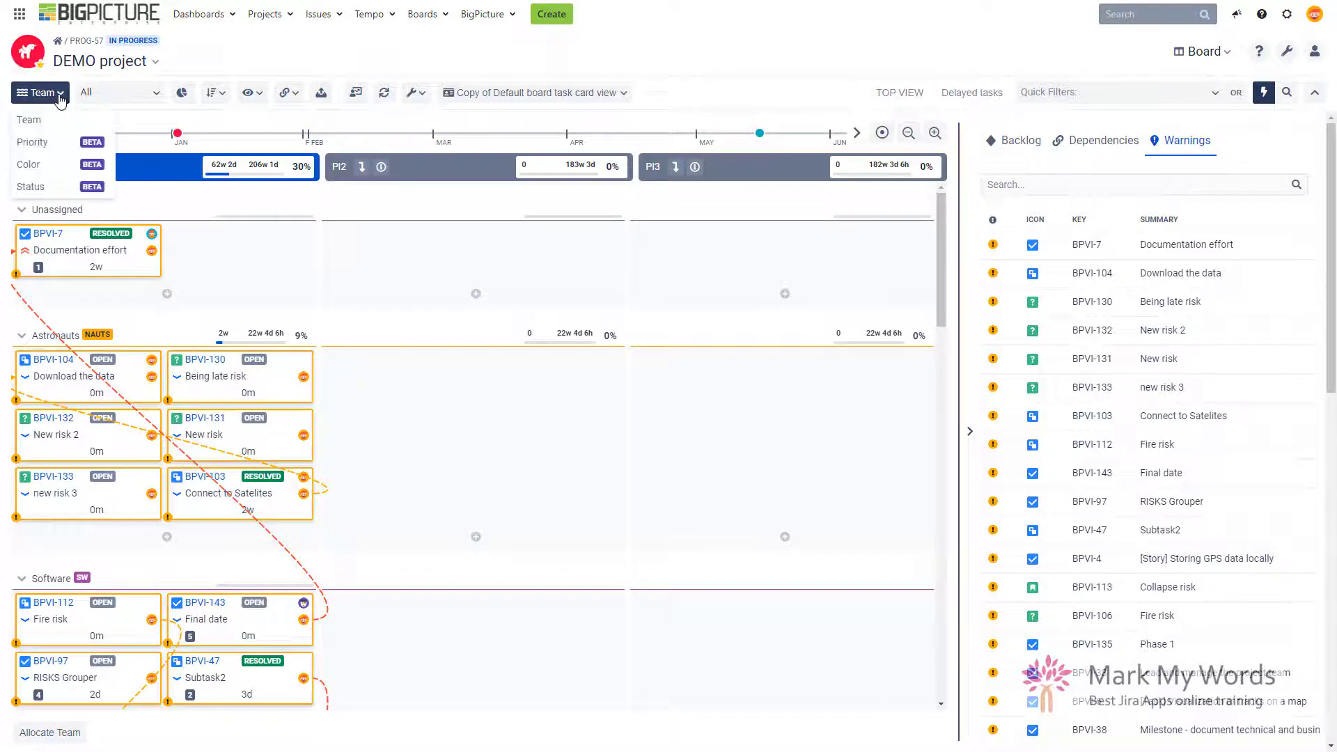
left_click(56, 147)
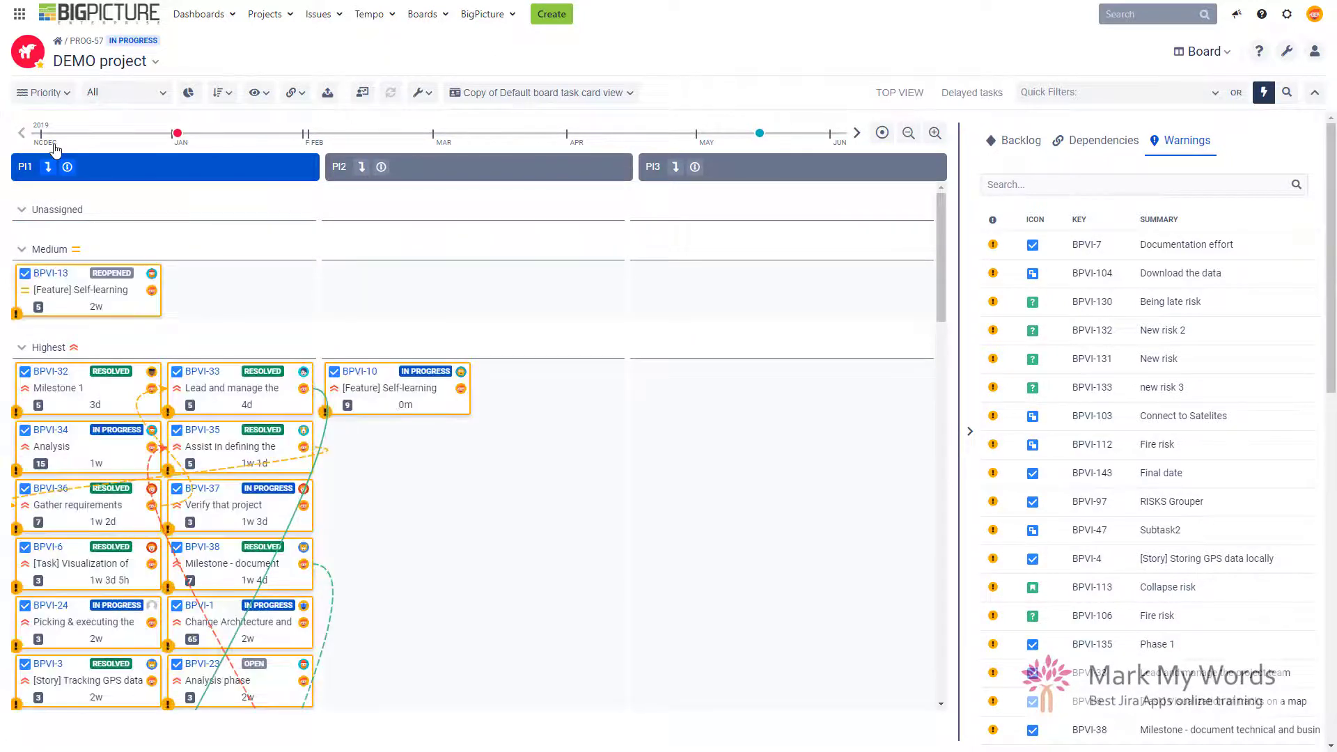
left_click(43, 92)
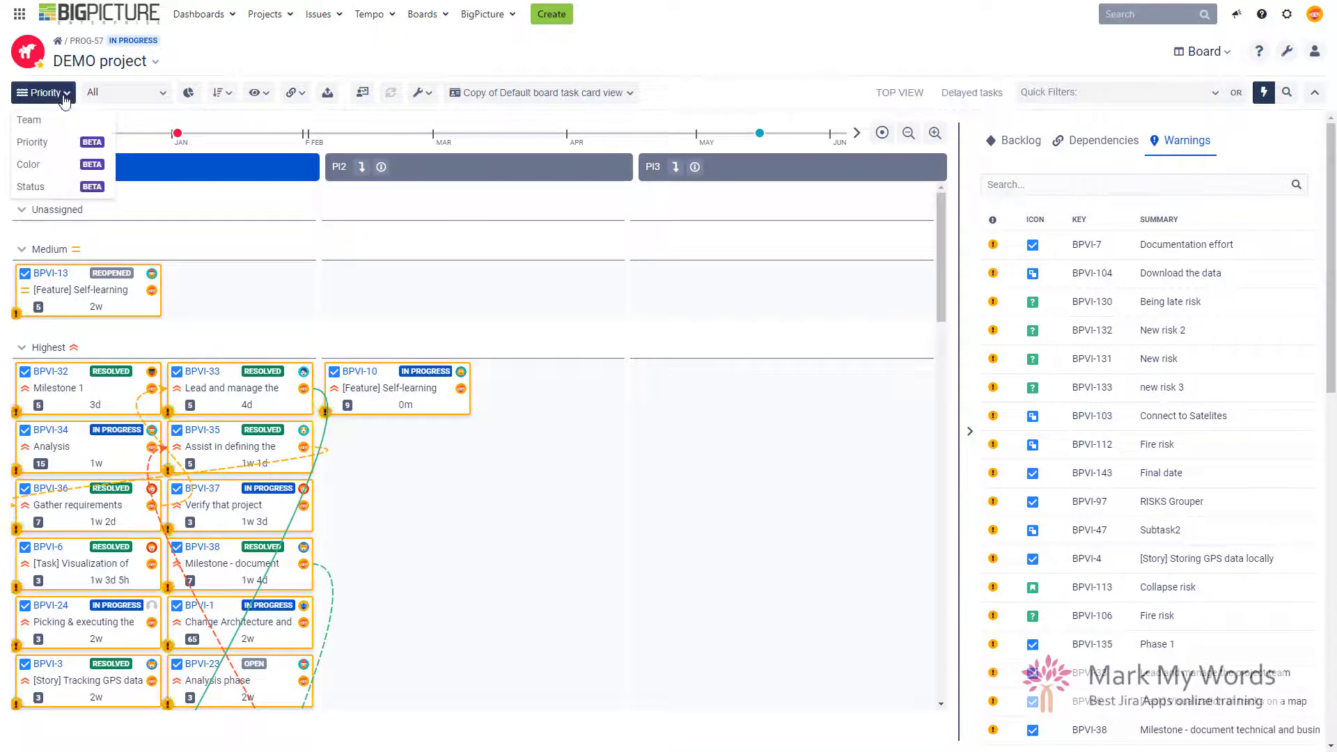
left_click(50, 187)
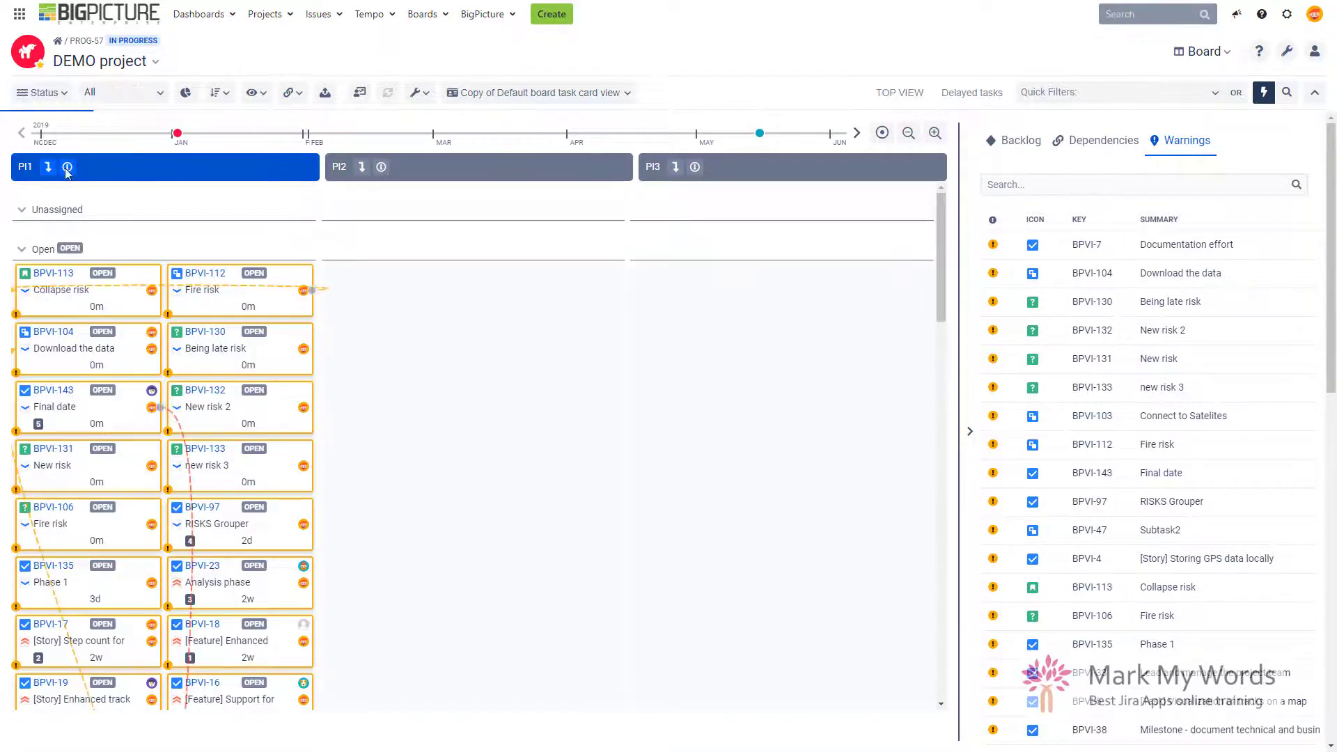
Group the board's swimlanes by Color and look through the color lanes down to Charcoal.
left_click(49, 92)
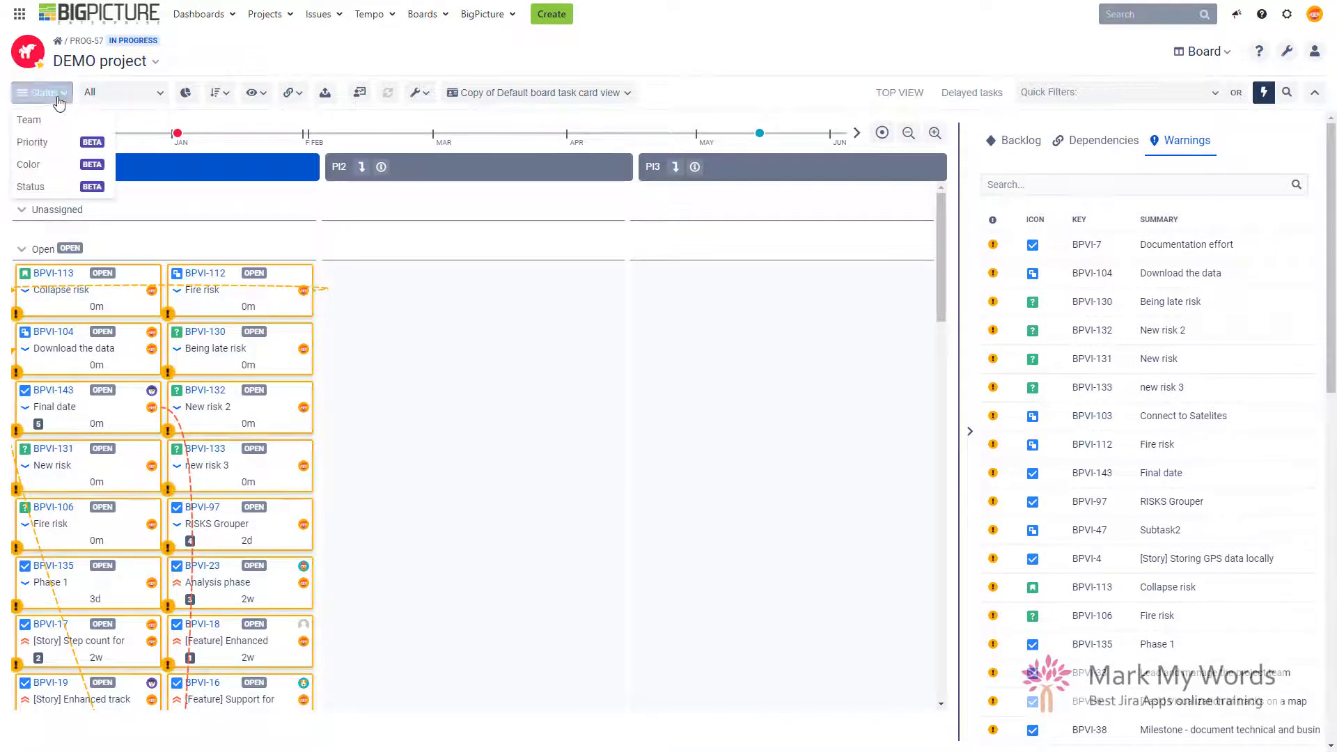
left_click(60, 165)
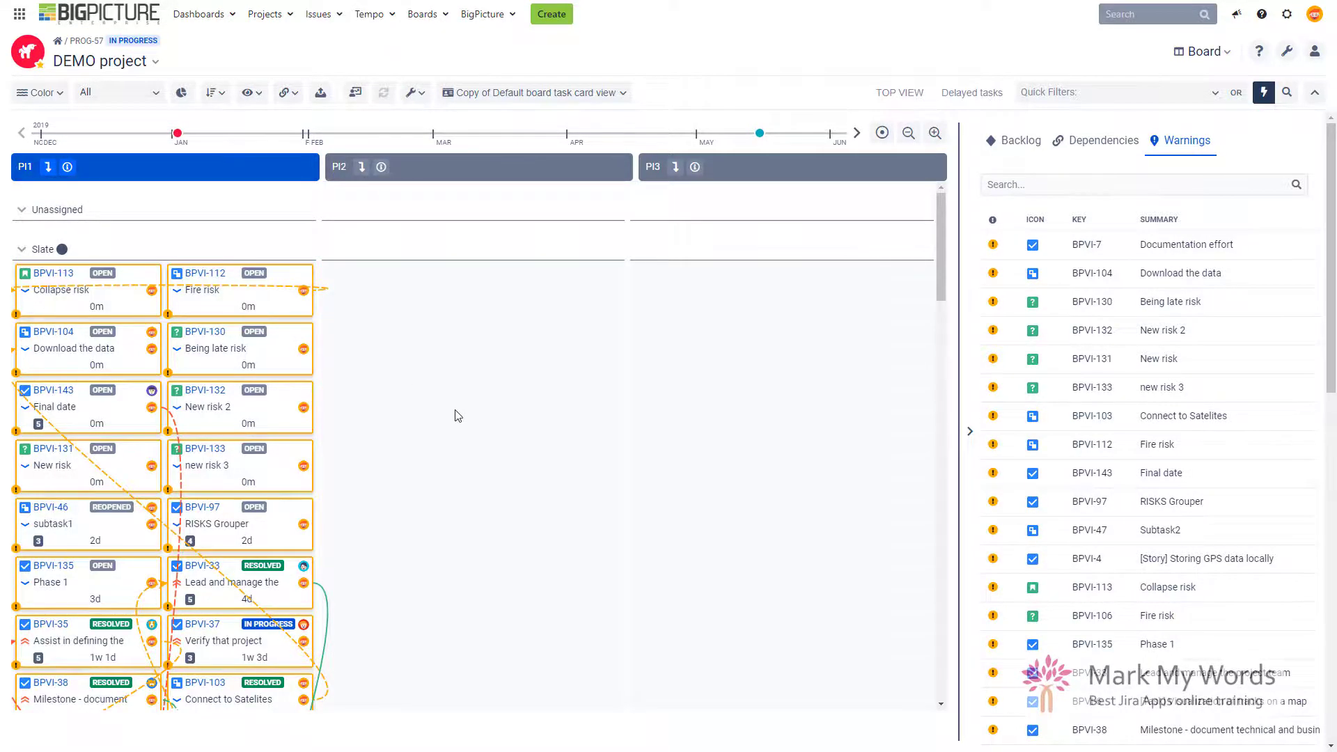
scroll(458, 415, "down", 10)
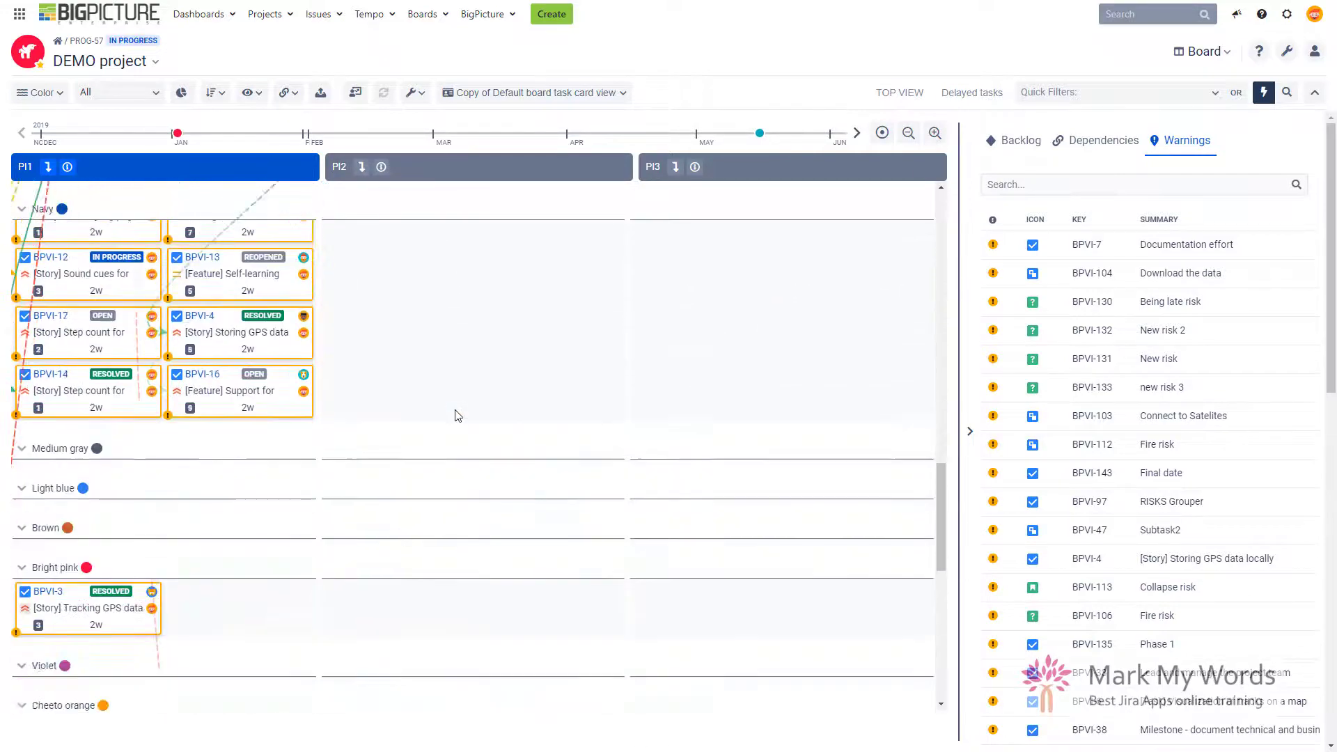
scroll(458, 416, "down", 10)
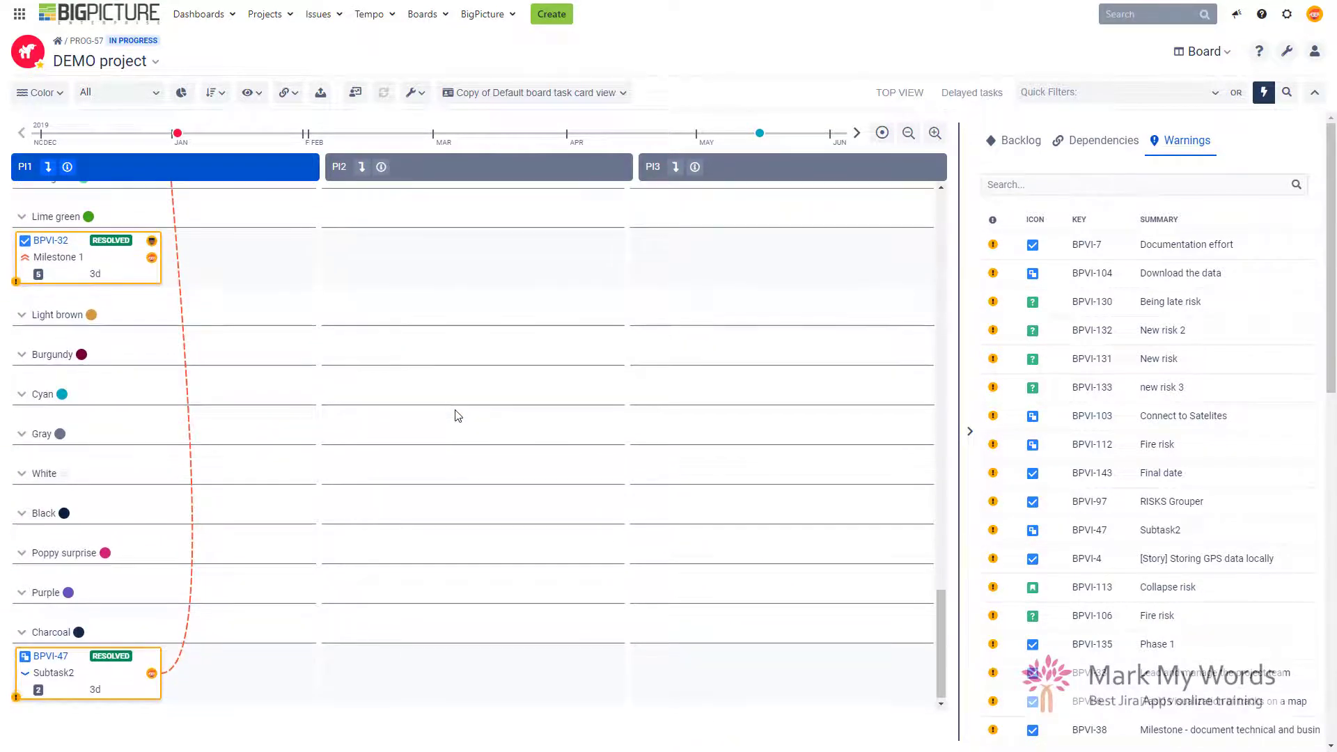
Group the board's swimlanes by Team, and select the Astronauts cards from BPVI-104 Download the data through BPVI-133 new risk 3.
scroll(459, 416, "up", 20)
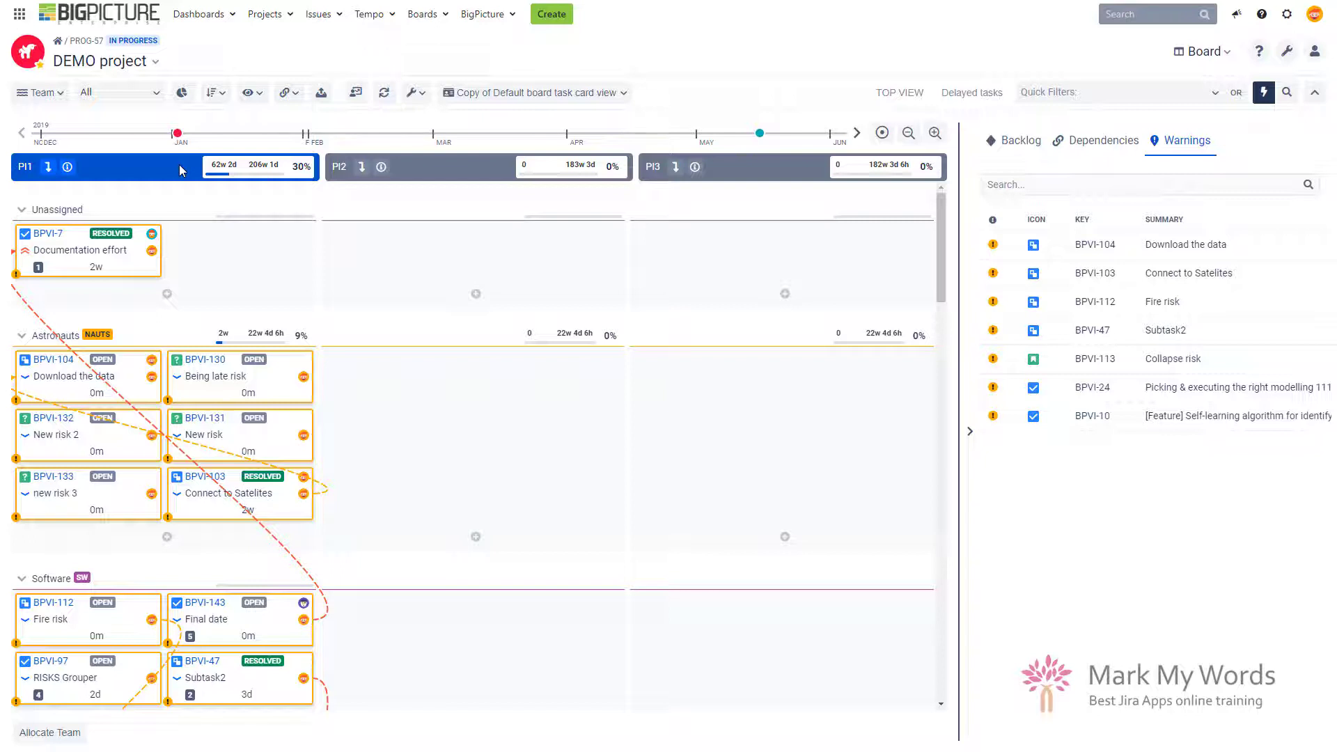
left_click(133, 381)
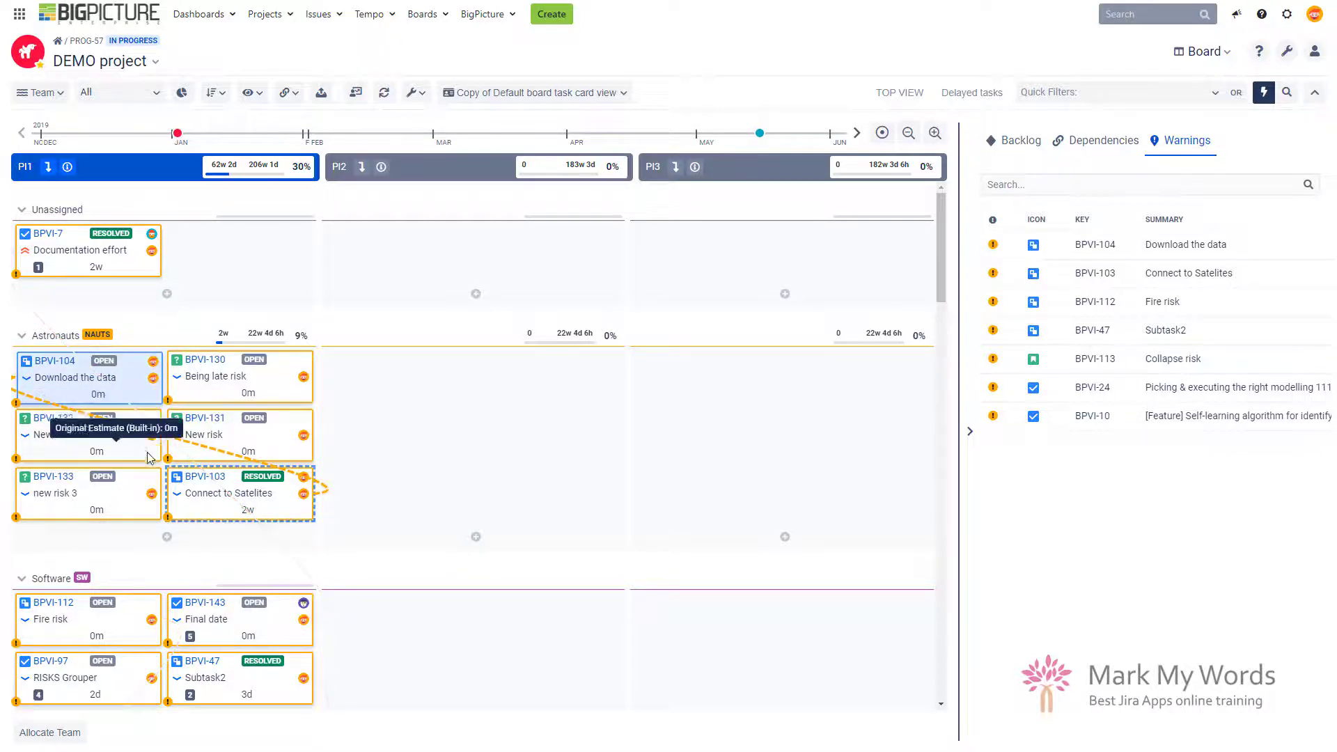
left_click(143, 495, "shift")
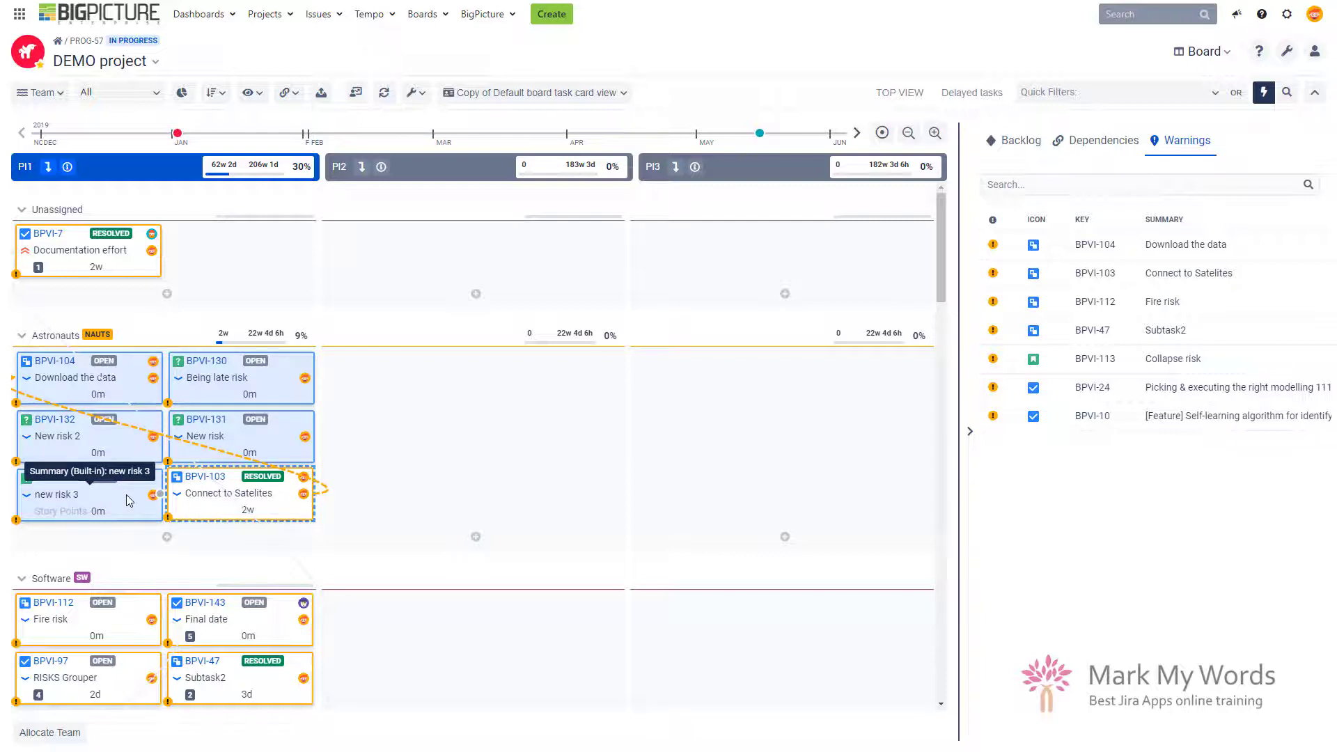
left_click_drag(106, 502, 147, 430)
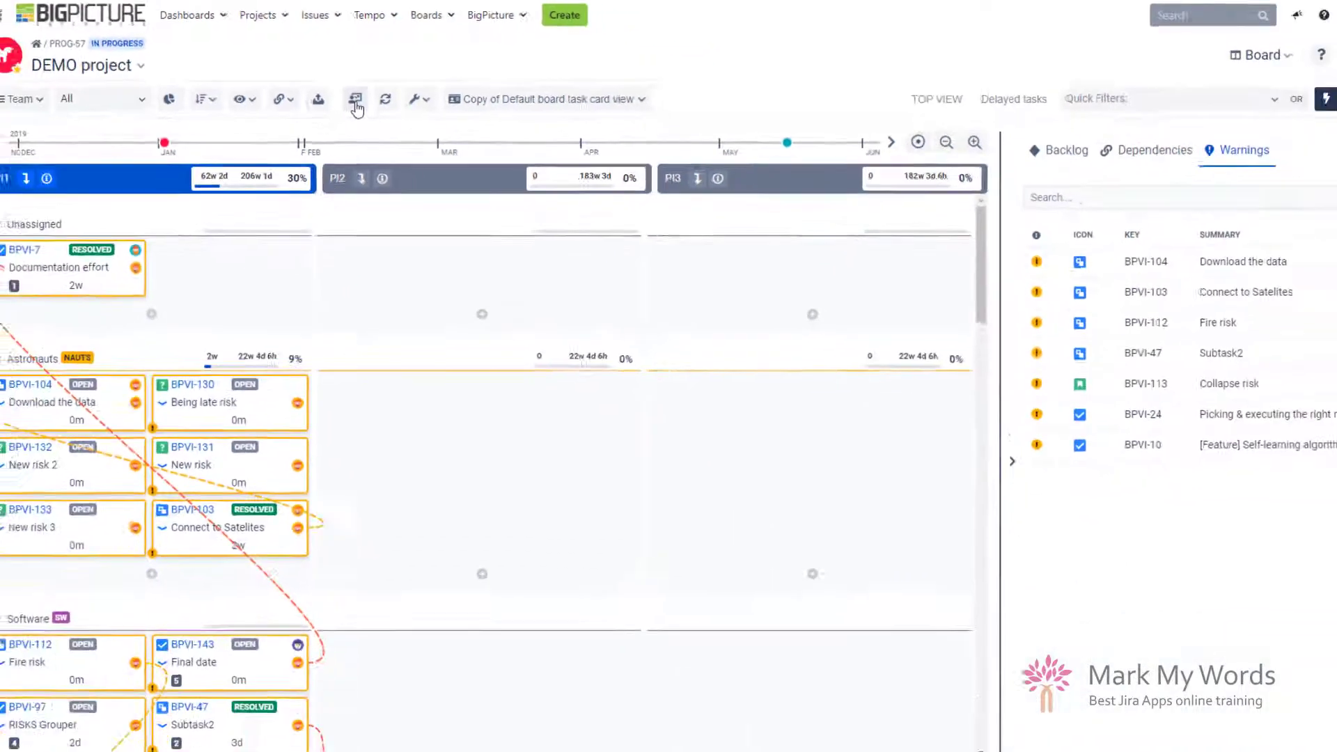
Review the teams' capacity planning for the PI1 to PI3 iterations, and return to the board.
left_click(350, 160)
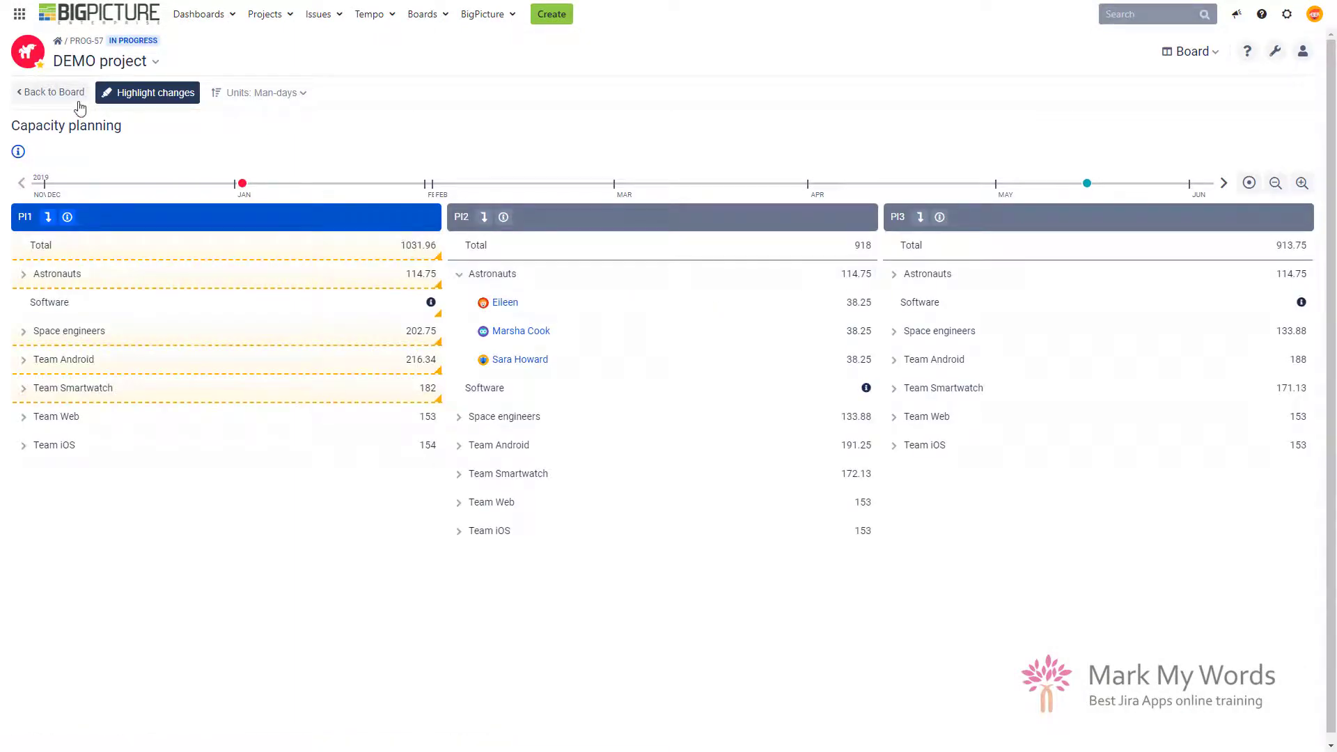
left_click(51, 98)
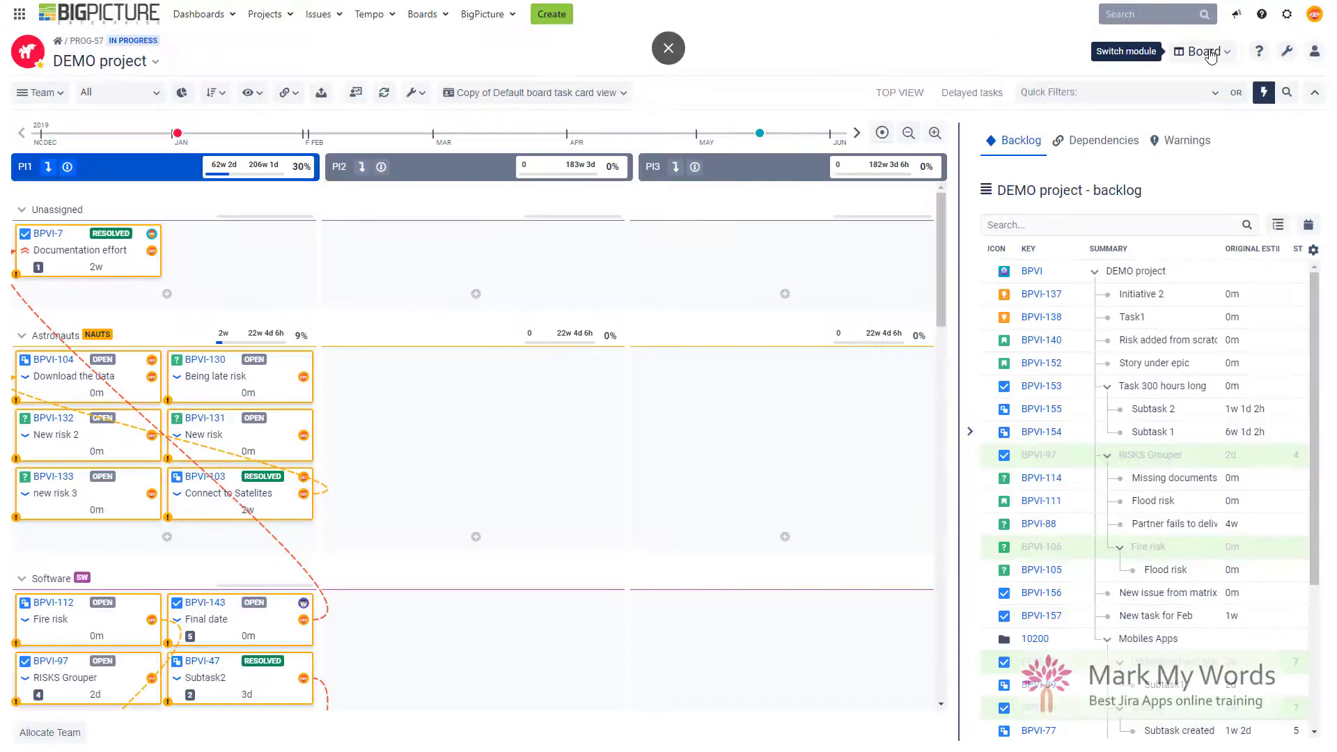
Switch to the Roadmap module and look at the status options of the PI1 main objective about becoming the best company in Personal finance management.
left_click(1207, 52)
left_click(1219, 177)
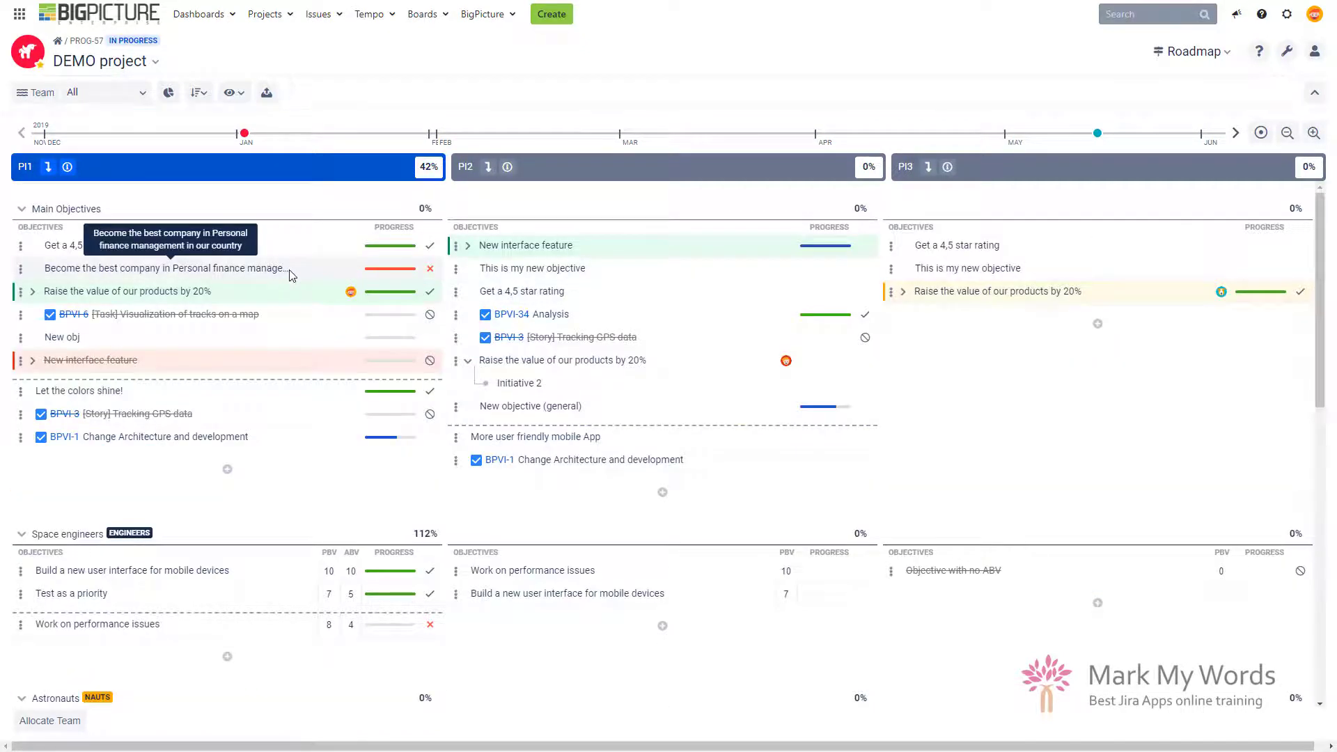
right_click(289, 270)
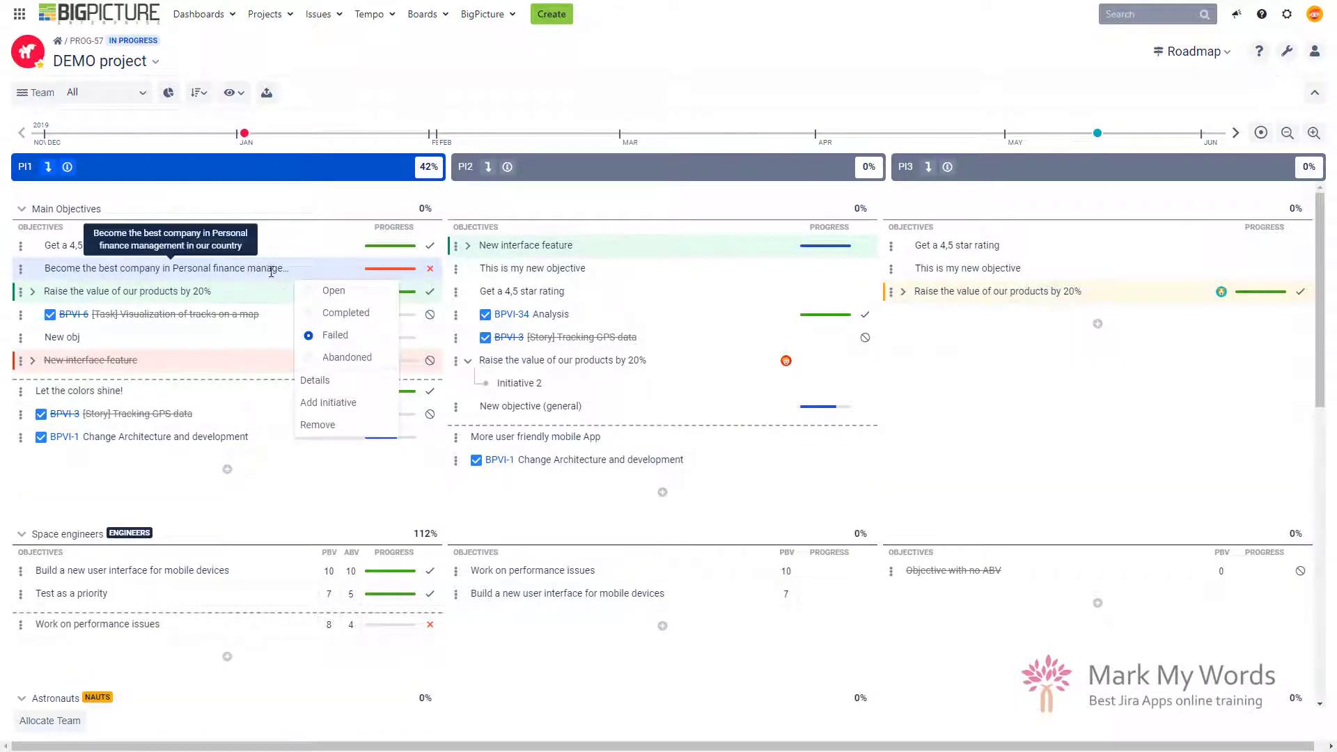
left_click(327, 210)
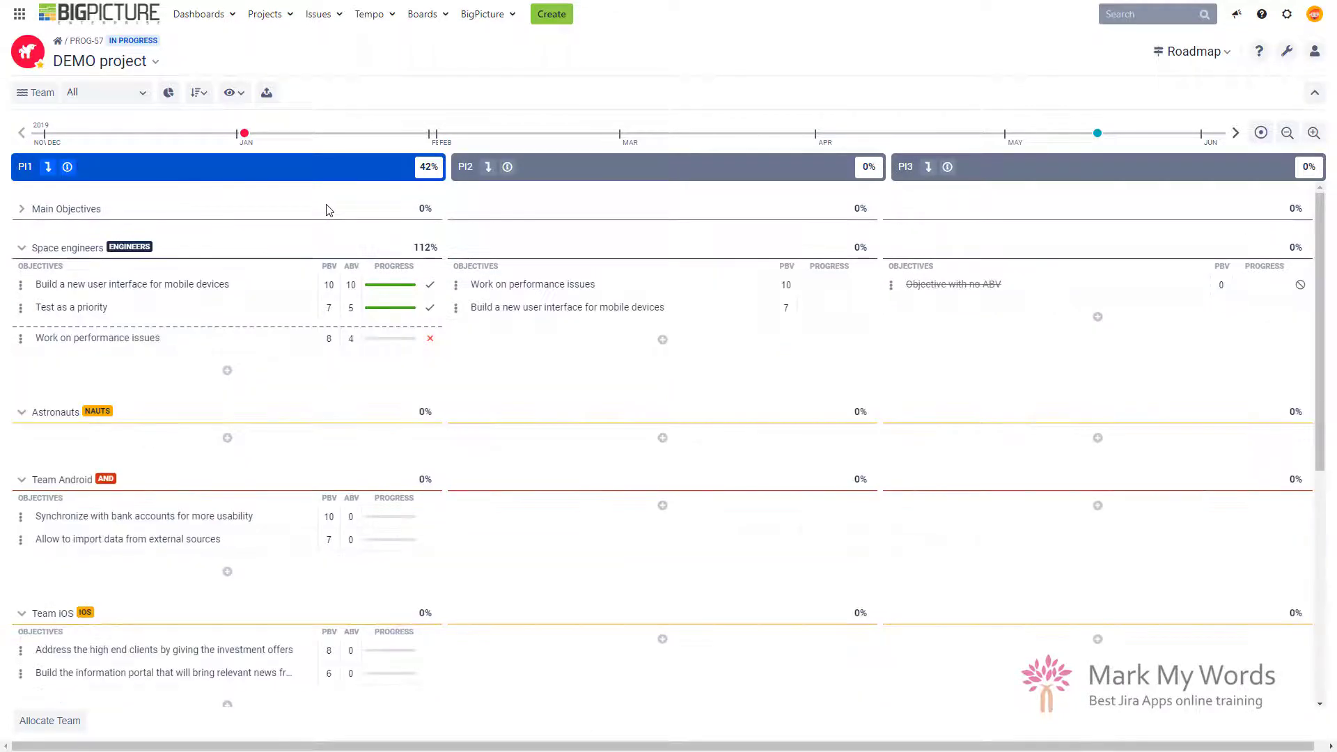
left_click(22, 209)
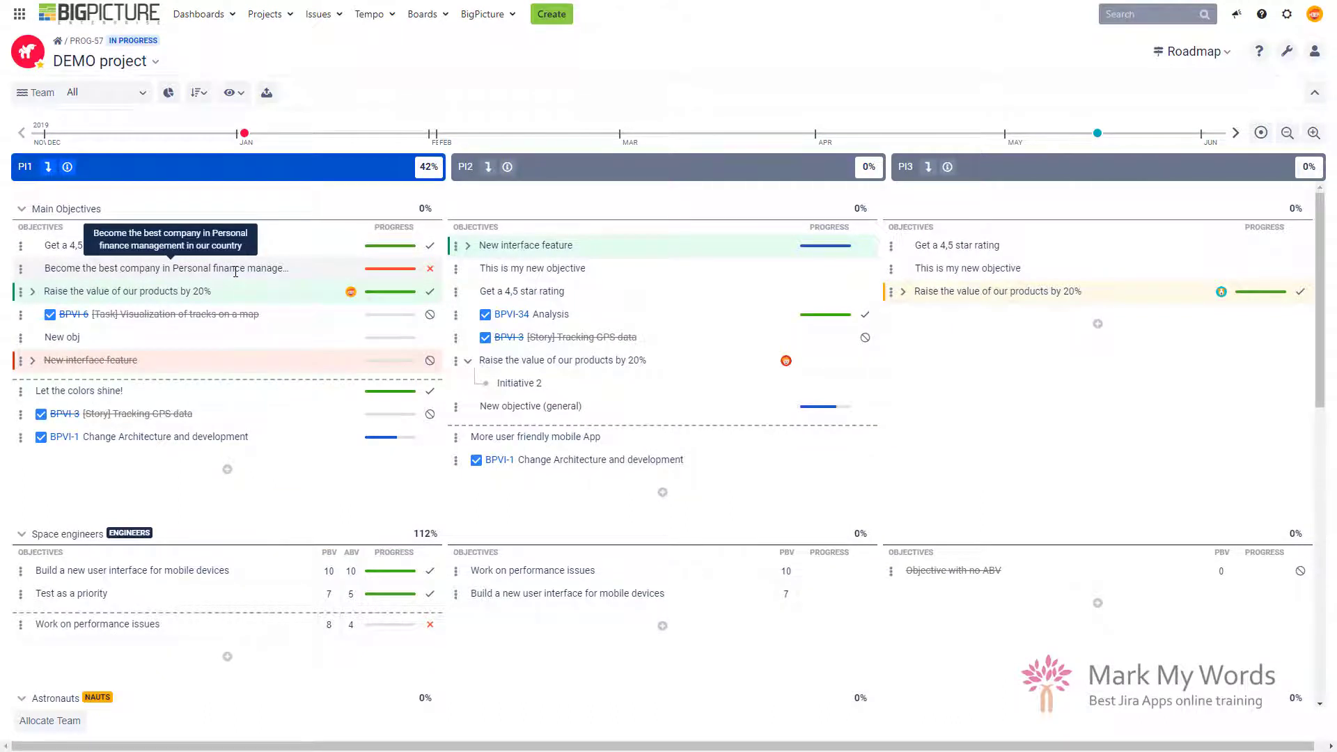
Review the details and positions of the PI1 objective "Raise the value of our products by 20%" without saving, and try adjusting "Let the colors shine!" progress.
left_click(538, 384)
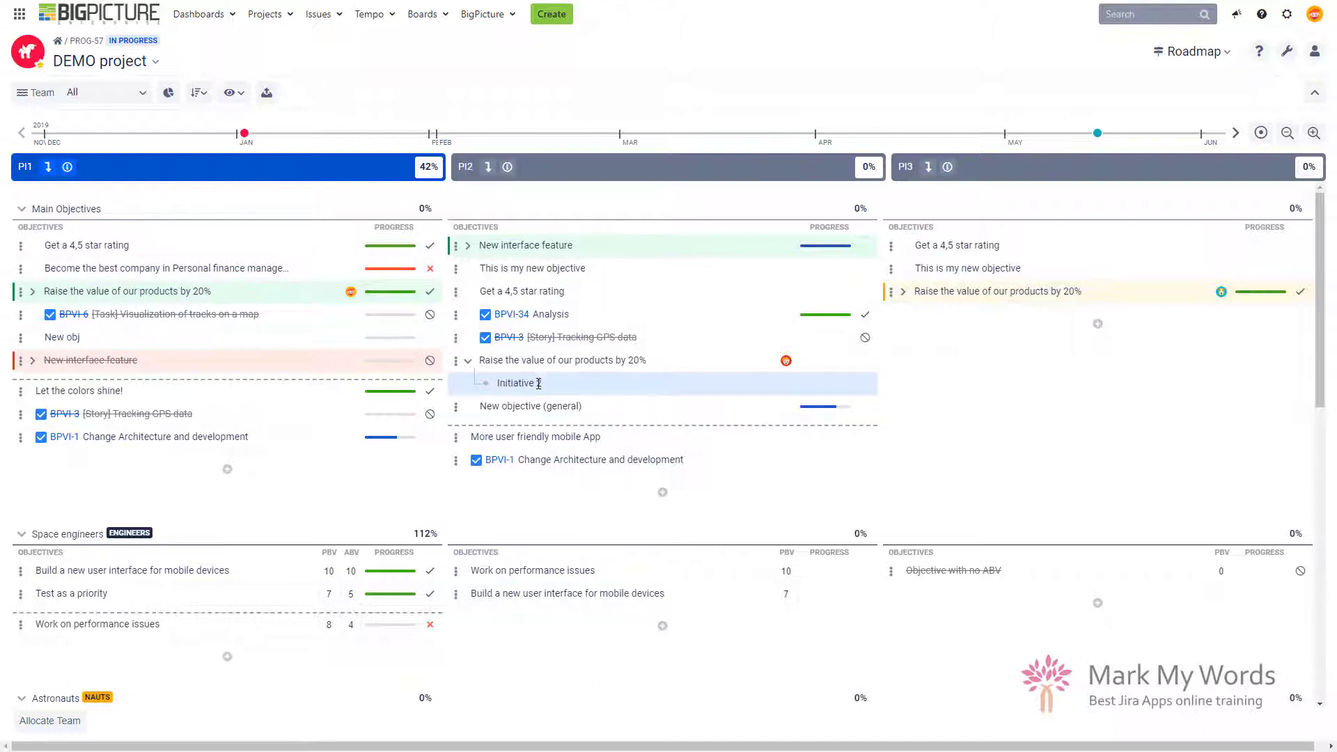
left_click(664, 361)
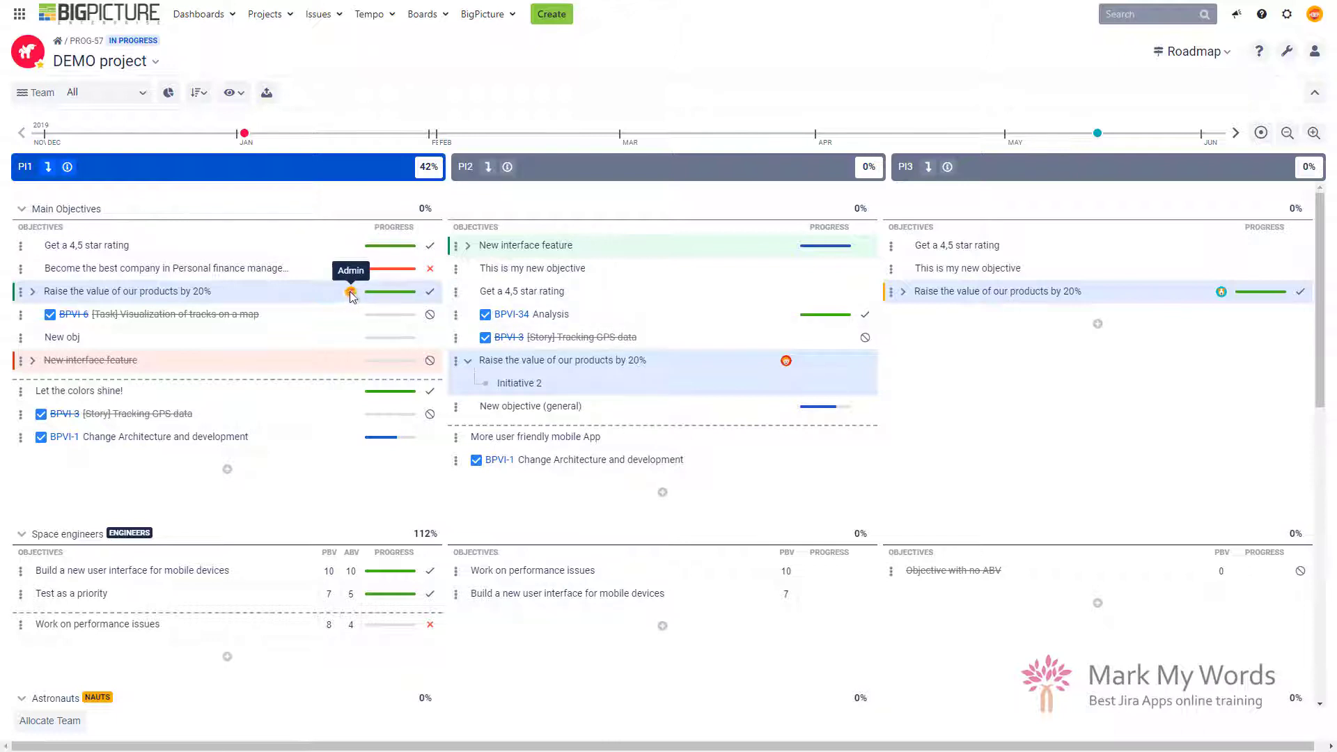
right_click(314, 298)
left_click(350, 406)
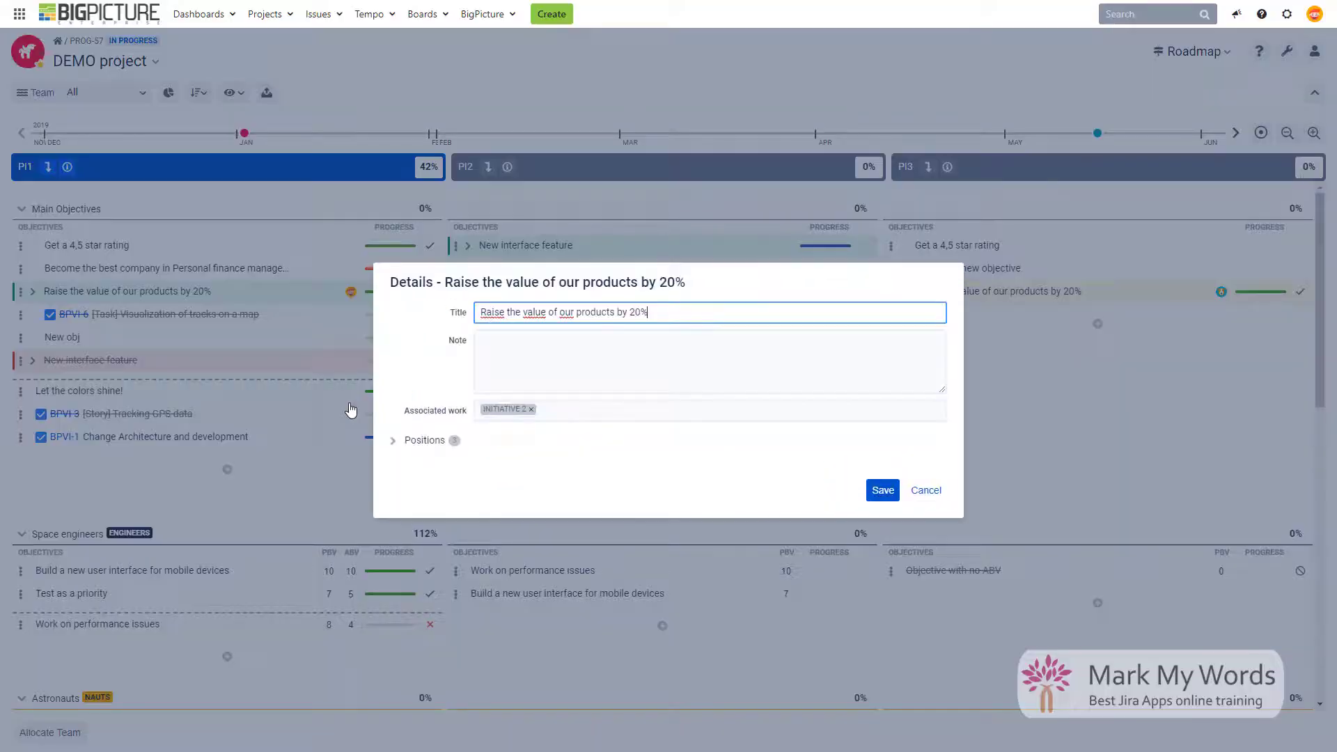
left_click(392, 443)
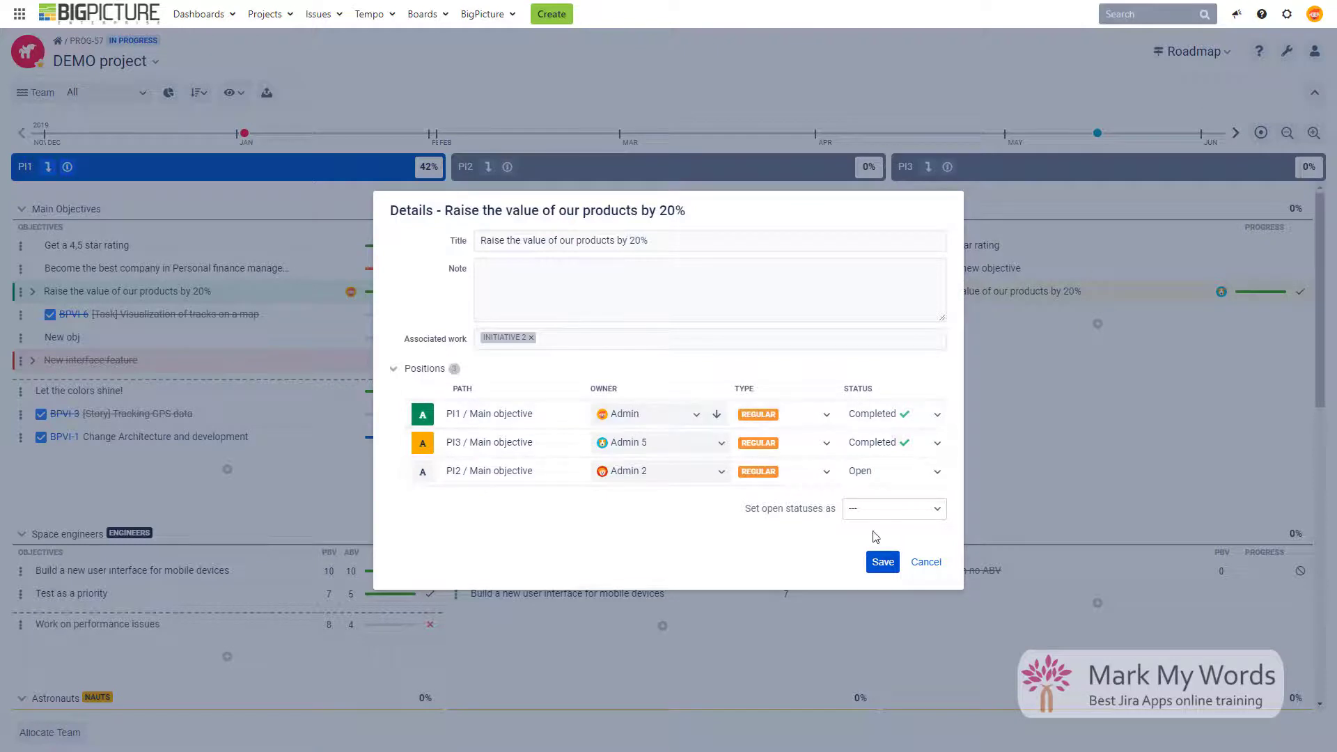
left_click(926, 562)
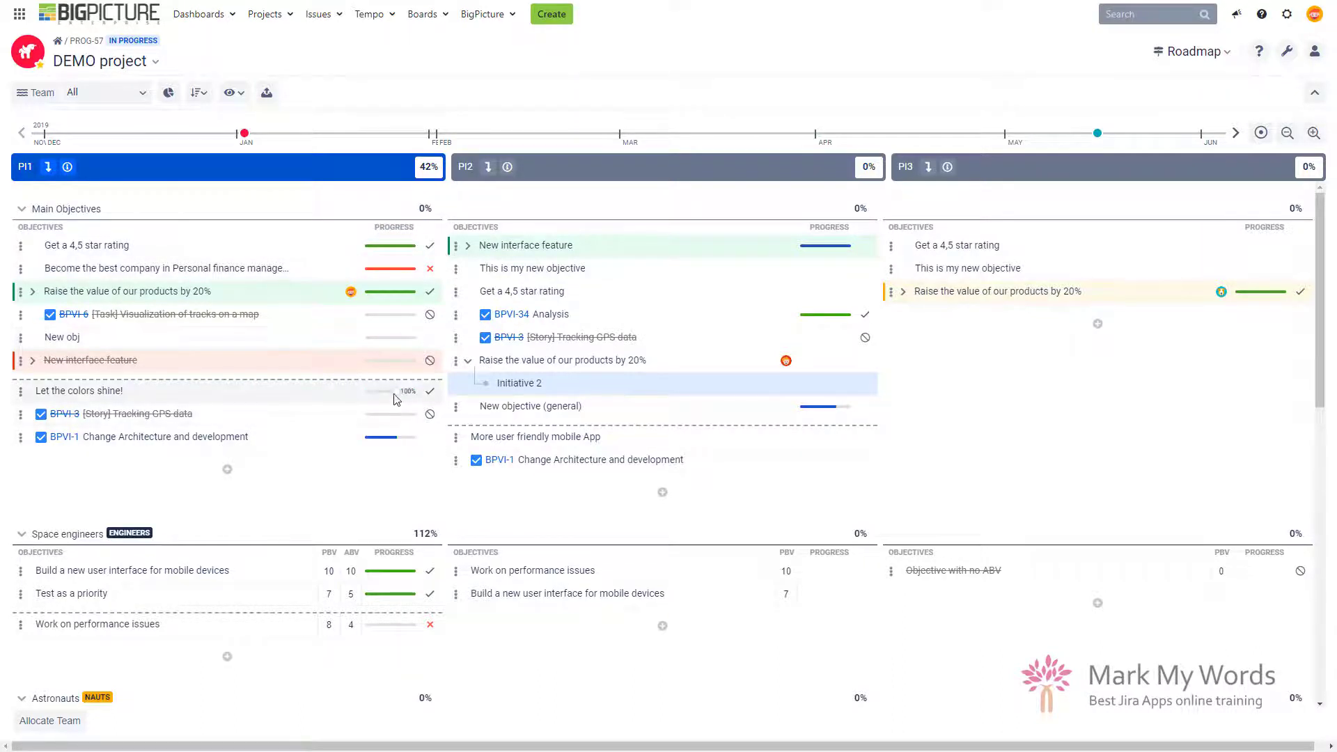
left_click_drag(397, 396, 375, 398)
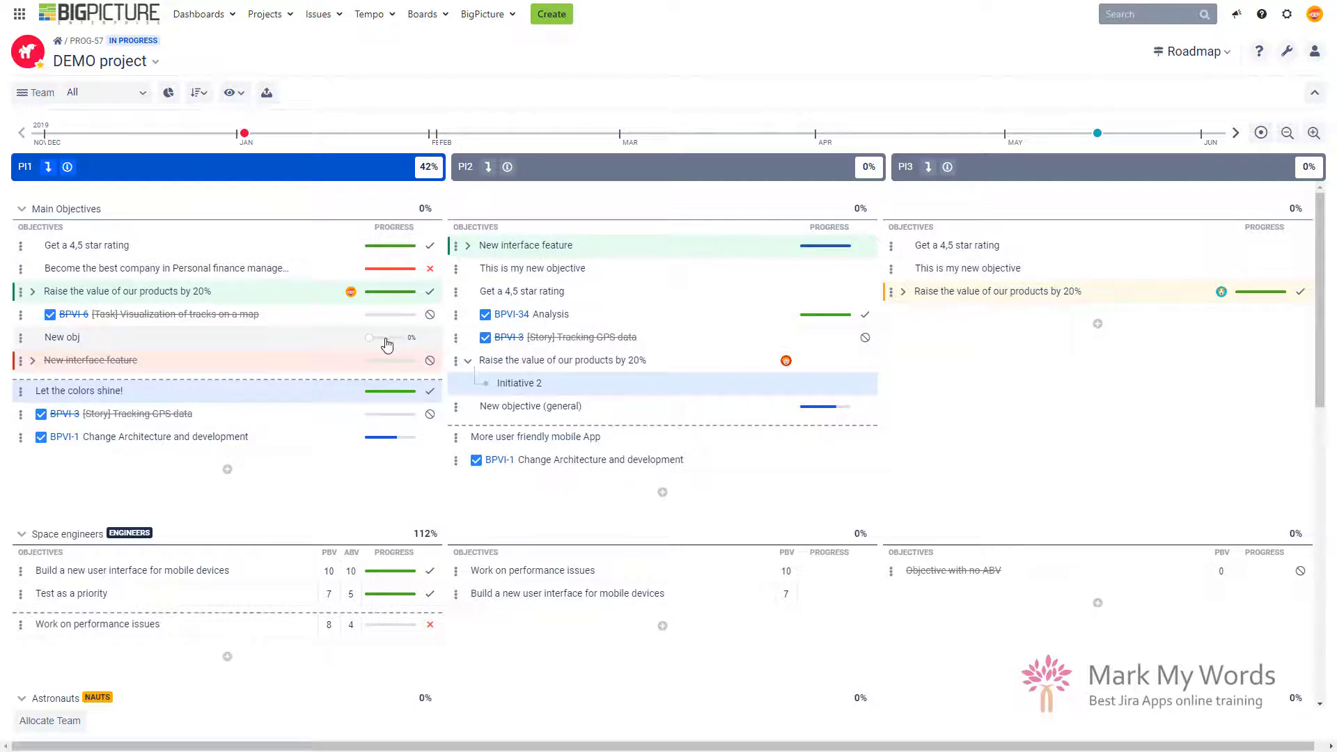
Switch to the Resources module and show Workload and Tasks alongside Capacity for the individuals with tasks.
left_click(1194, 51)
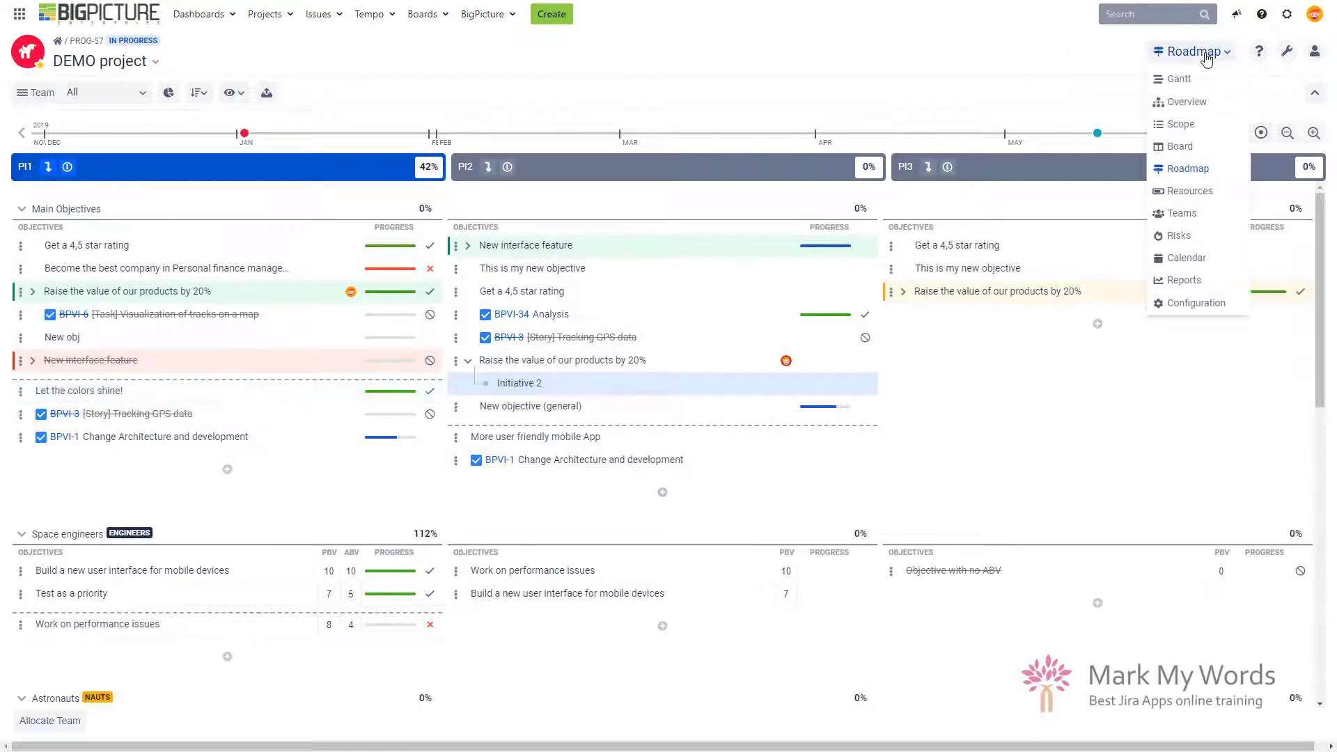
left_click(1192, 195)
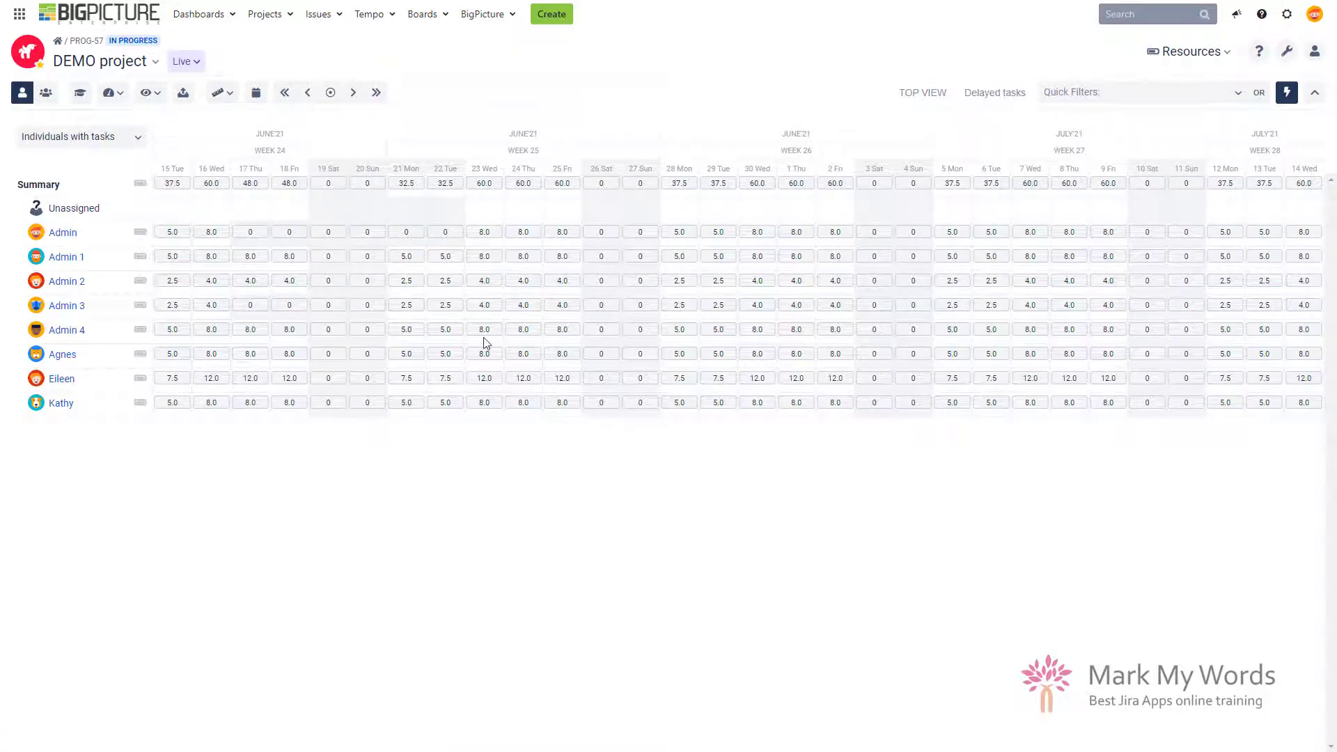
left_click(148, 98)
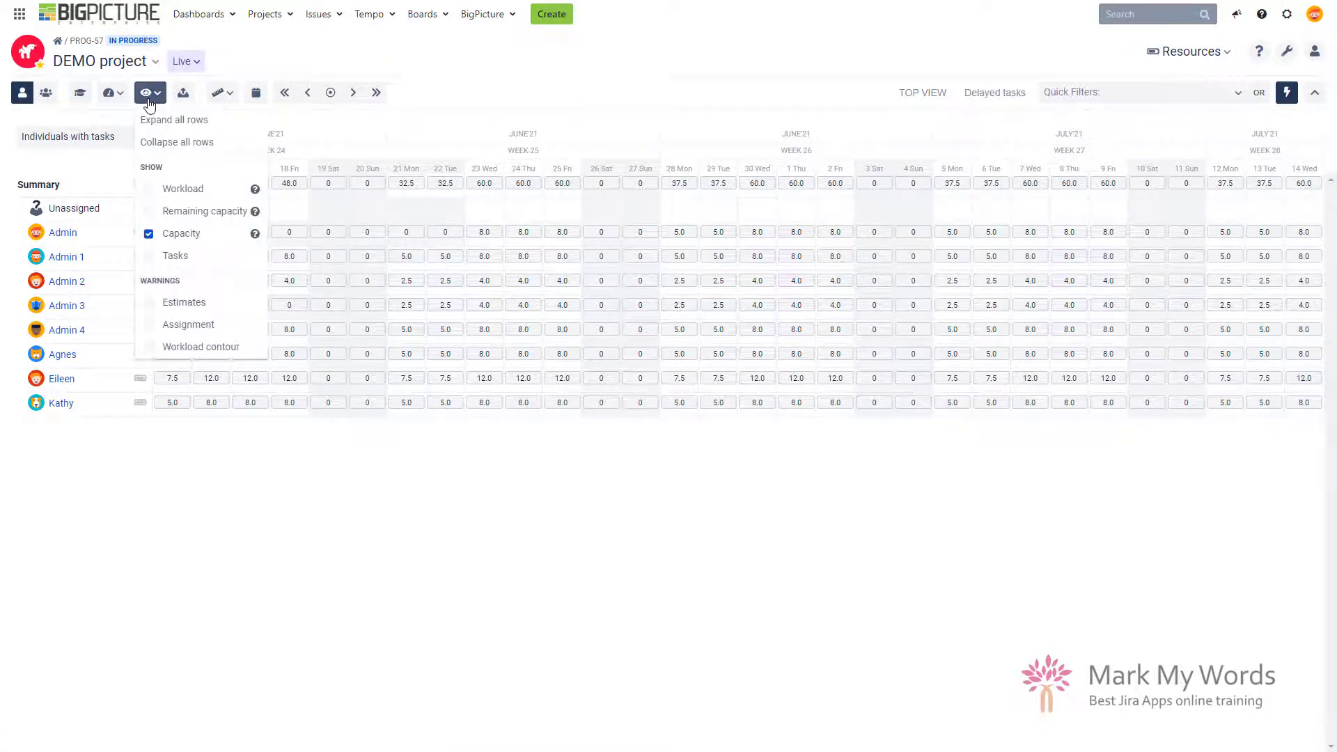
left_click(148, 190)
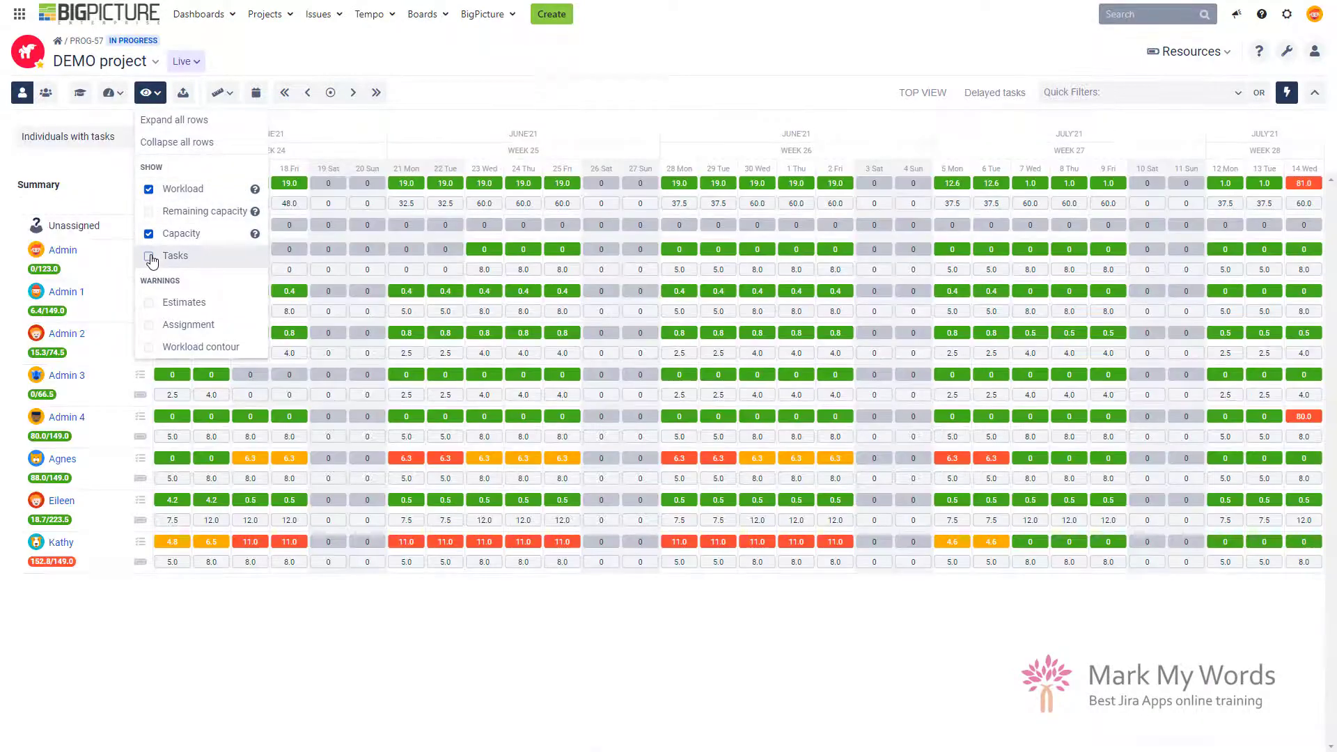
left_click(149, 256)
left_click(471, 119)
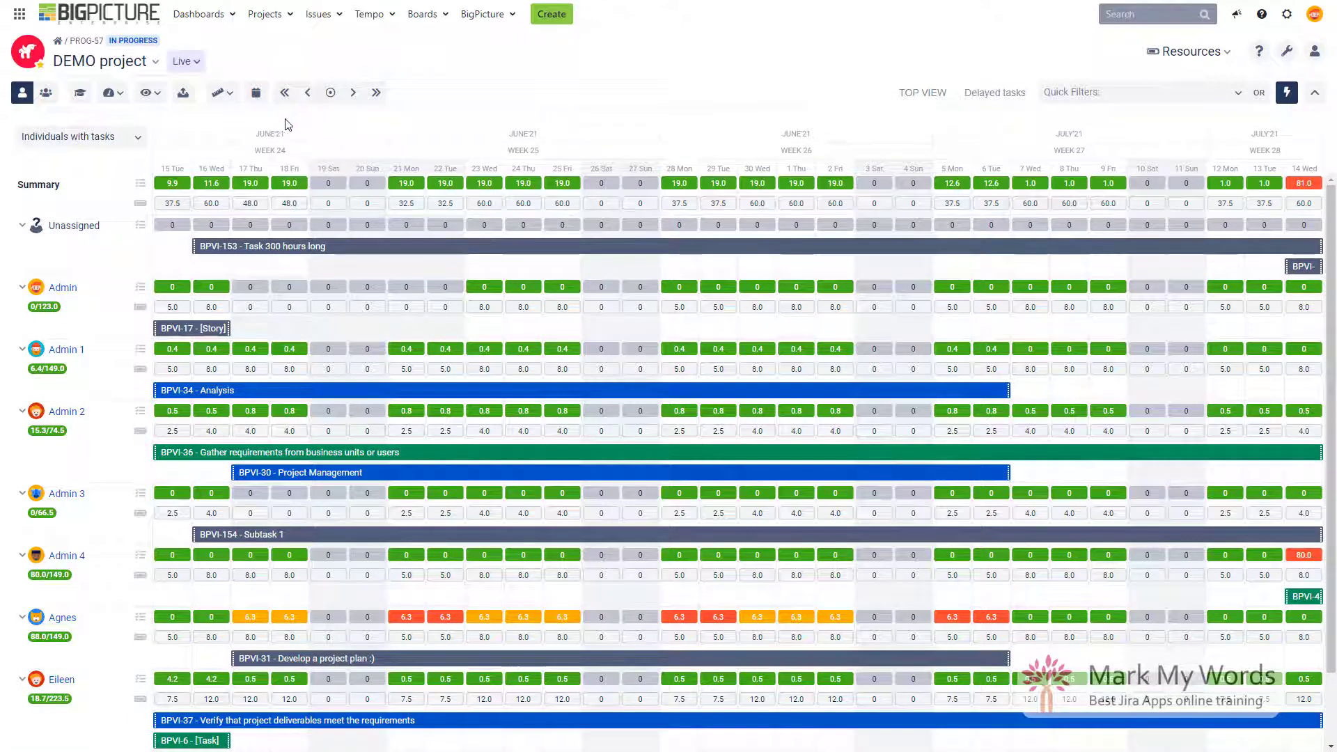
Set the resource timeline to start on 17 June 2021.
left_click(256, 96)
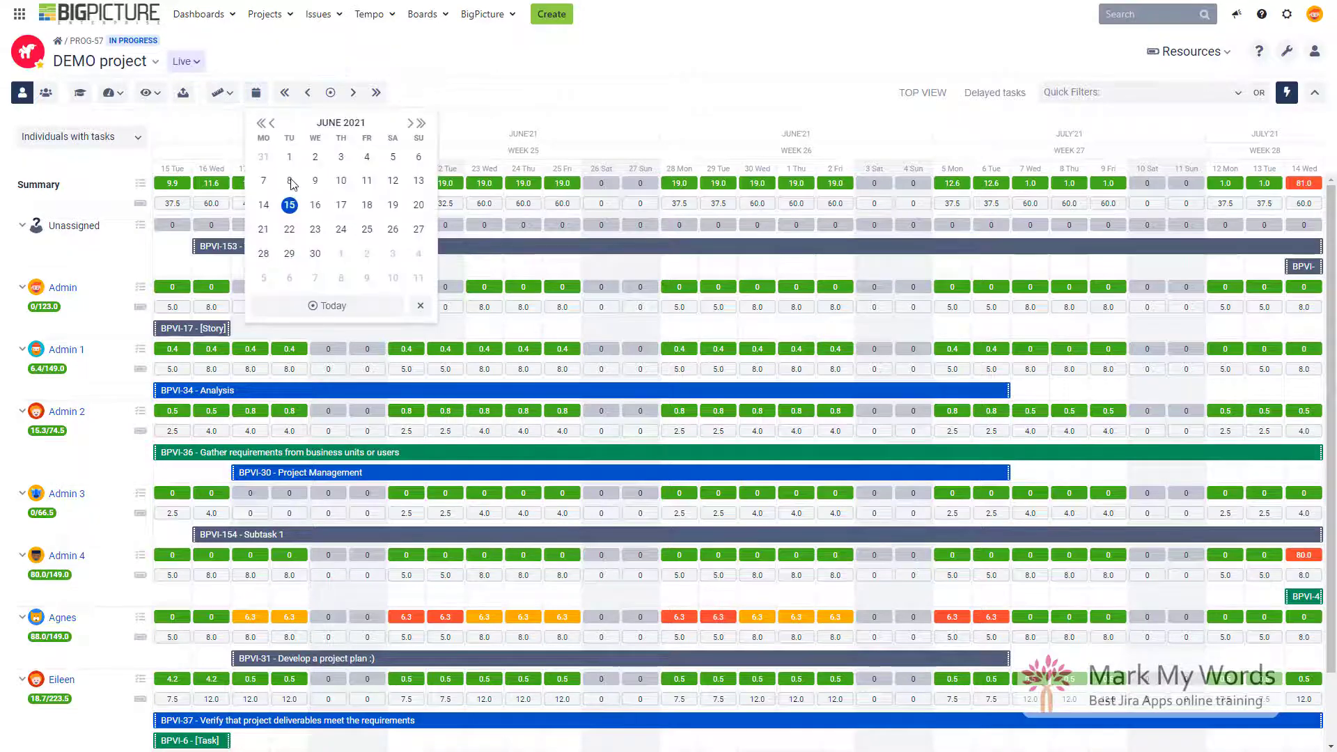
left_click(341, 207)
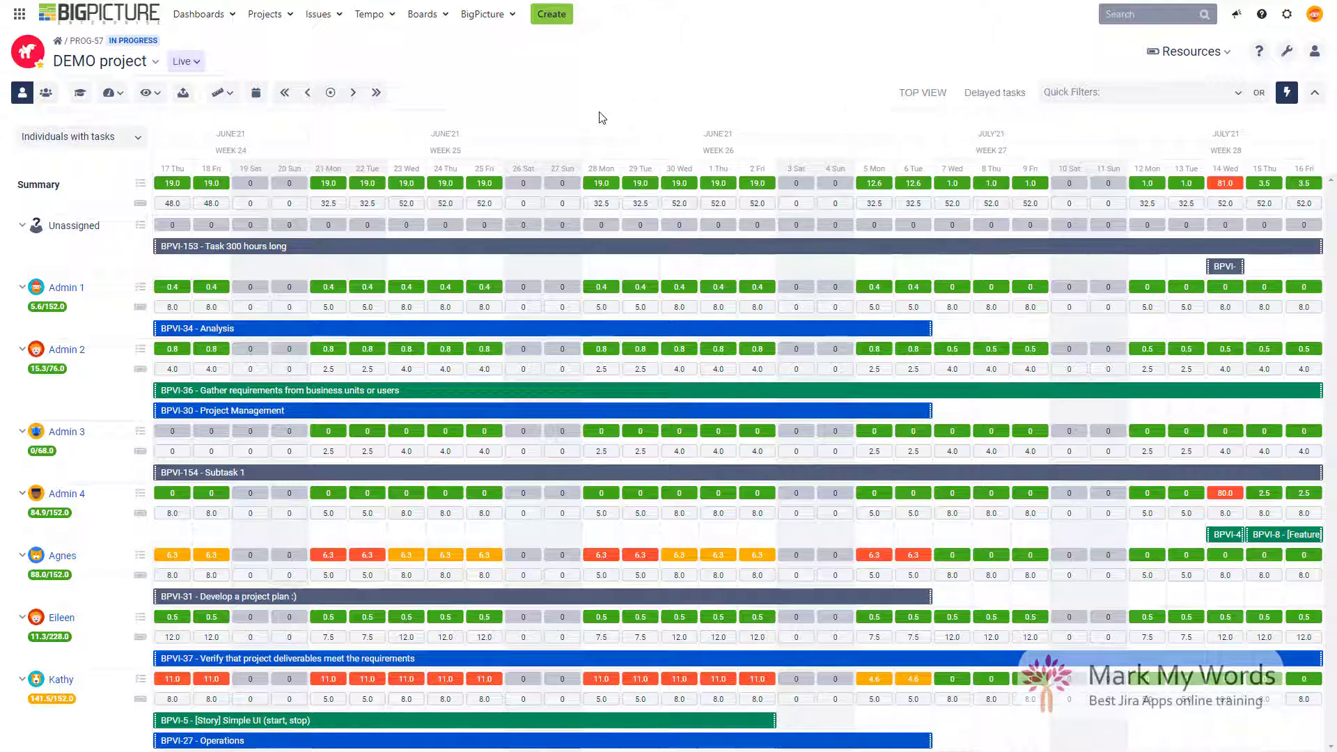
Switch to the Risks module, and look through the risk matrix and its options for adding risks.
left_click(1218, 52)
left_click(1193, 243)
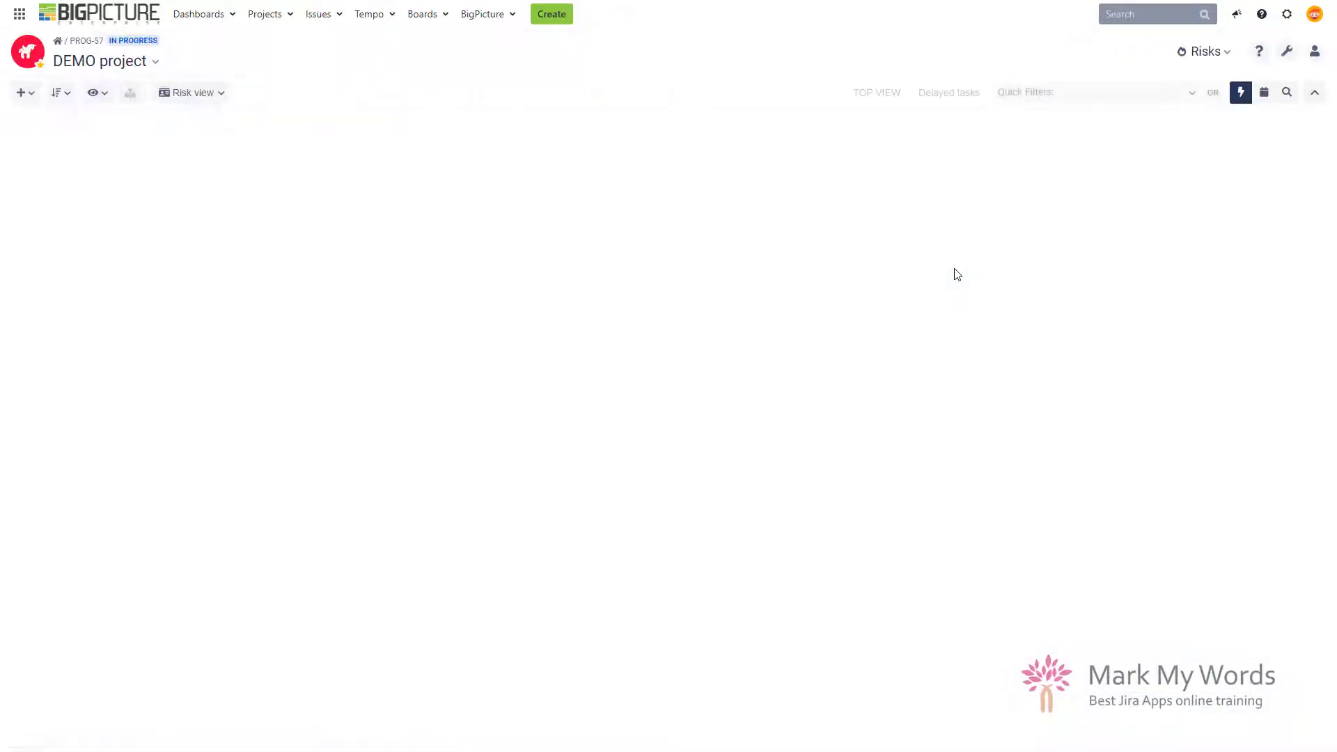
scroll(613, 488, "down", 8)
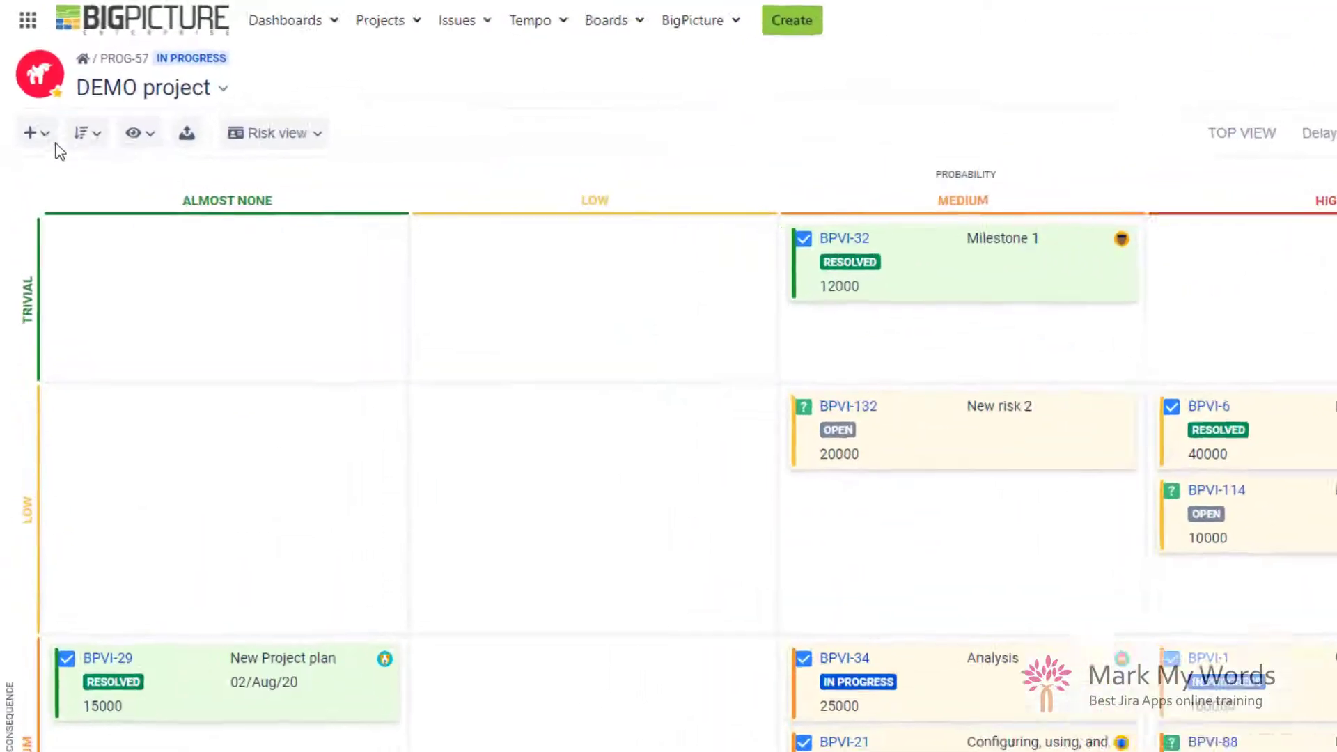
left_click(32, 93)
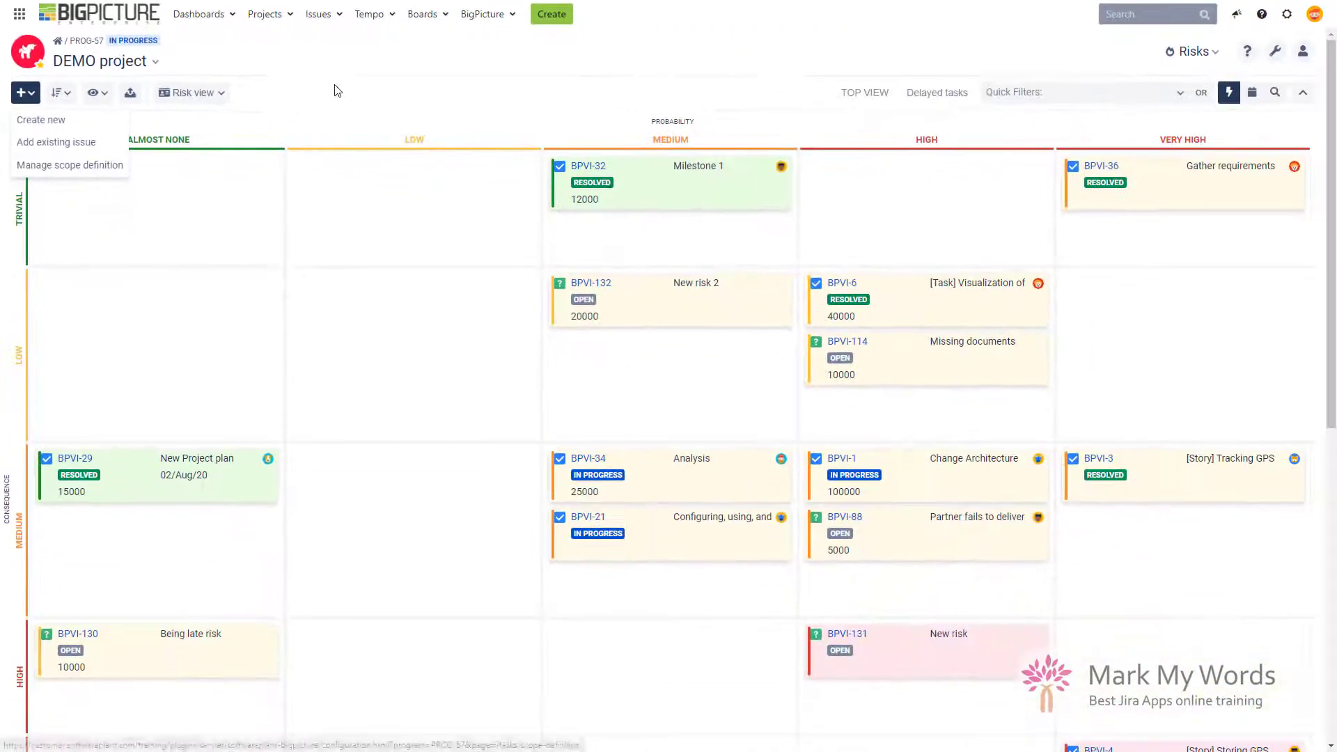
Switch to the Calendar module and look at the options for adding a new task.
left_click(1193, 51)
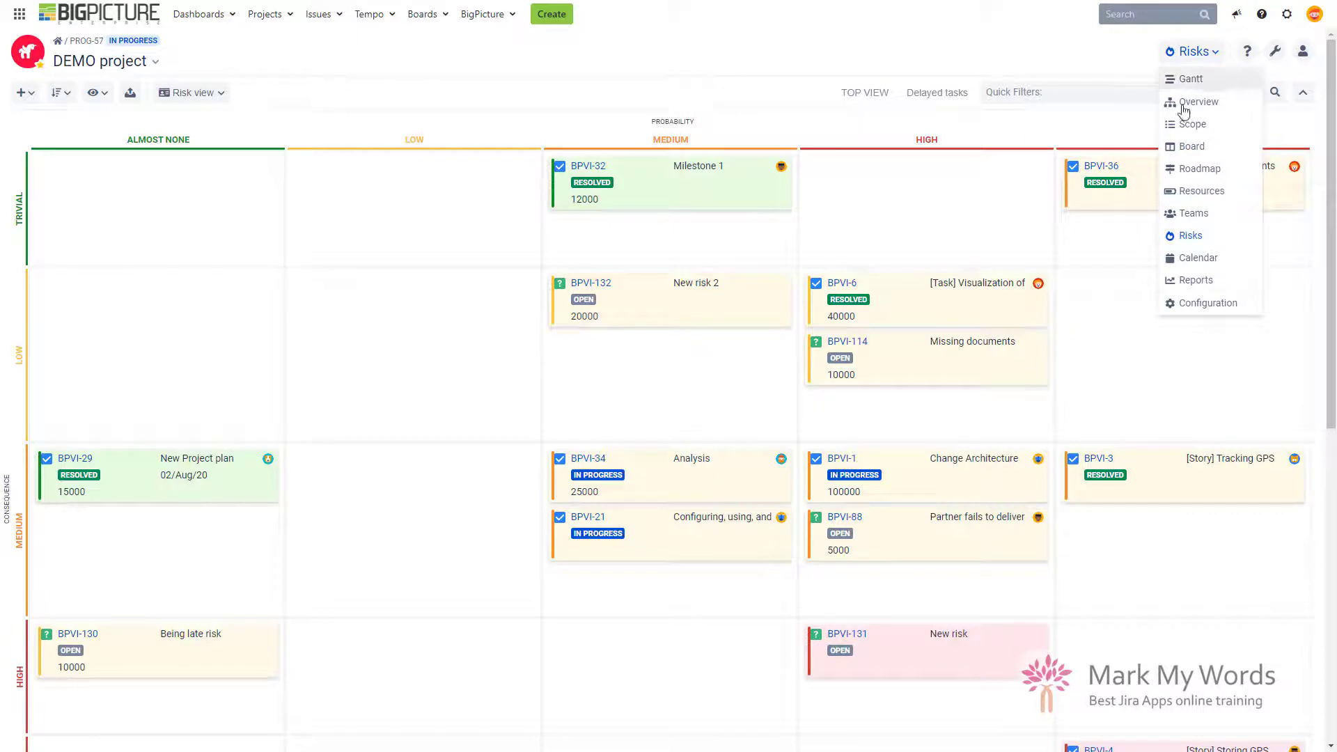
left_click(1208, 261)
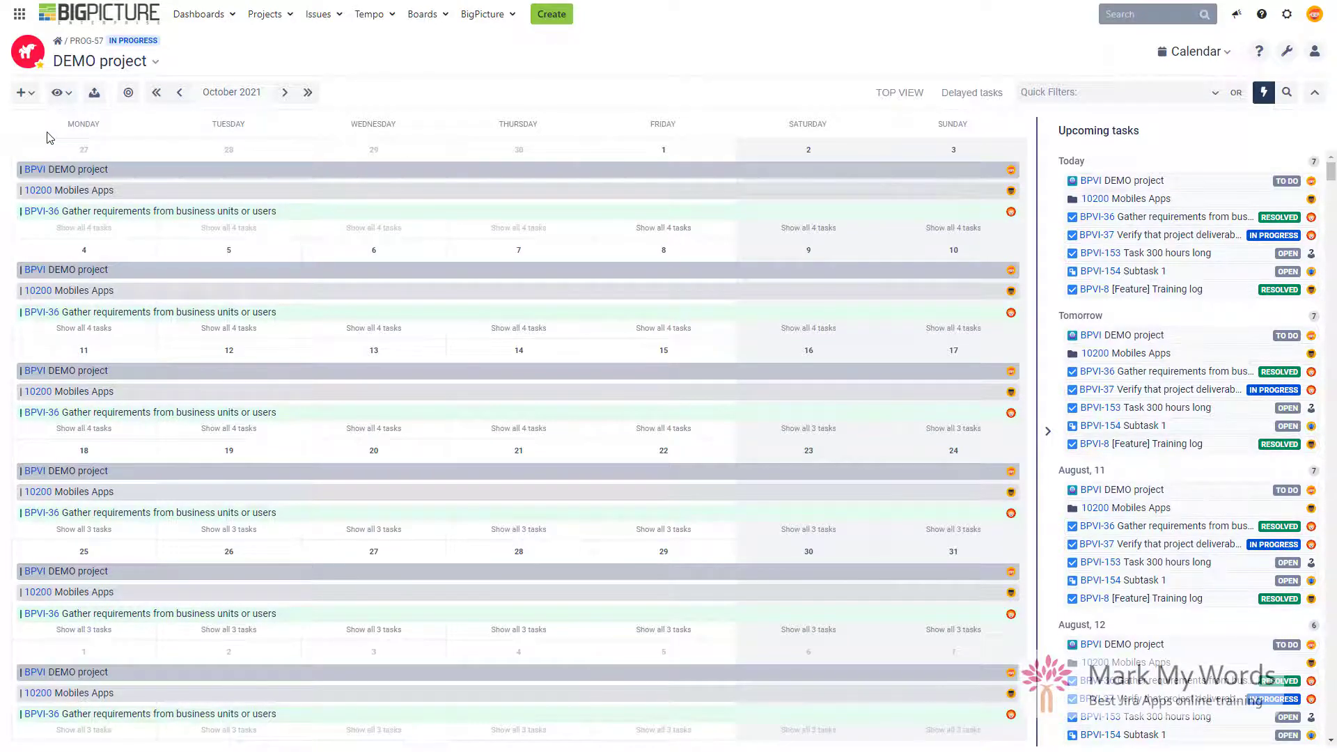
left_click(24, 92)
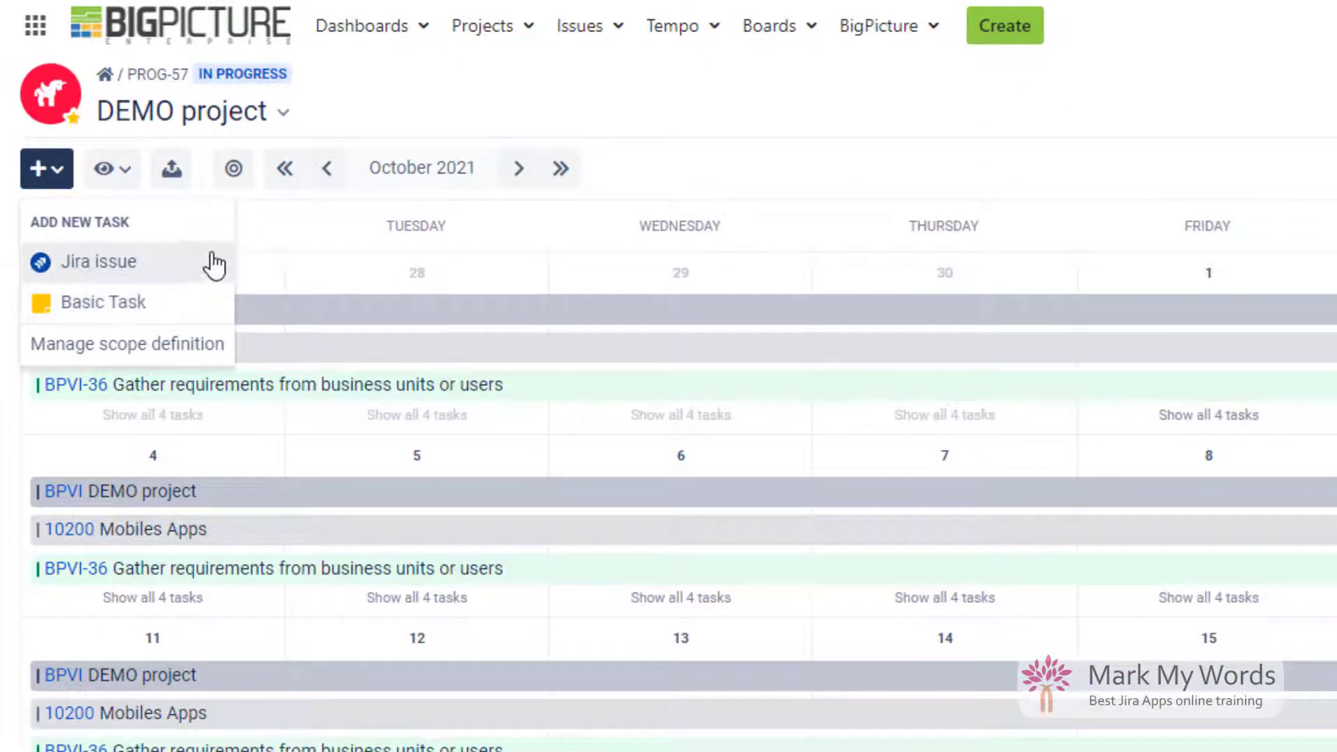
left_click(324, 247)
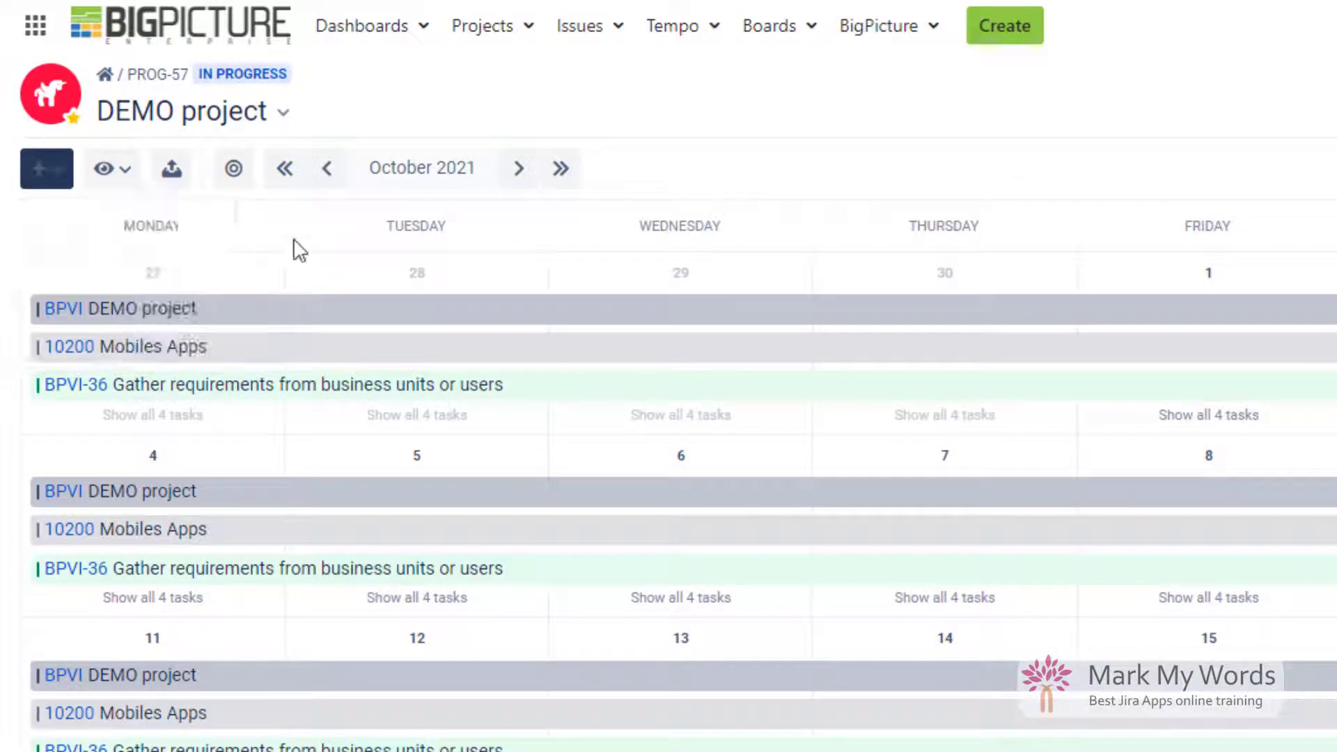
Turn on End Date mode for the October 2021 calendar.
left_click(125, 183)
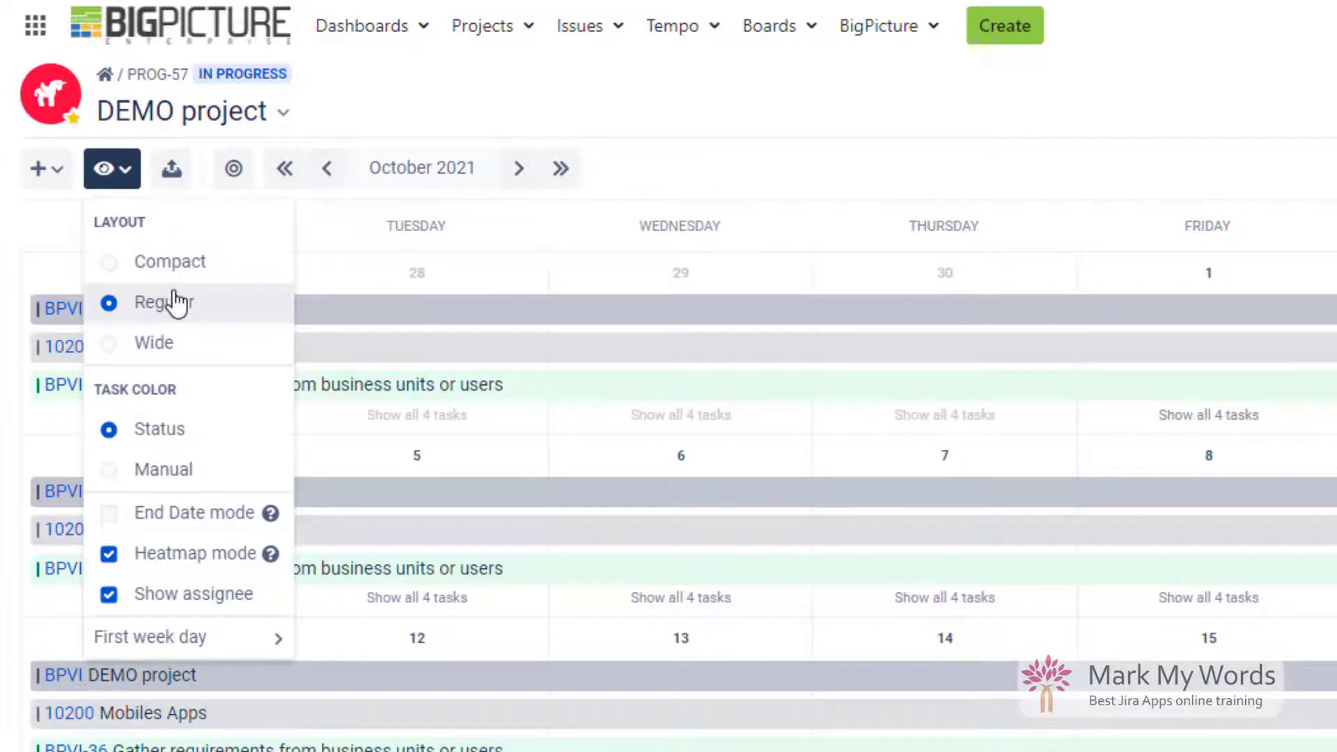
left_click(111, 519)
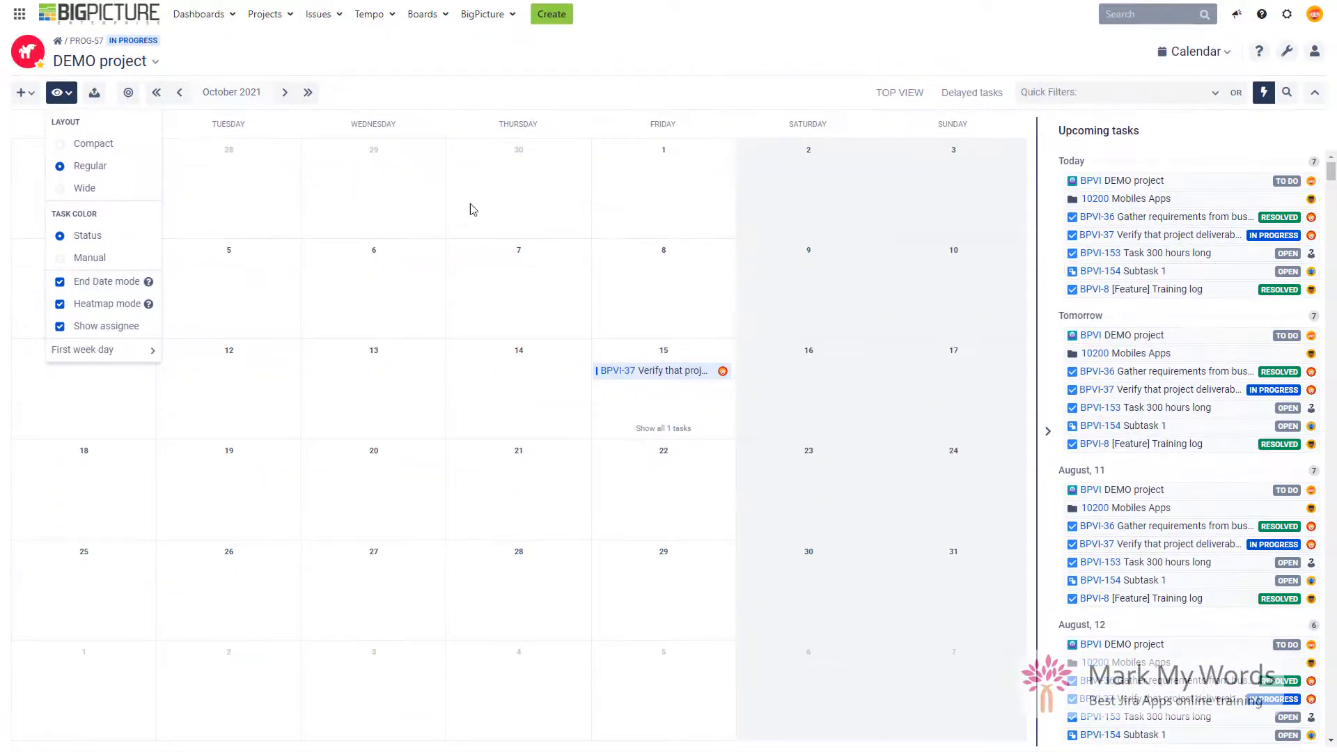
left_click(704, 81)
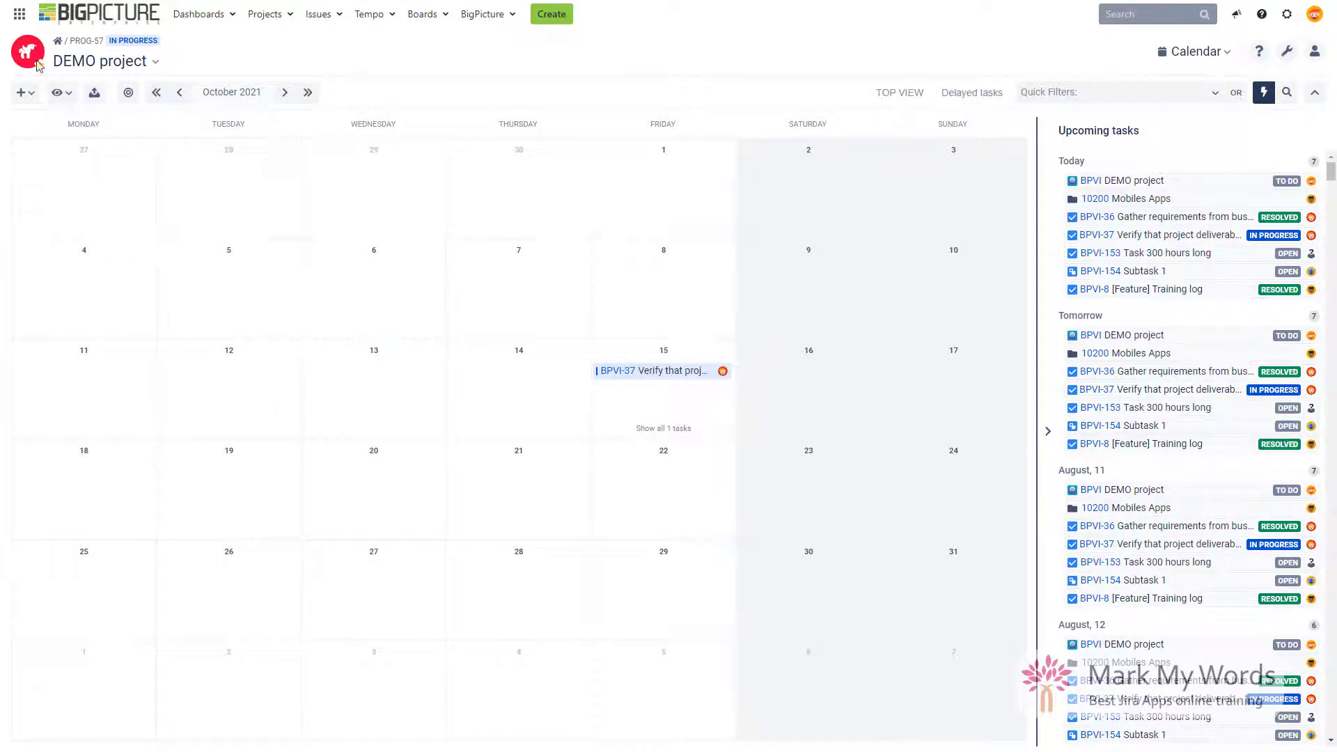
Check the options for adding a task again, and turn off the calendar's End Date mode.
left_click(21, 92)
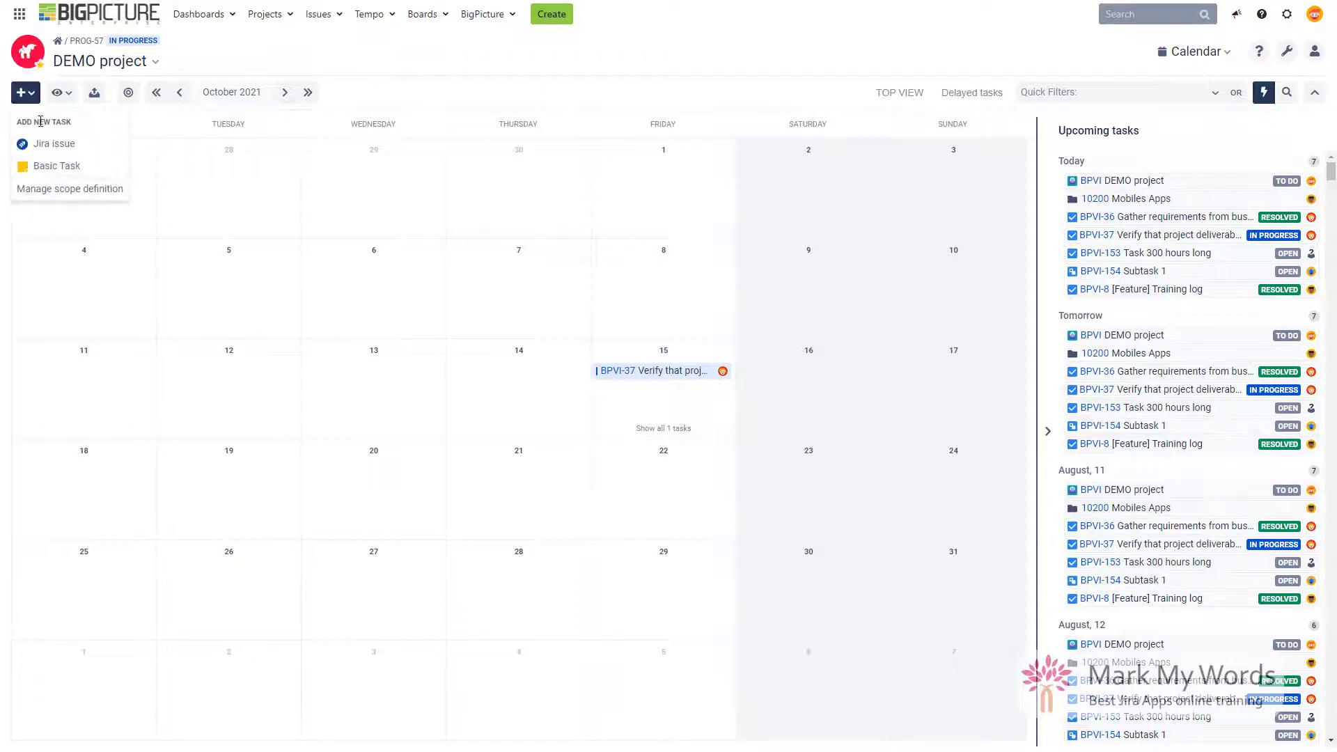
left_click(59, 96)
left_click(60, 282)
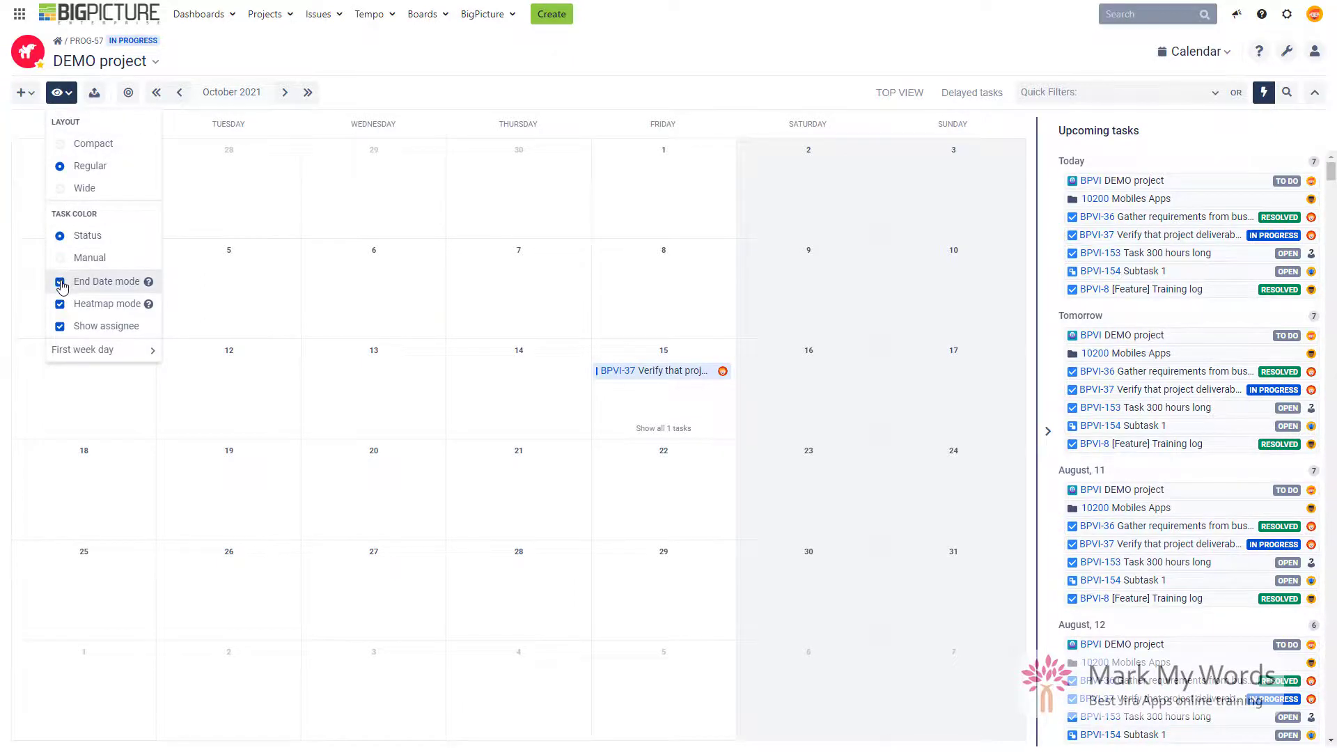
Look at the new marker form for 12 October 2021 in the calendar, and close it without saving.
left_click(382, 104)
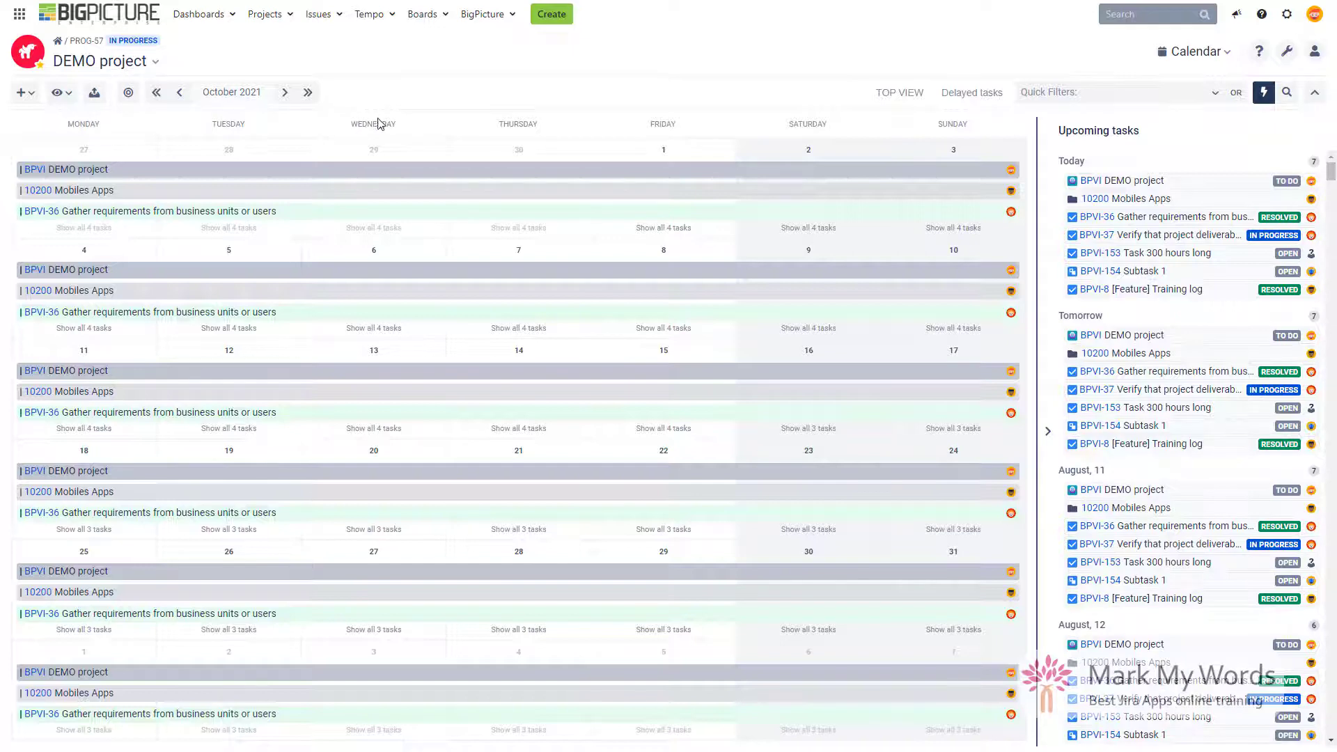
left_click(230, 355)
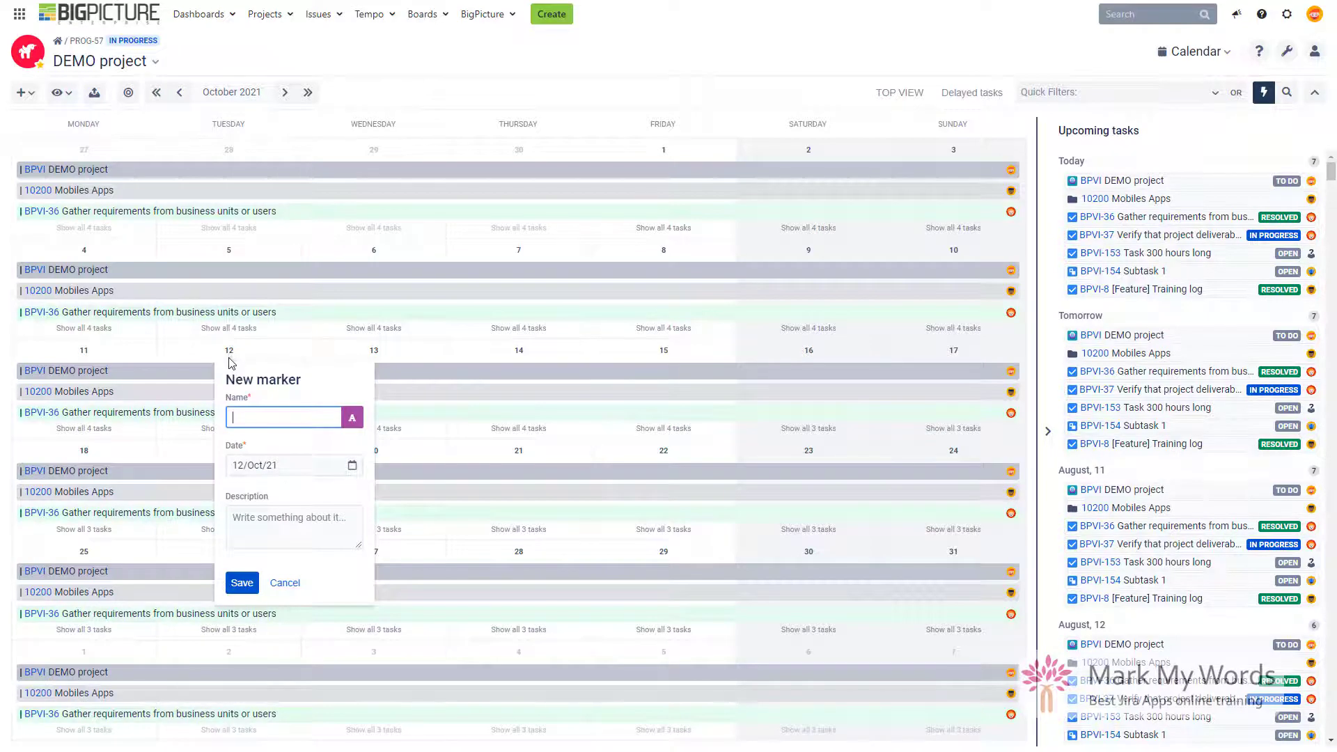
left_click(285, 583)
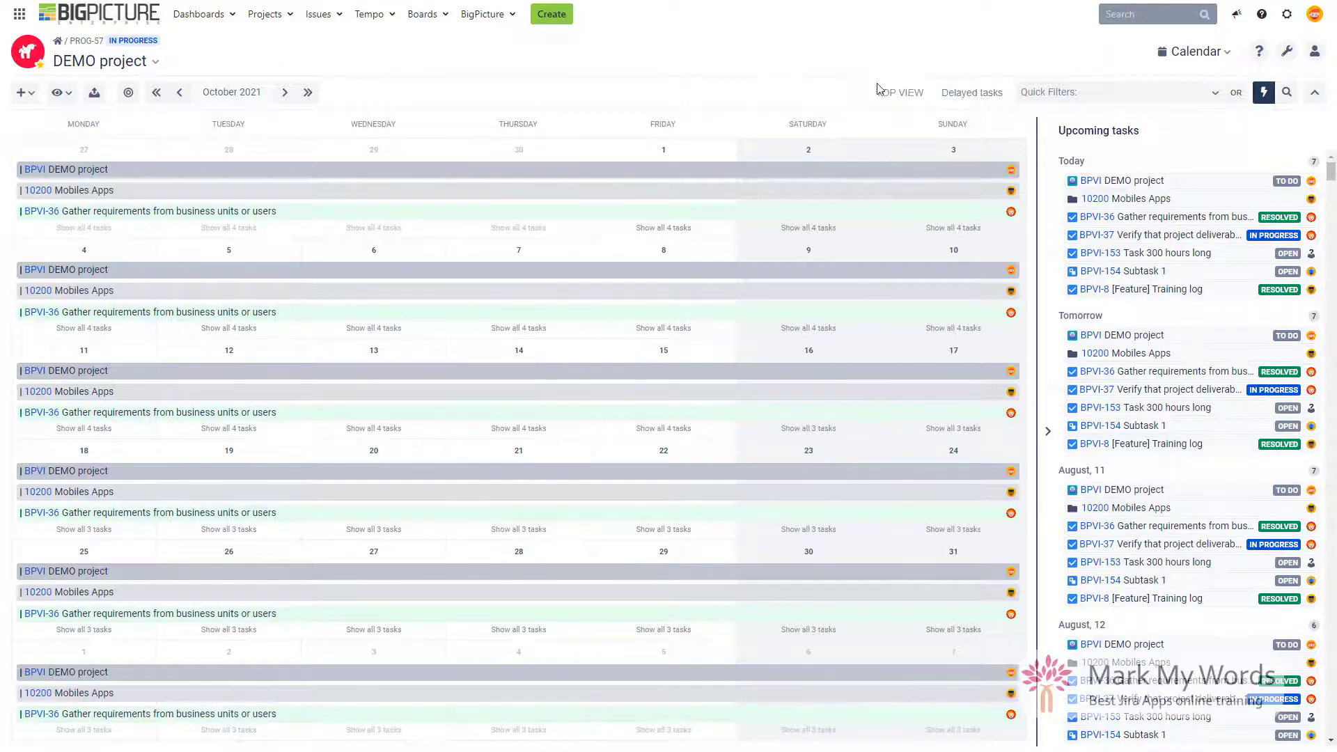
Switch to the Gantt module, and view the Box types page in the app administration before returning to Gantt.
left_click(1209, 52)
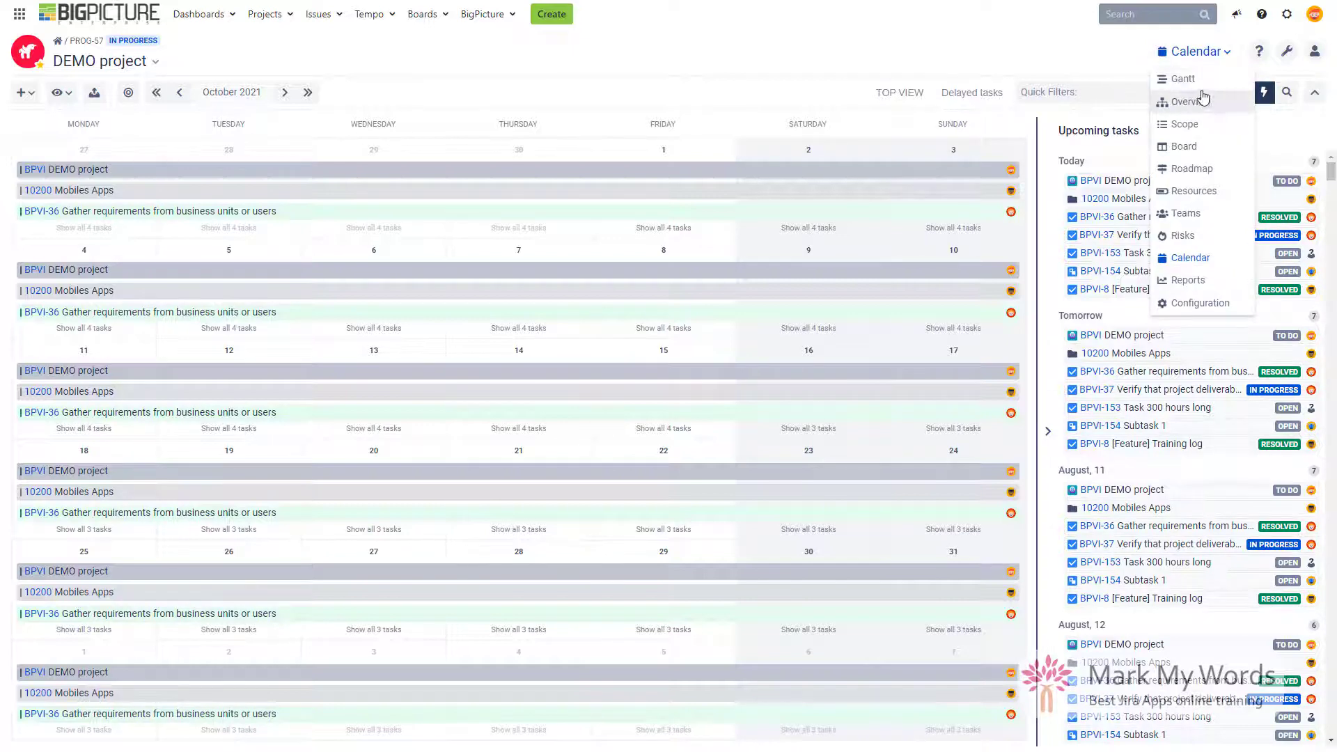
left_click(1190, 80)
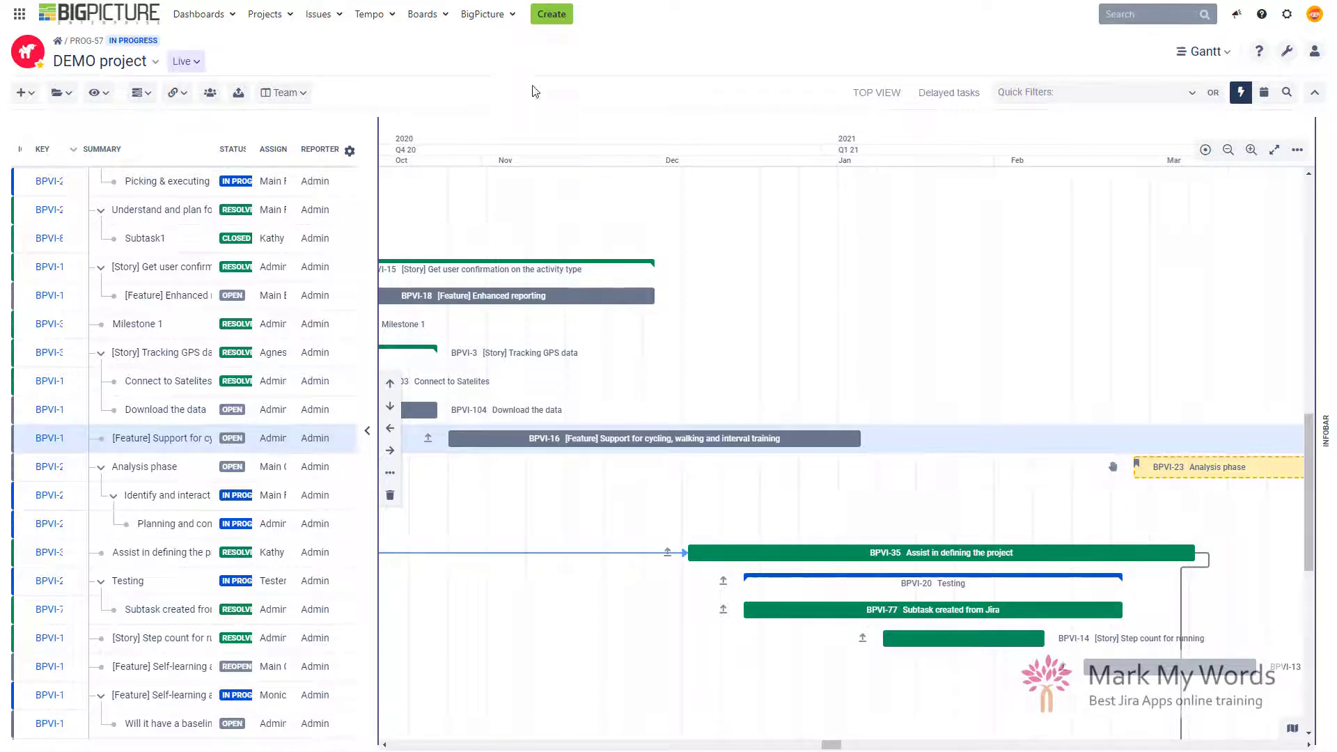
left_click(1287, 51)
left_click(1253, 81)
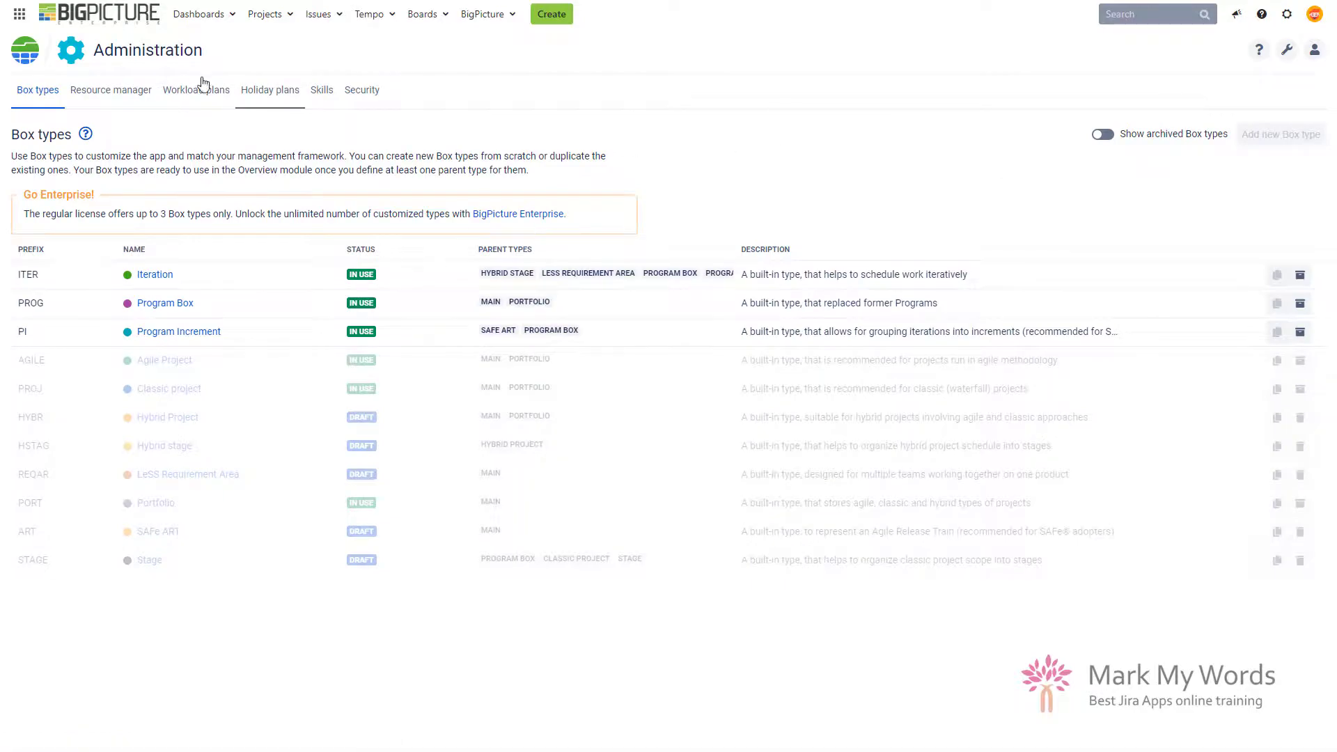
key("alt+Left")
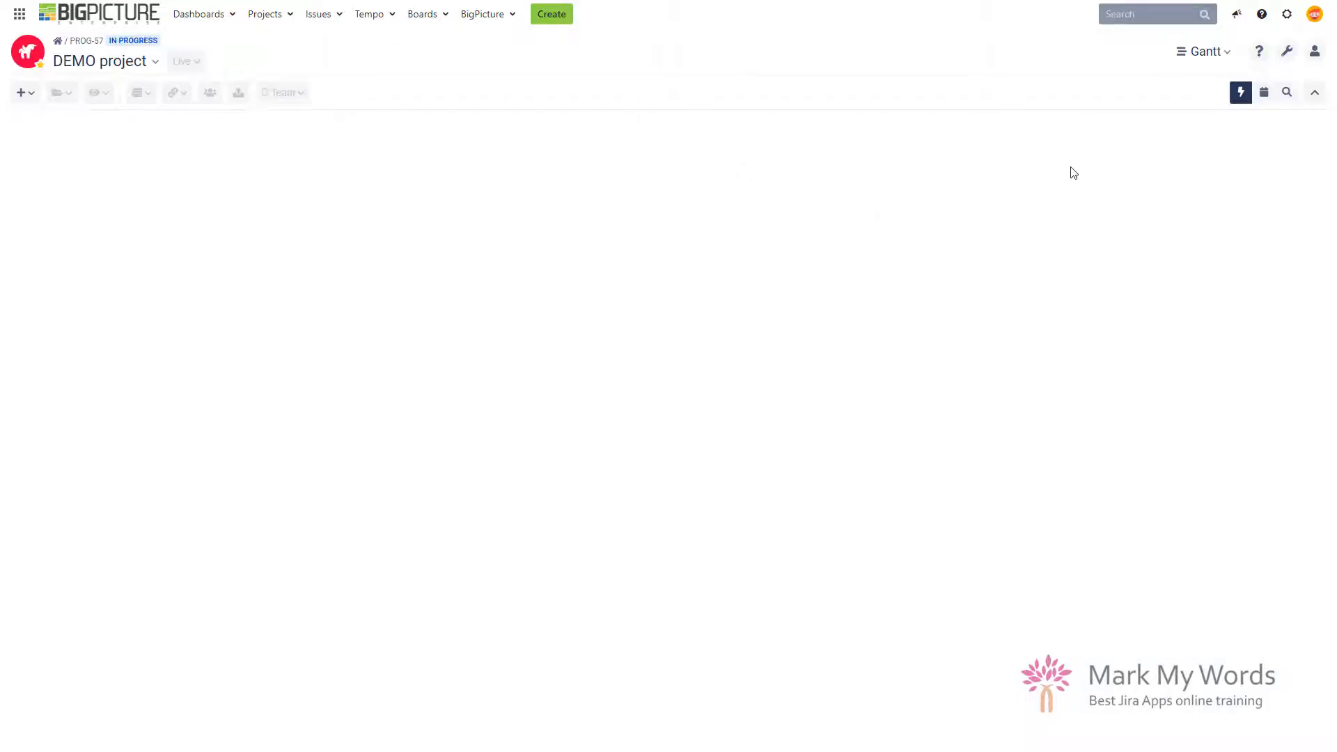
Open the DEMO project's scope definition, and look through its automatic rules and the JQL field suggestions for narrowing down tasks.
left_click(28, 95)
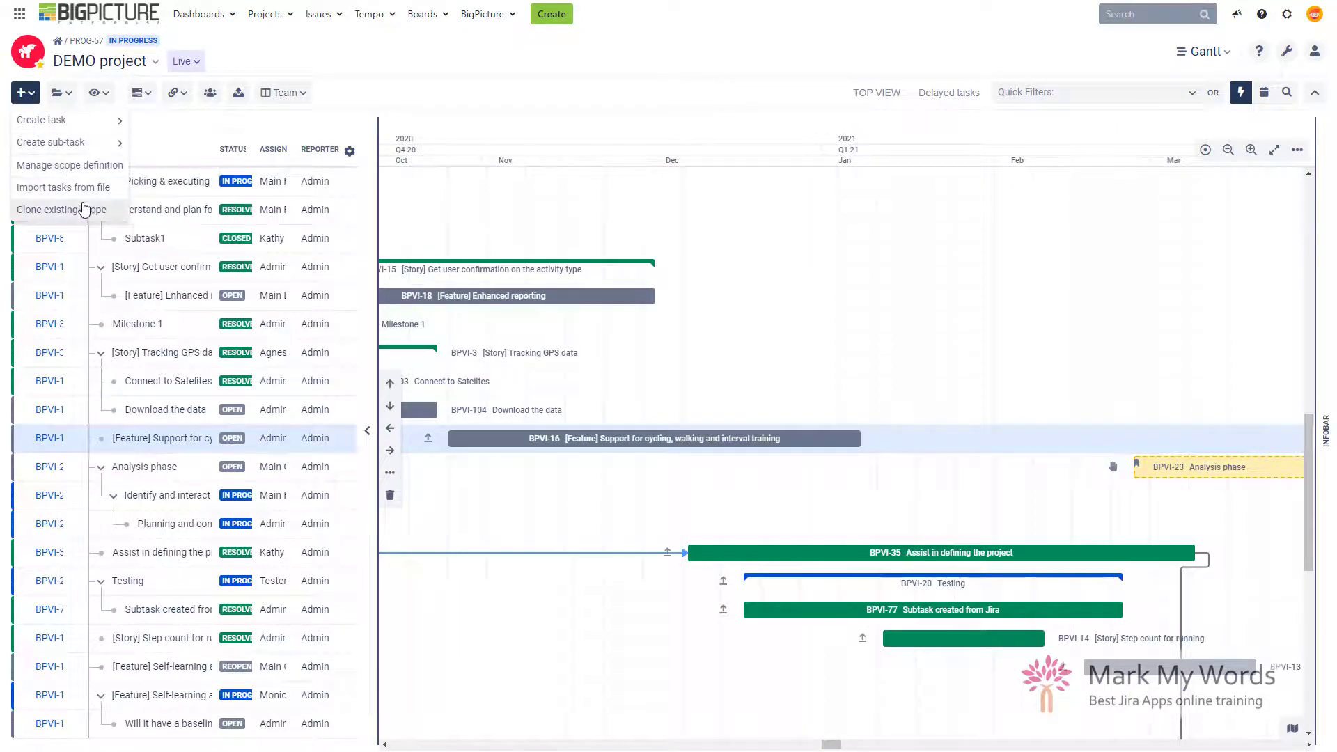
left_click(89, 165)
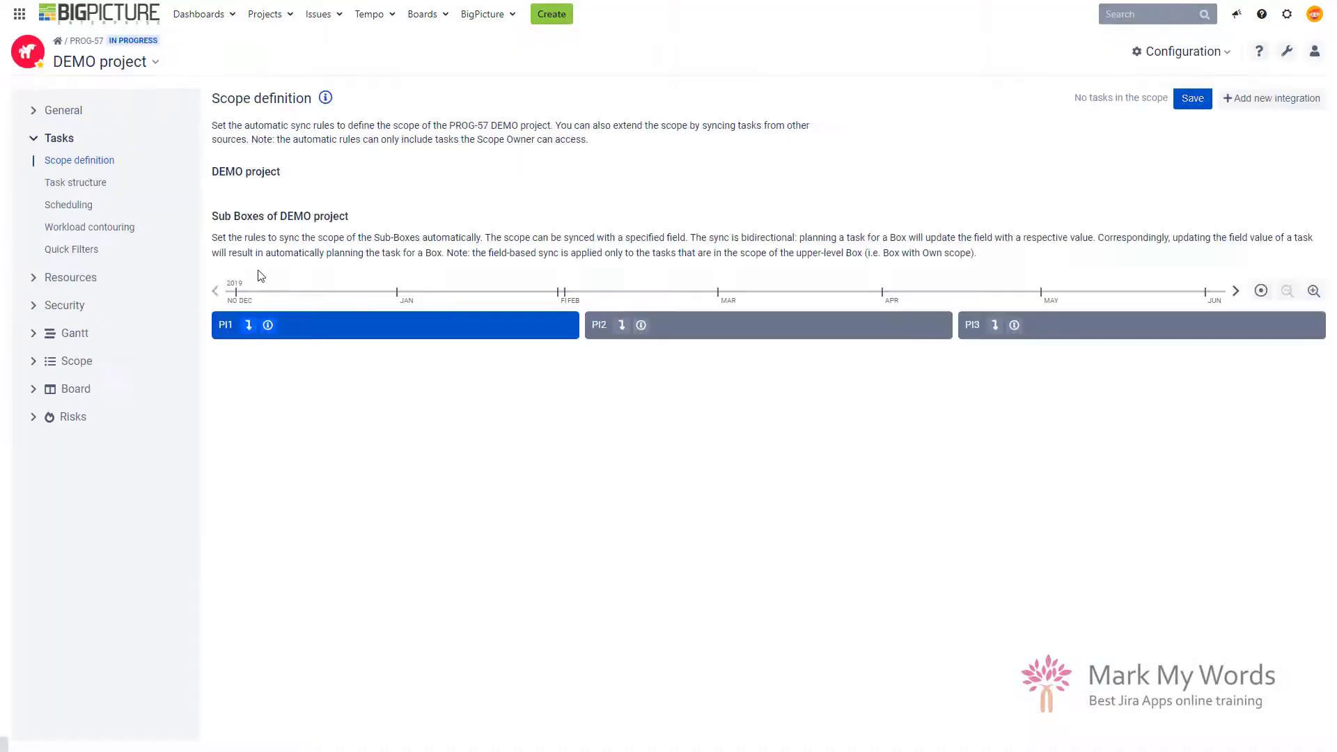
left_click(255, 236)
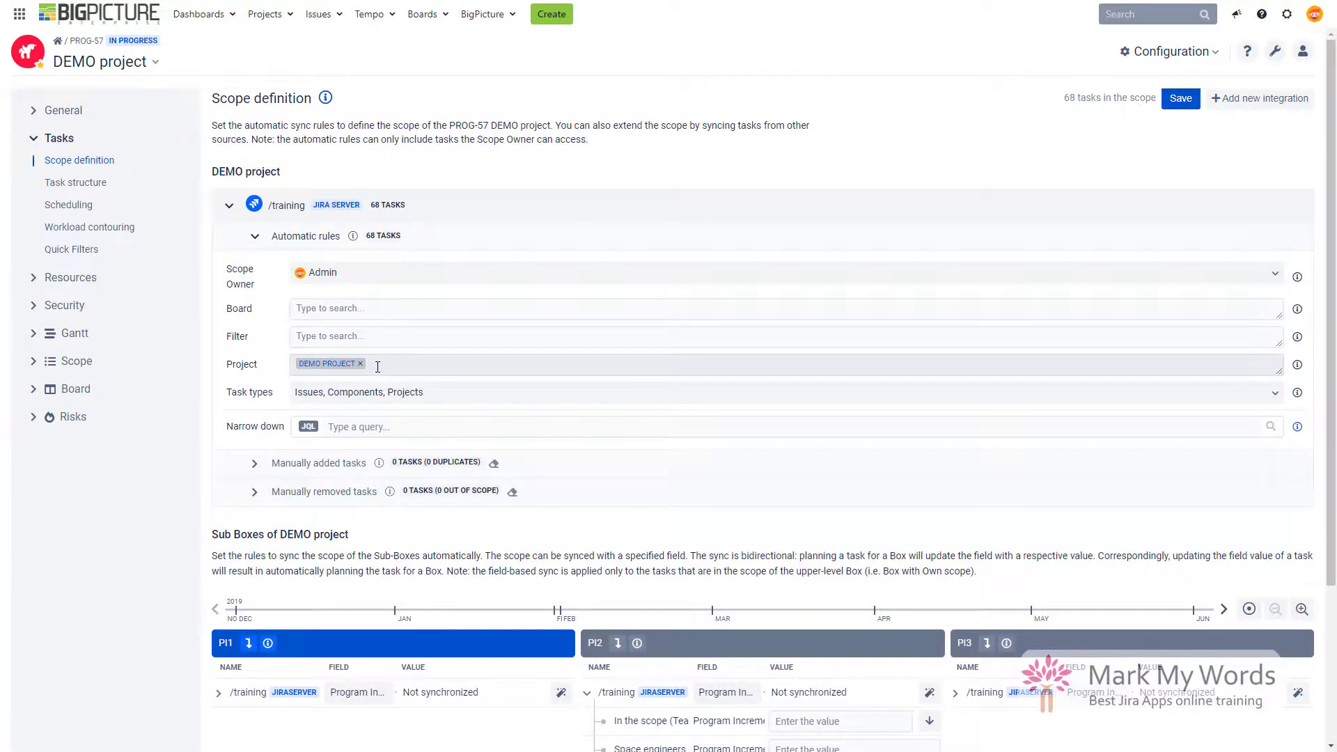
left_click(351, 426)
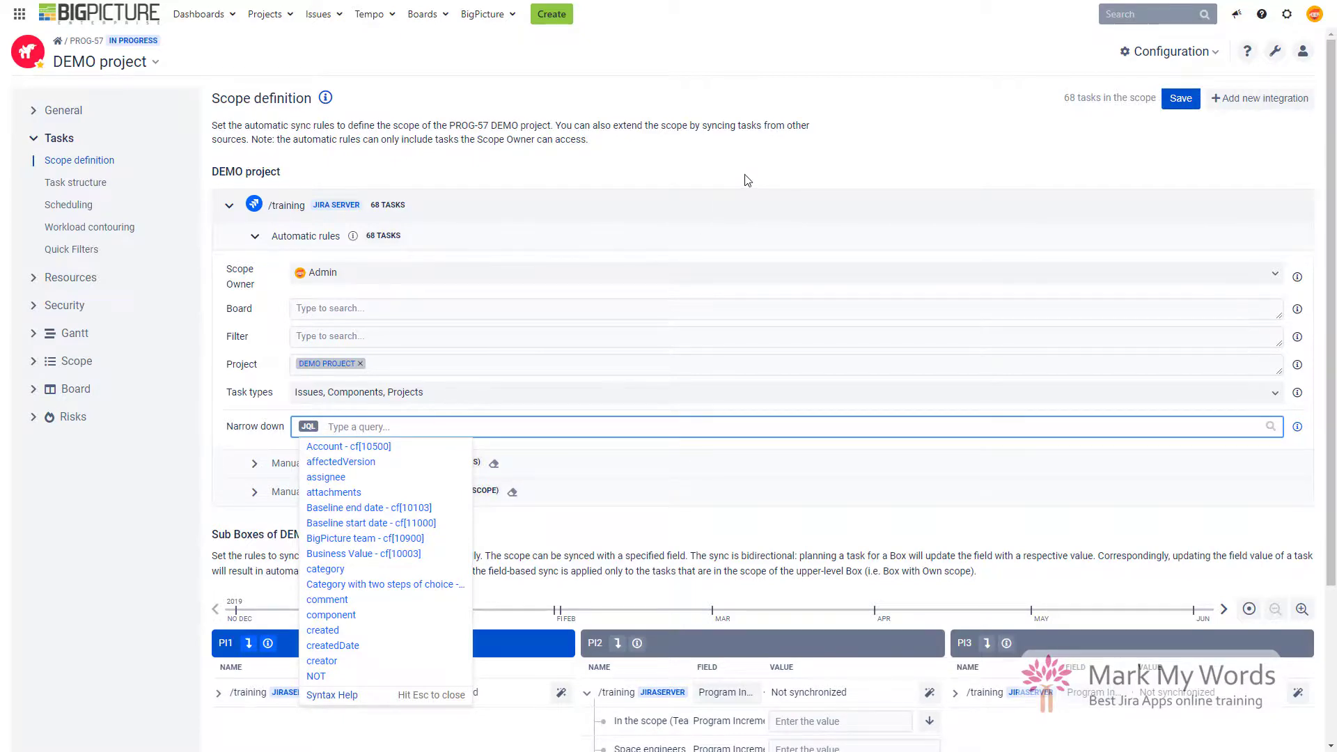
key("Escape")
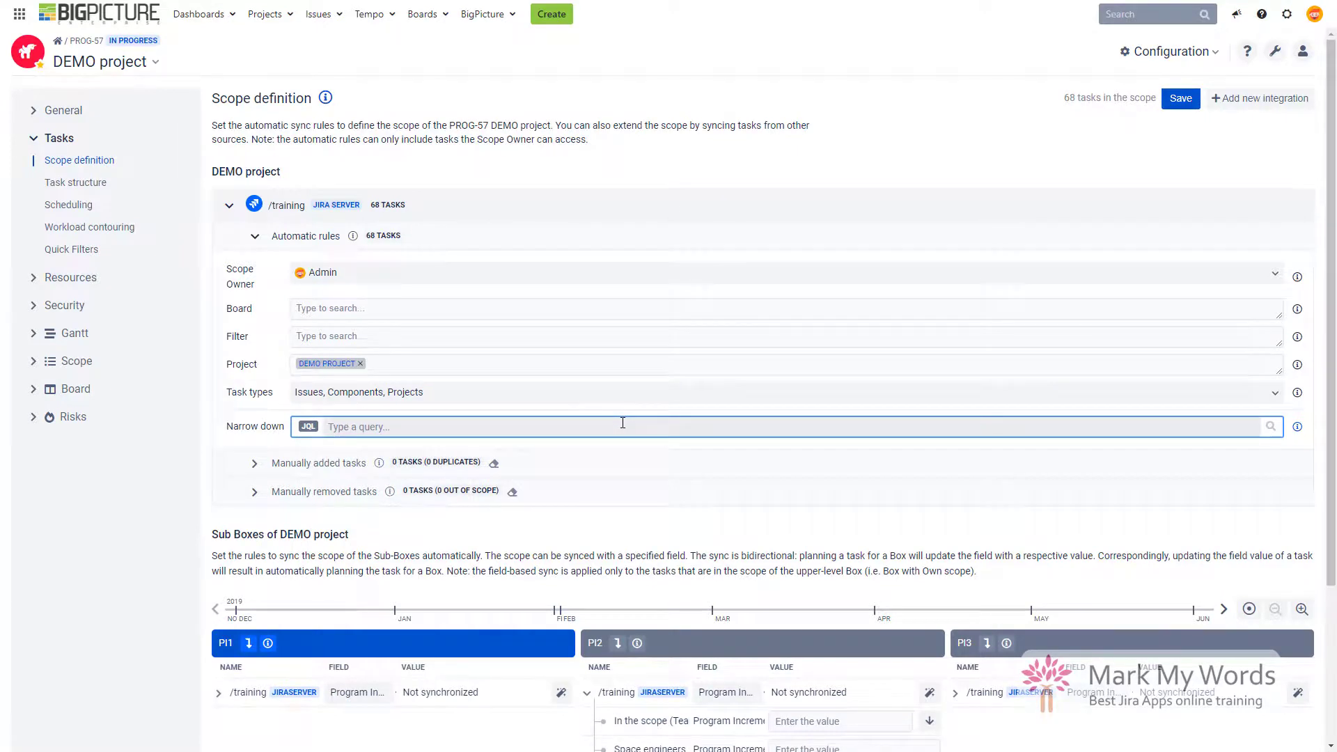